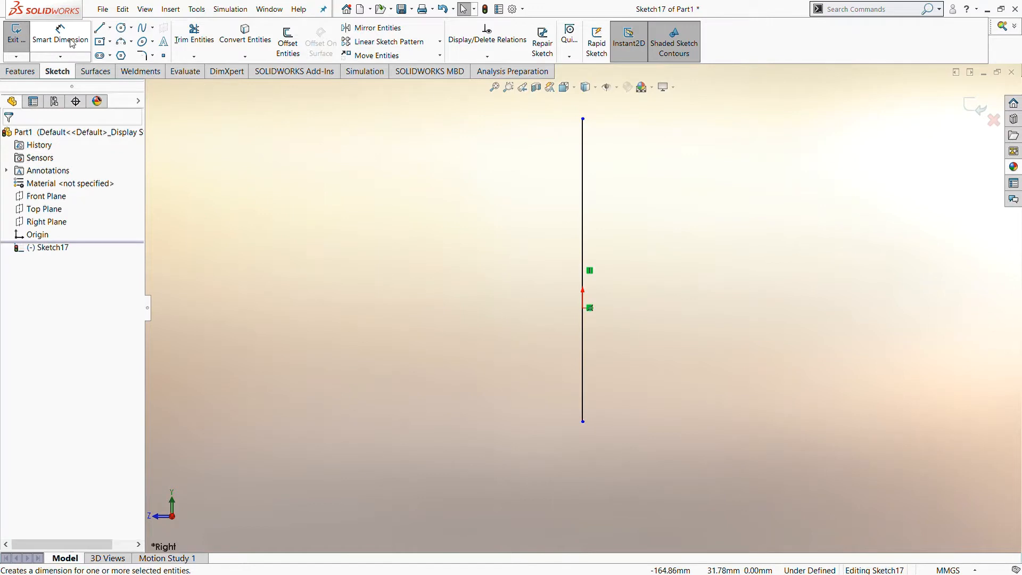
Sketch a closed, leg-shaped half profile of straight lines against the vertical centre line, about 87 mm wide and 78 mm high.
{"action": "left_click", "coordinate": [101, 28]}
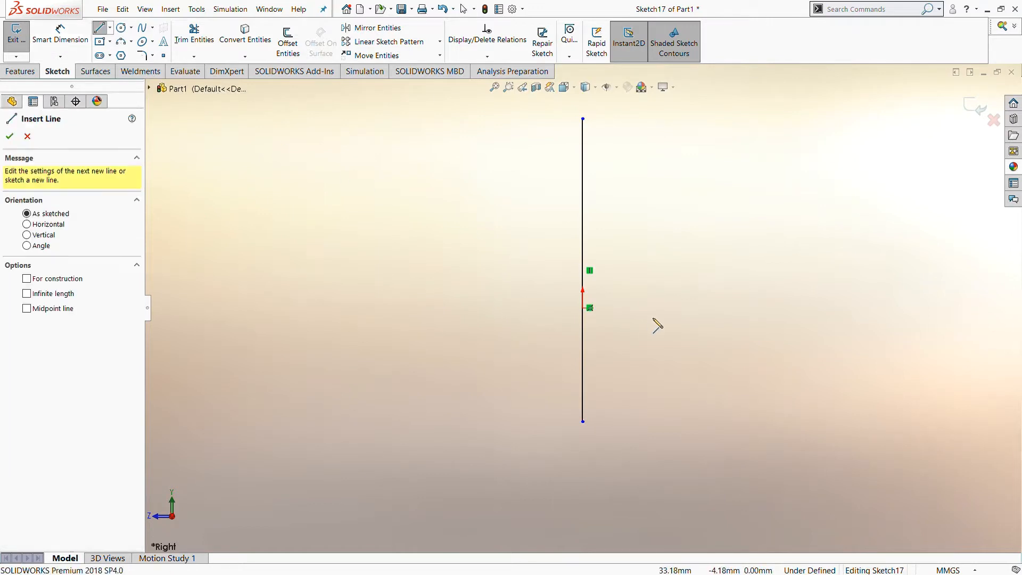
{"action": "left_click", "coordinate": [460, 309]}
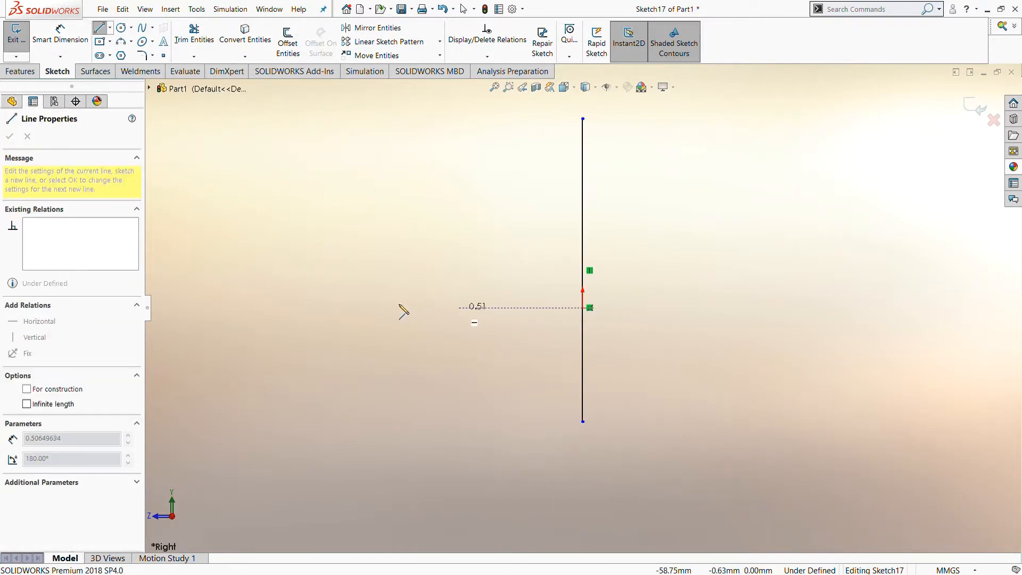
{"action": "left_click", "coordinate": [399, 308]}
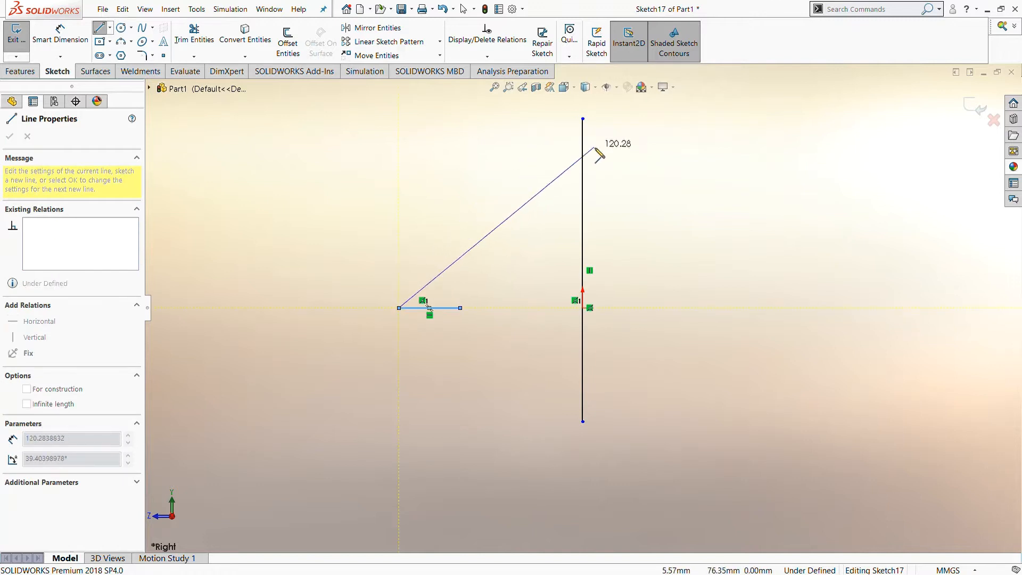
{"action": "left_click", "coordinate": [509, 145]}
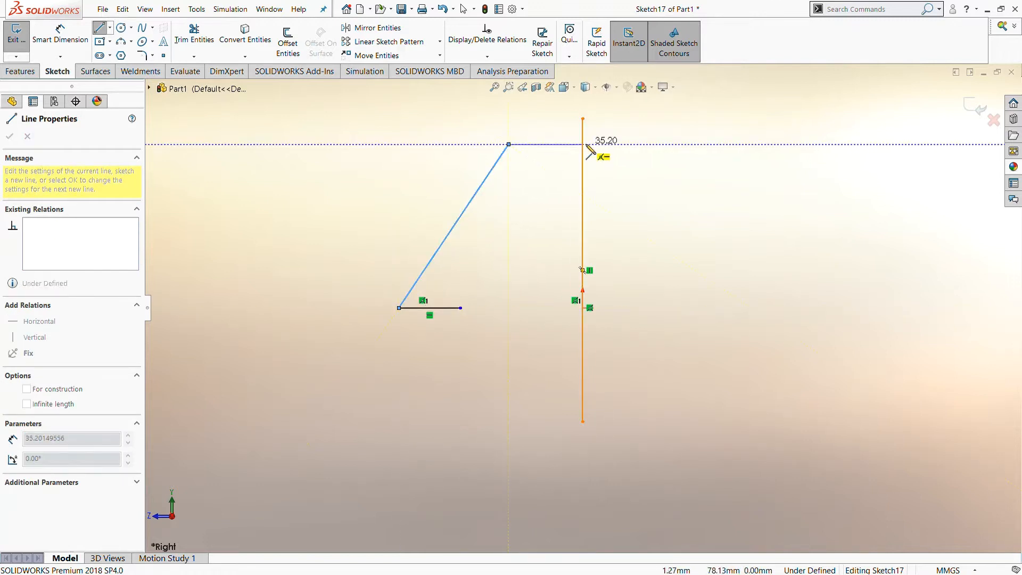
{"action": "left_click", "coordinate": [582, 144]}
{"action": "left_click", "coordinate": [583, 183]}
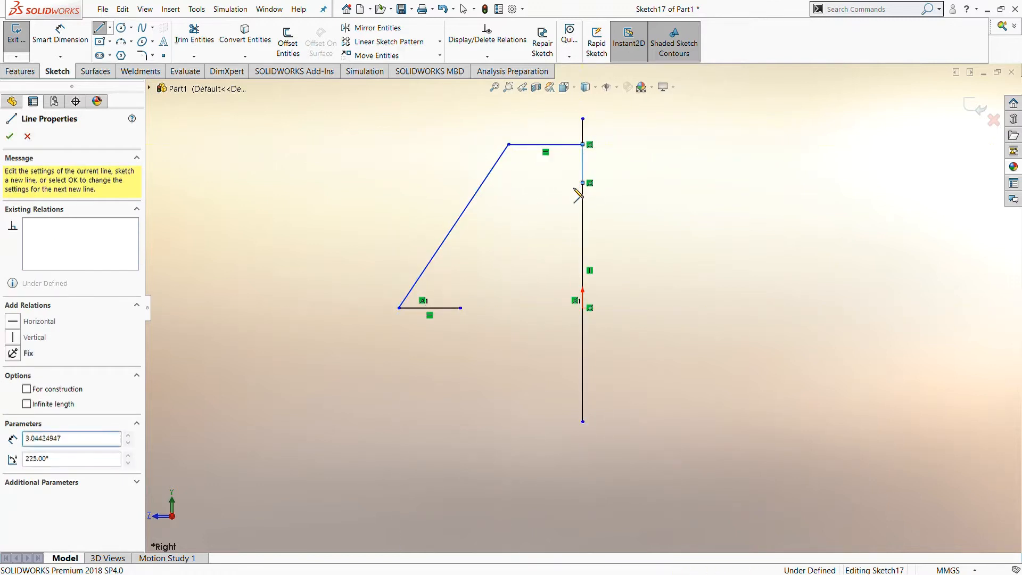
{"action": "left_click", "coordinate": [533, 183]}
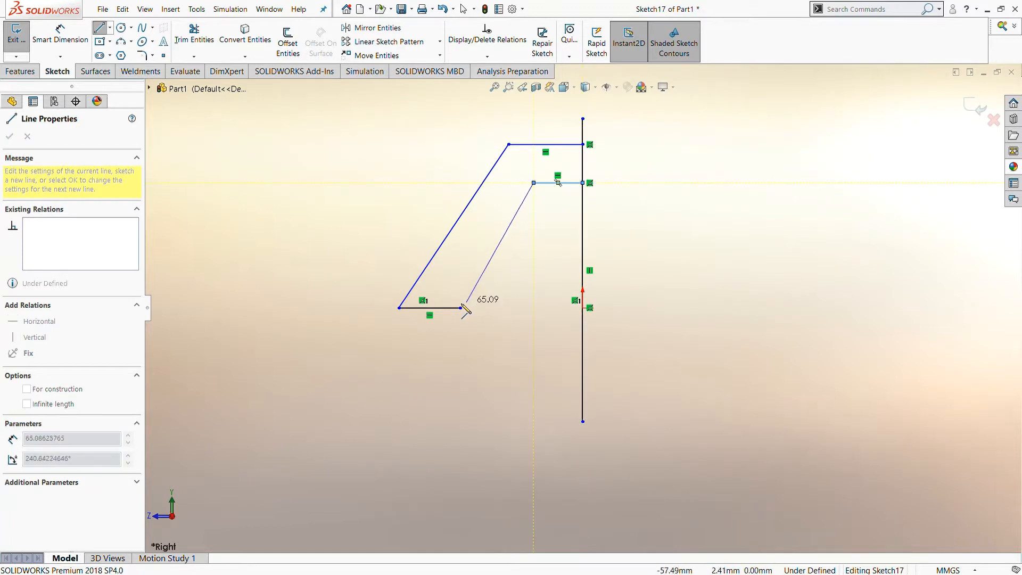
{"action": "left_click", "coordinate": [461, 308]}
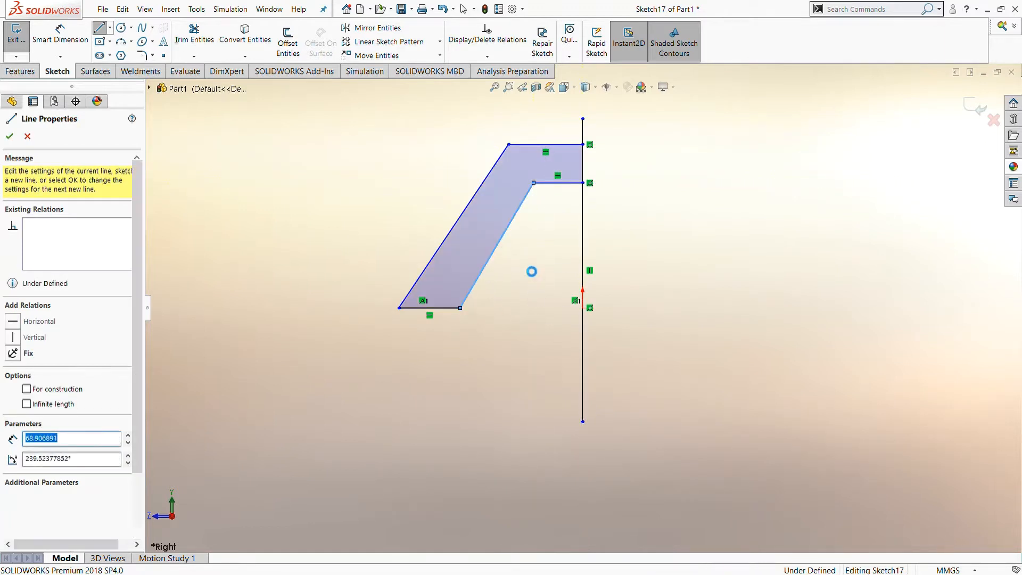
{"action": "key", "text": "Escape"}
Dimension the distance from the profile's outer bottom corner to the vertical centre line as 72.5 mm.
{"action": "left_click", "coordinate": [60, 41]}
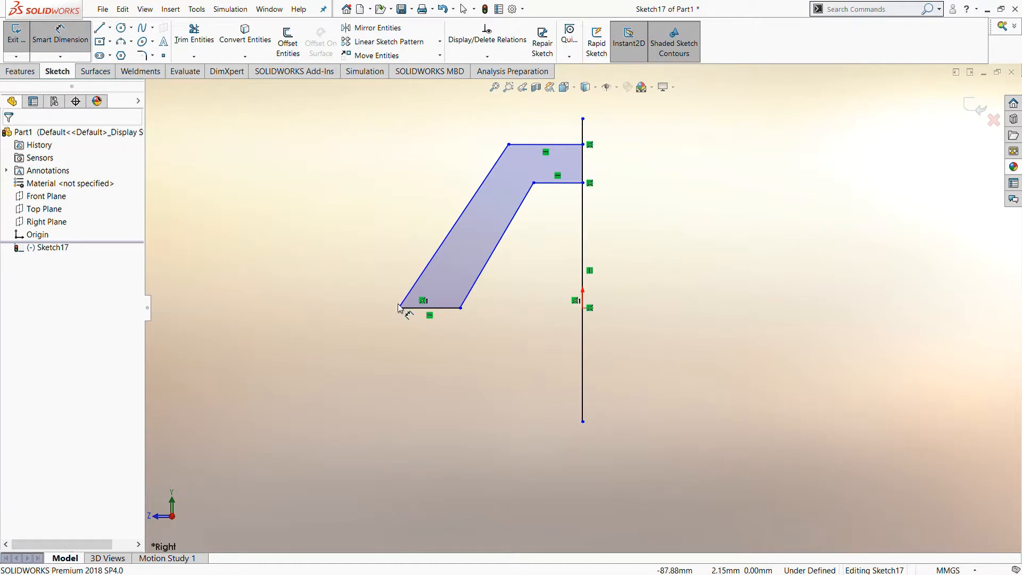
{"action": "left_click", "coordinate": [400, 309]}
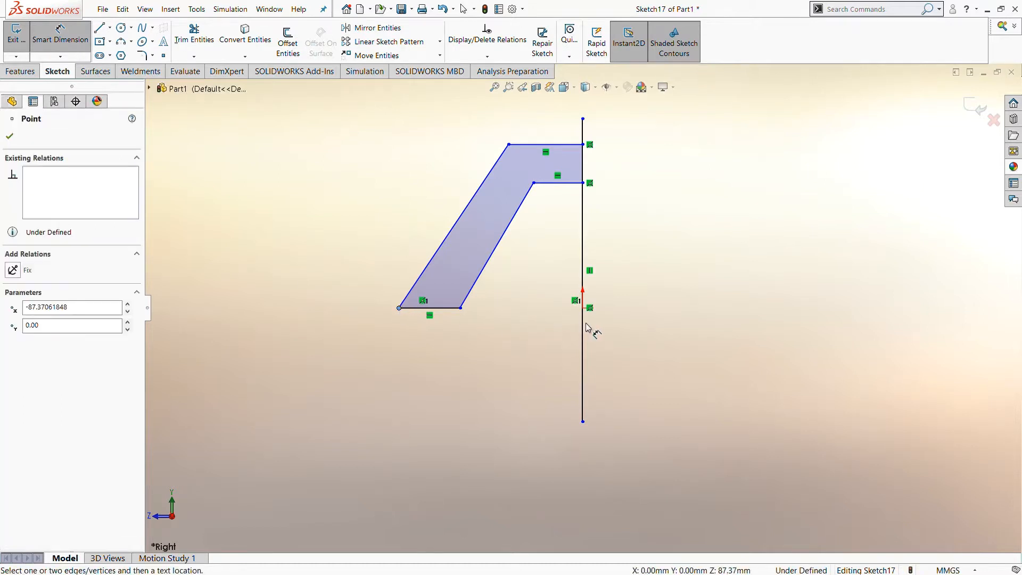
{"action": "left_click", "coordinate": [583, 325]}
{"action": "left_click", "coordinate": [505, 383]}
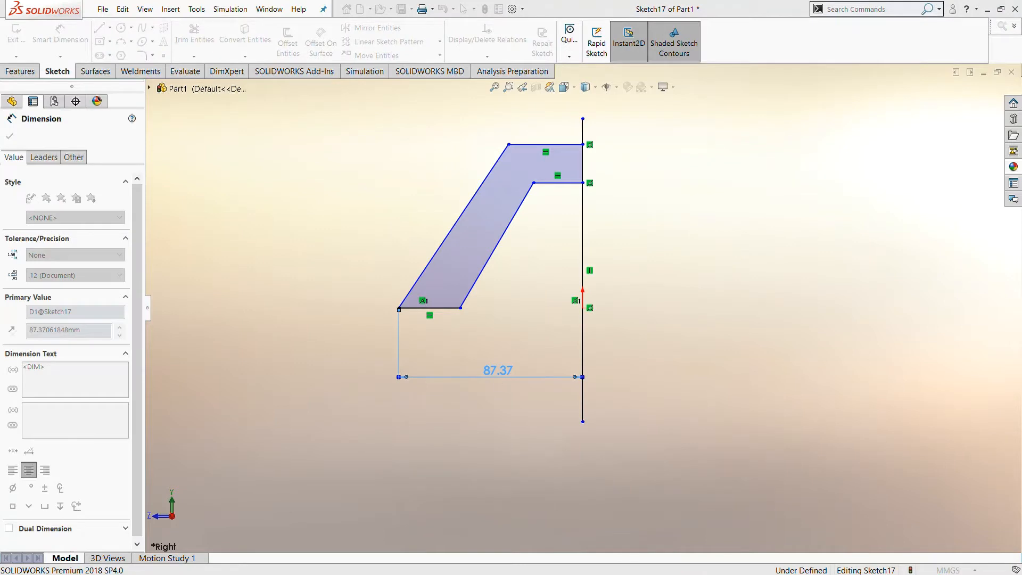
{"action": "type", "text": "72.5"}
{"action": "key", "text": "Return"}
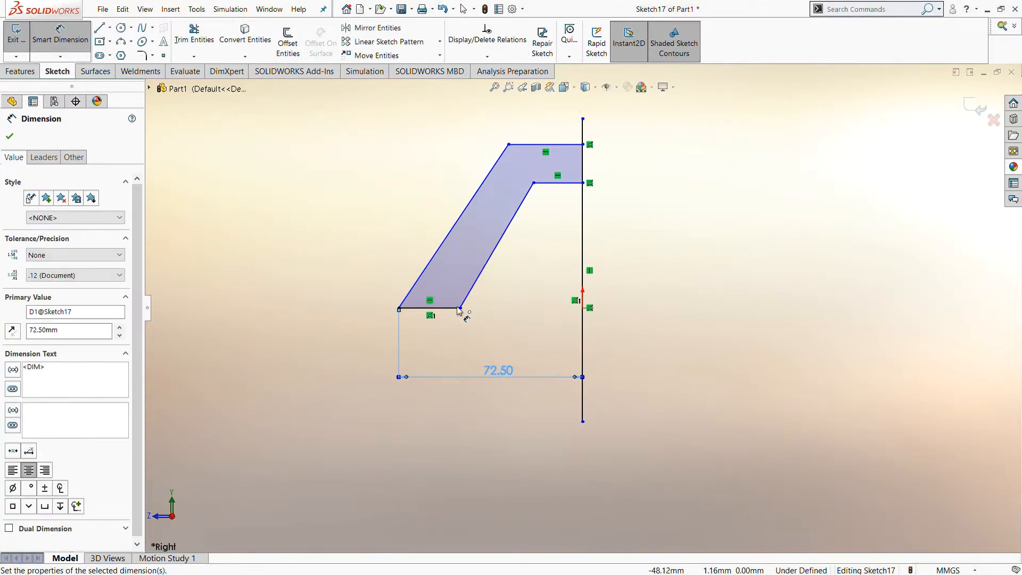
Dimension the length of the profile's bottom line as 40 mm.
{"action": "left_click", "coordinate": [442, 309]}
{"action": "left_click", "coordinate": [442, 347]}
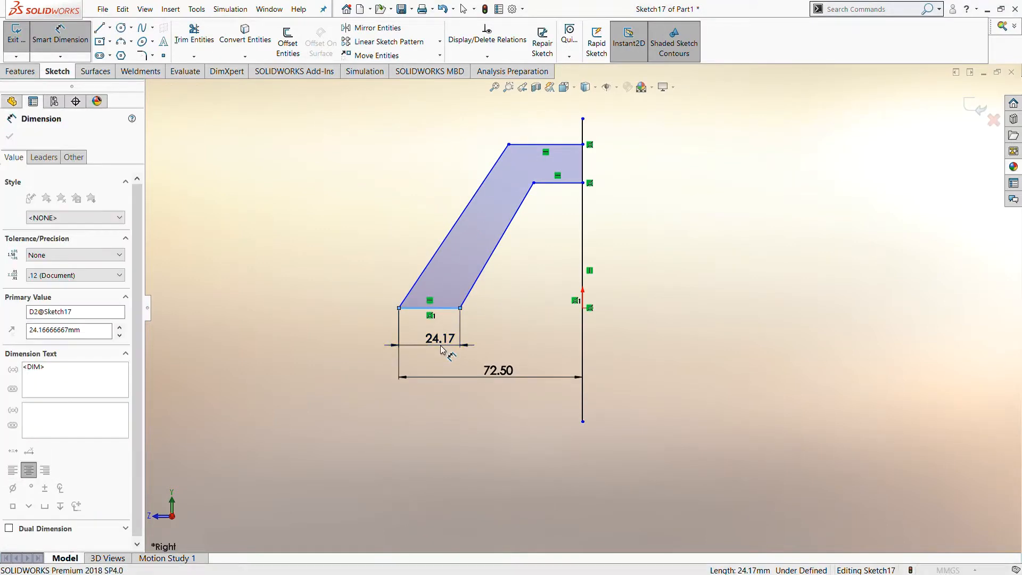
{"action": "type", "text": "40"}
{"action": "key", "text": "Return"}
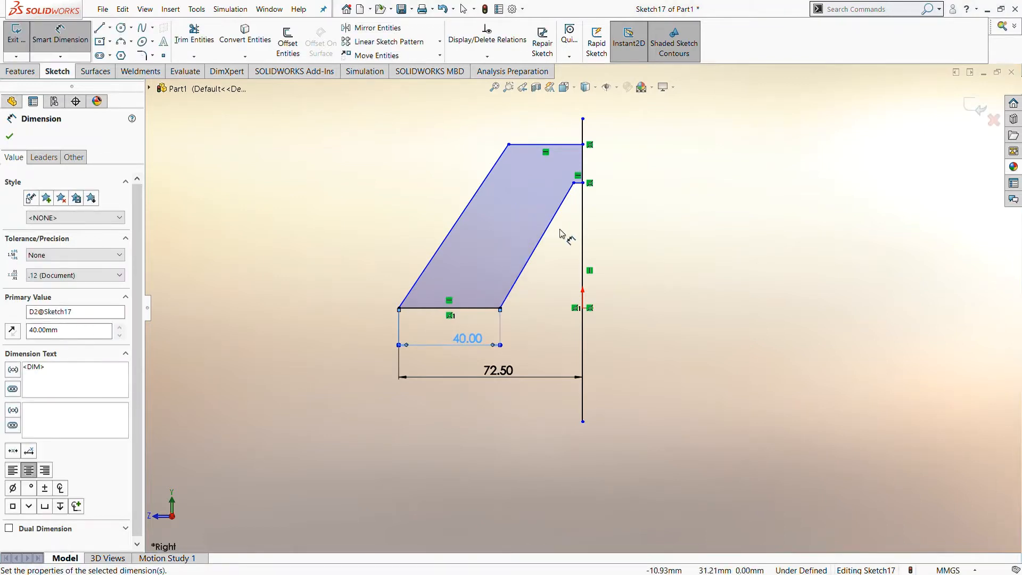
Dimension the short inner horizontal line beside the centre line as 27.5 mm.
{"action": "scroll", "coordinate": [573, 185], "scroll_direction": "down", "scroll_amount": 4}
{"action": "left_click", "coordinate": [586, 217]}
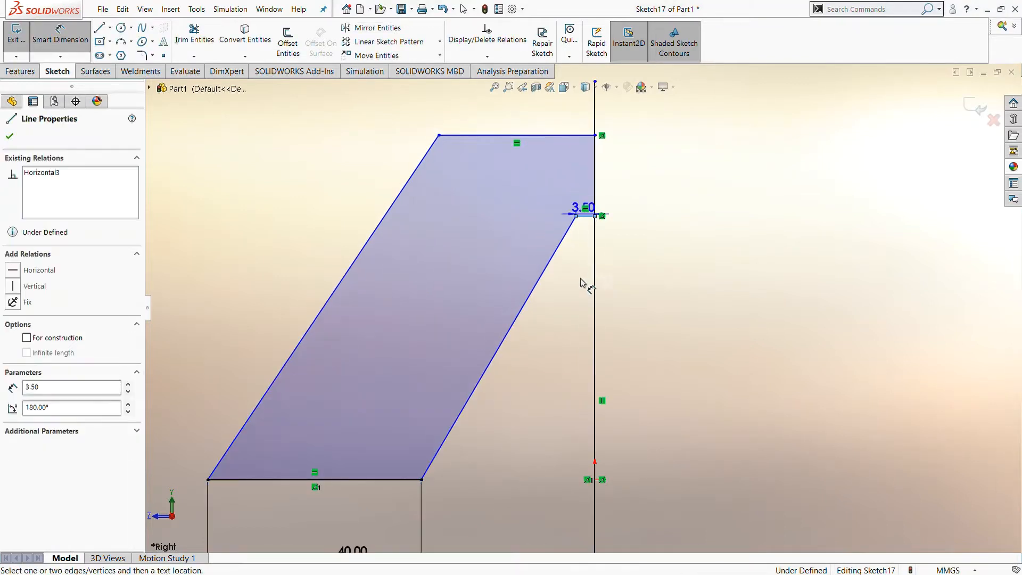
{"action": "left_click", "coordinate": [574, 302]}
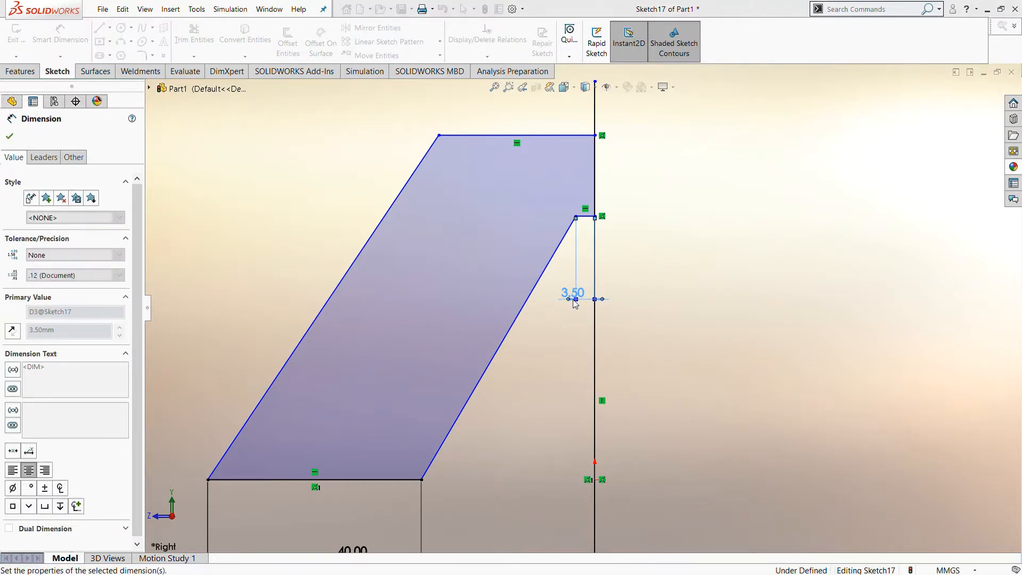
{"action": "type", "text": "27.5"}
{"action": "key", "text": "Return"}
Dimension the length of the profile's top horizontal line as 55 mm.
{"action": "scroll", "coordinate": [588, 304], "scroll_direction": "up", "scroll_amount": 1}
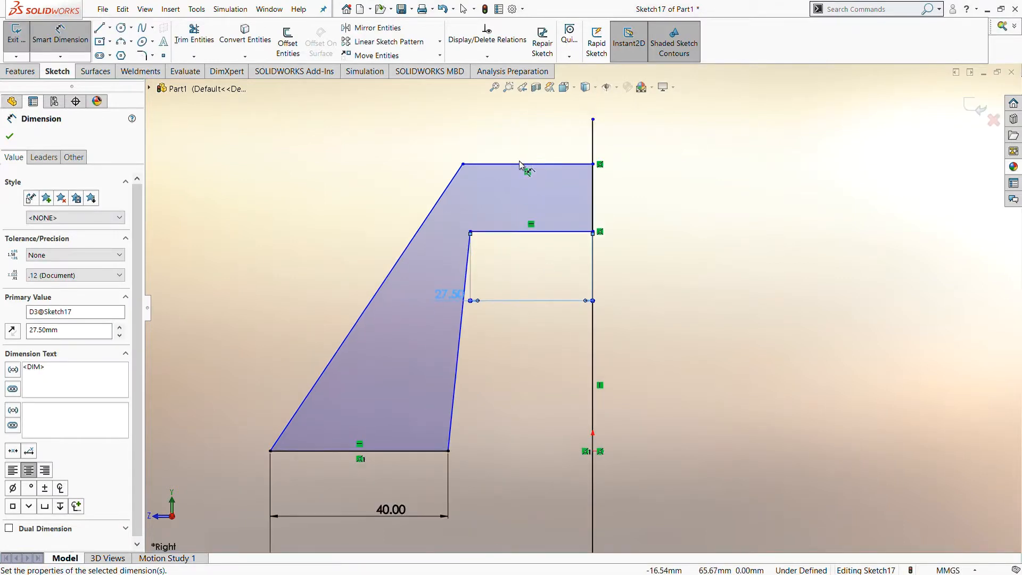
{"action": "left_click", "coordinate": [521, 164]}
{"action": "left_click", "coordinate": [531, 139]}
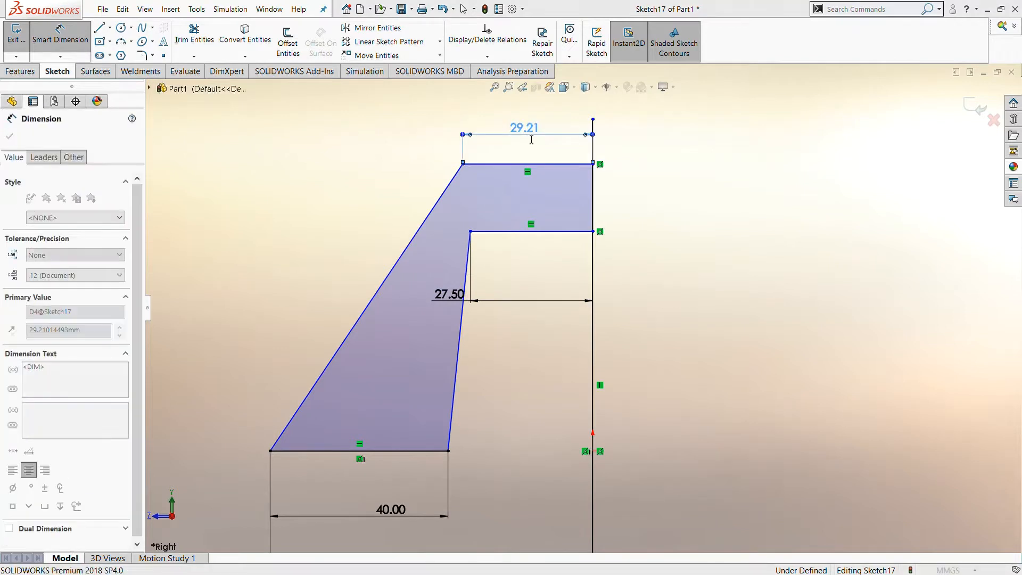
{"action": "type", "text": "55"}
{"action": "key", "text": "Return"}
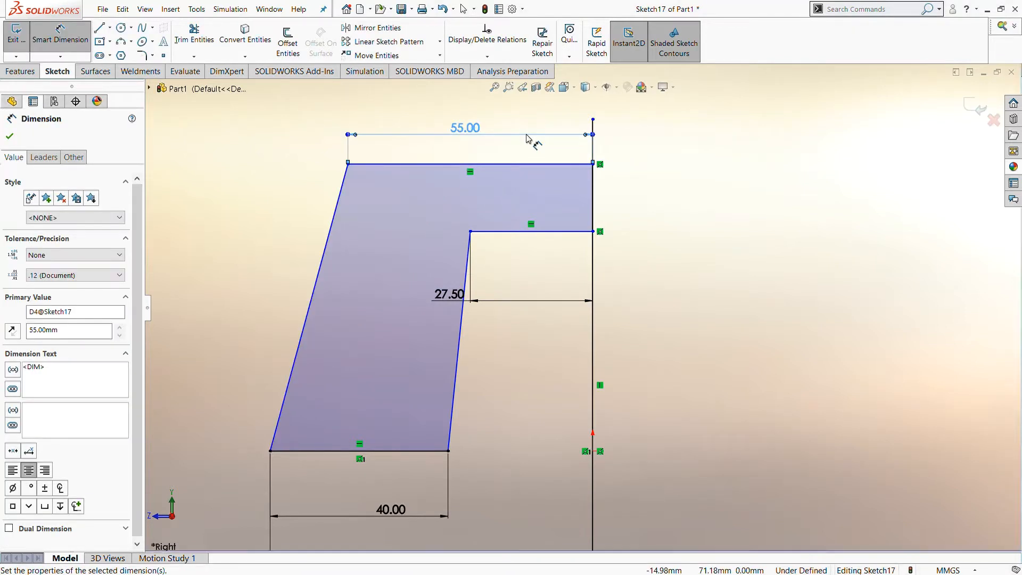
Dimension the height of the inner horizontal line above the origin as 65 mm.
{"action": "scroll", "coordinate": [548, 249], "scroll_direction": "up", "scroll_amount": 2}
{"action": "scroll", "coordinate": [548, 249], "scroll_direction": "down", "scroll_amount": 1}
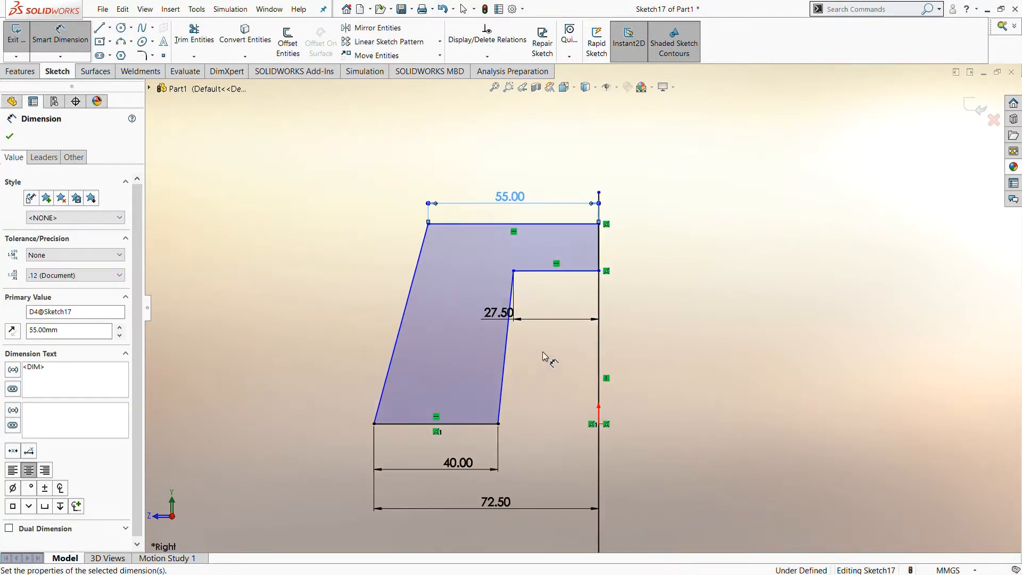
{"action": "left_click", "coordinate": [530, 272]}
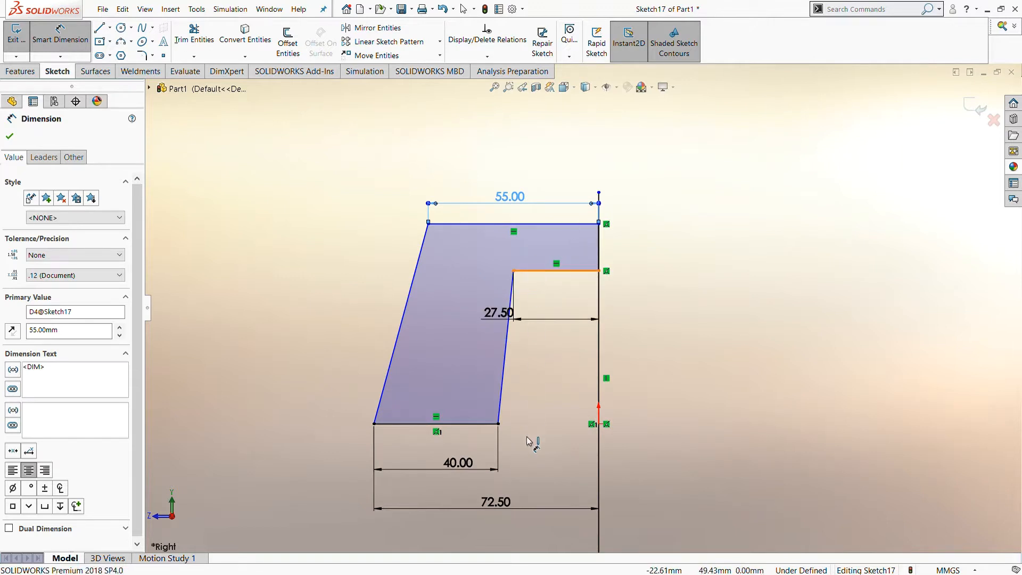
{"action": "left_click", "coordinate": [599, 424]}
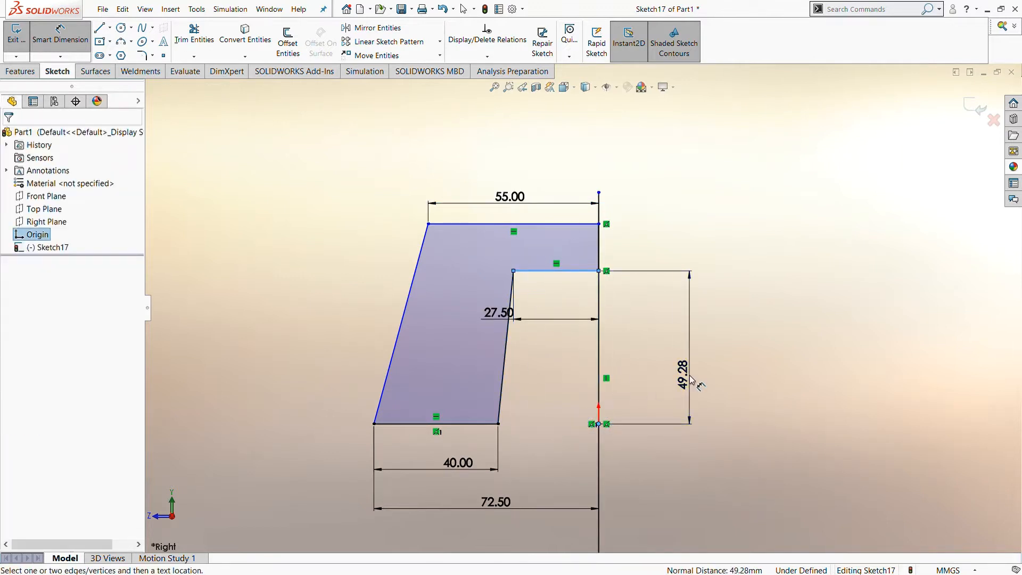
{"action": "left_click", "coordinate": [691, 379]}
{"action": "type", "text": "65"}
{"action": "key", "text": "Return"}
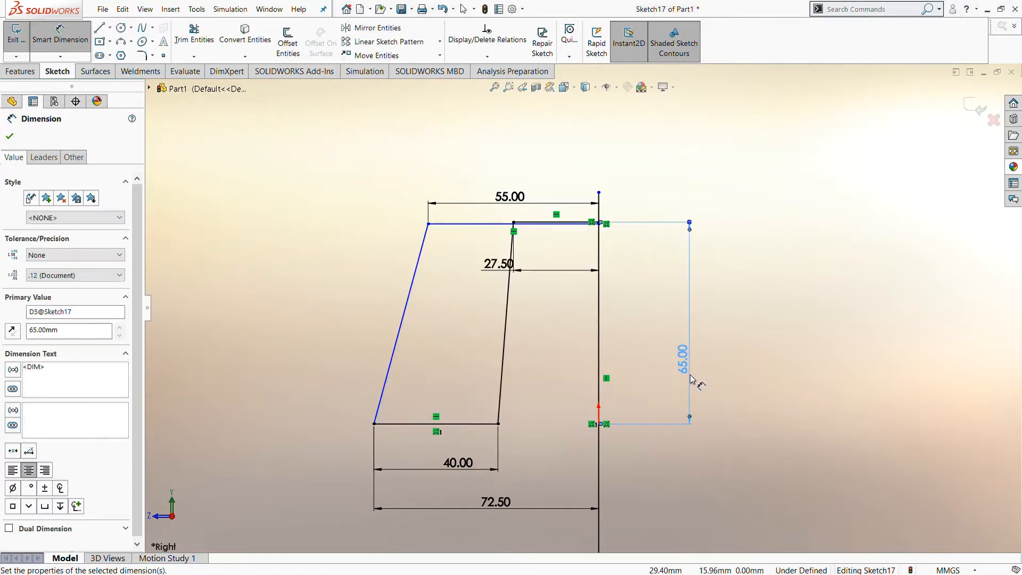
Dimension the height of the profile's top line above the origin as 120 mm.
{"action": "scroll", "coordinate": [592, 268], "scroll_direction": "down", "scroll_amount": 1}
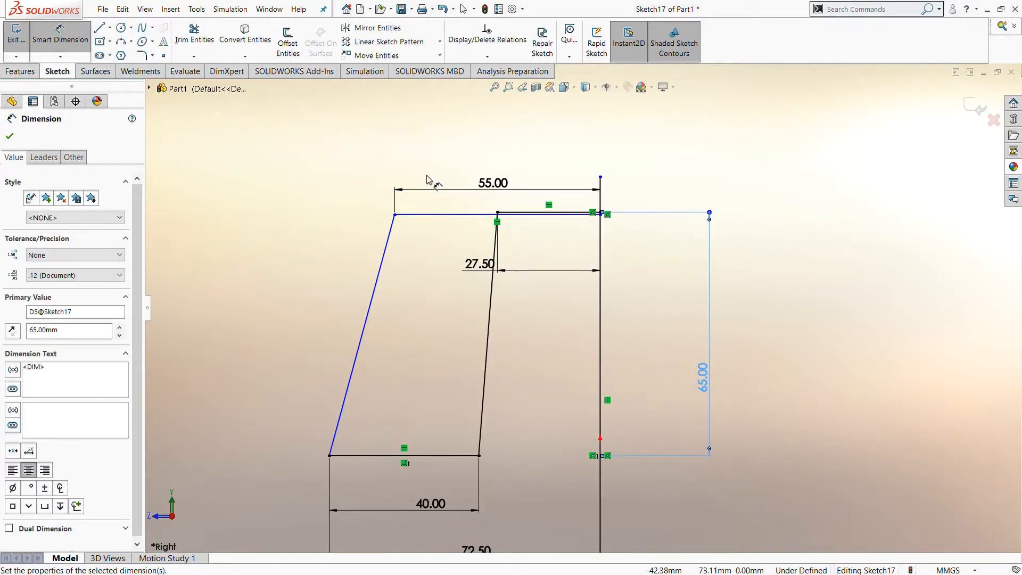
{"action": "left_click", "coordinate": [456, 216]}
{"action": "left_click", "coordinate": [597, 456]}
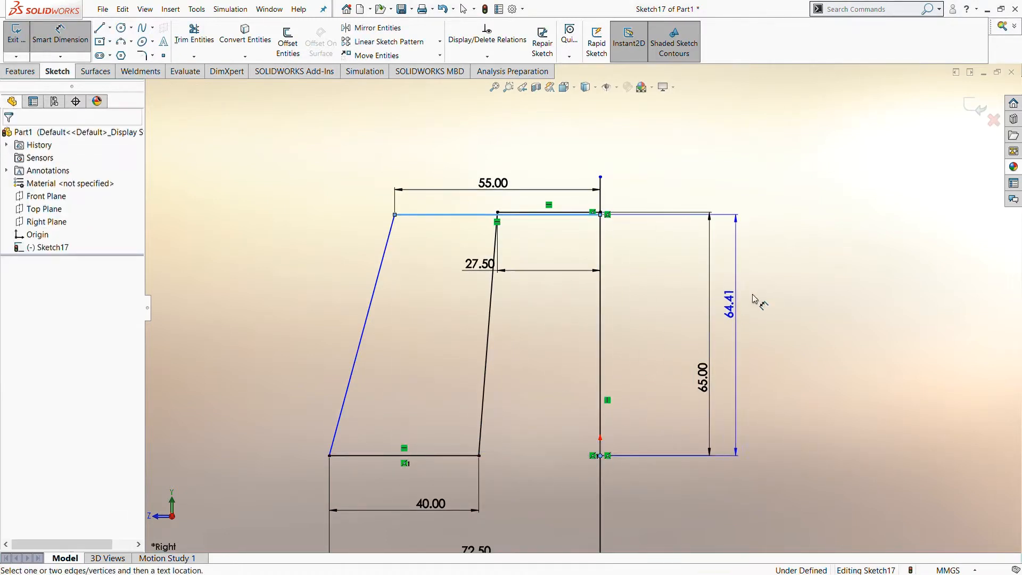
{"action": "left_click", "coordinate": [788, 290]}
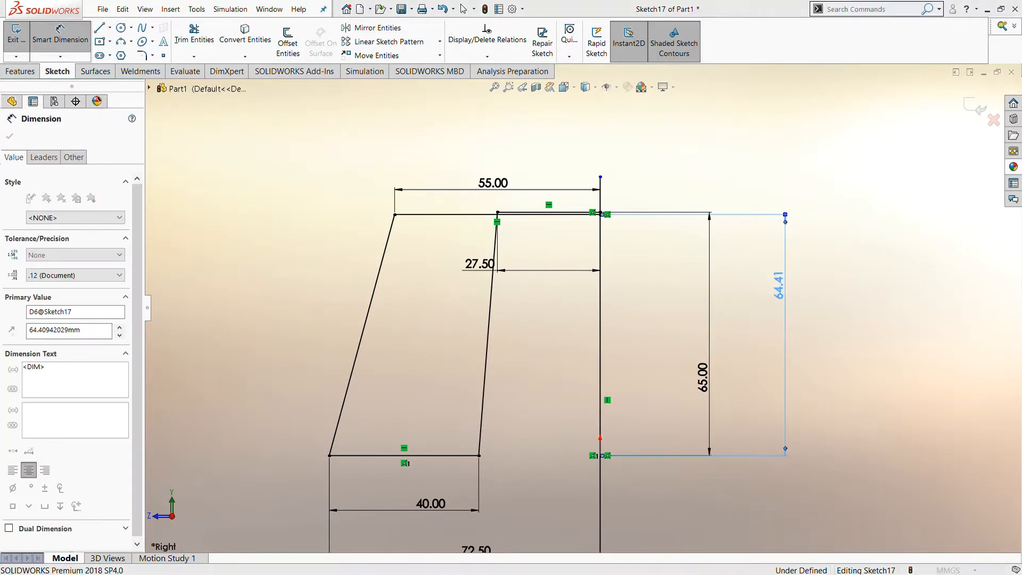
{"action": "type", "text": "120"}
{"action": "key", "text": "Return"}
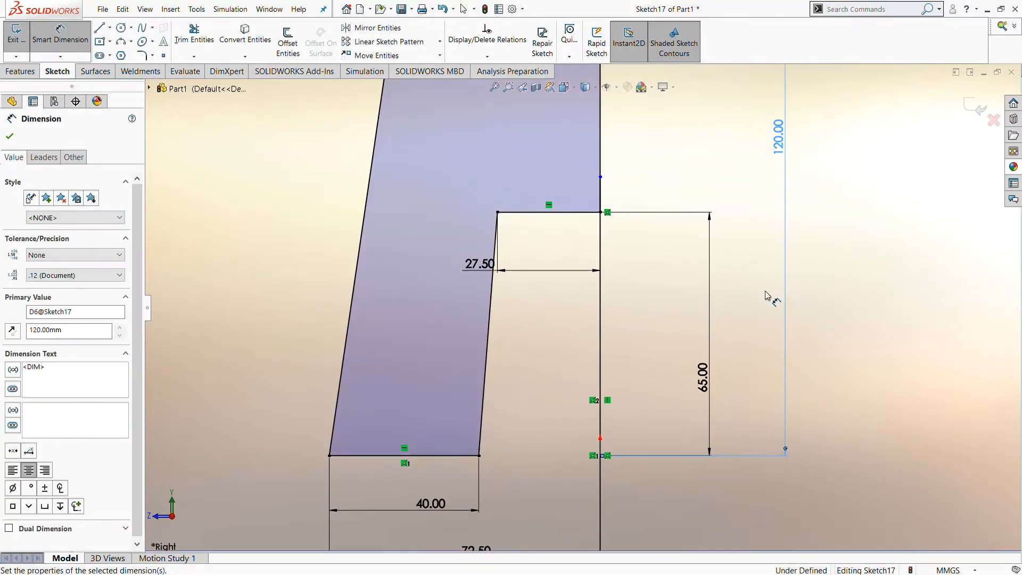
Move the 27.5 mm dimension down into the open gap between the leg and the centre line, and end dimensioning.
{"action": "key", "text": "f"}
{"action": "scroll", "coordinate": [569, 372], "scroll_direction": "down", "scroll_amount": 2}
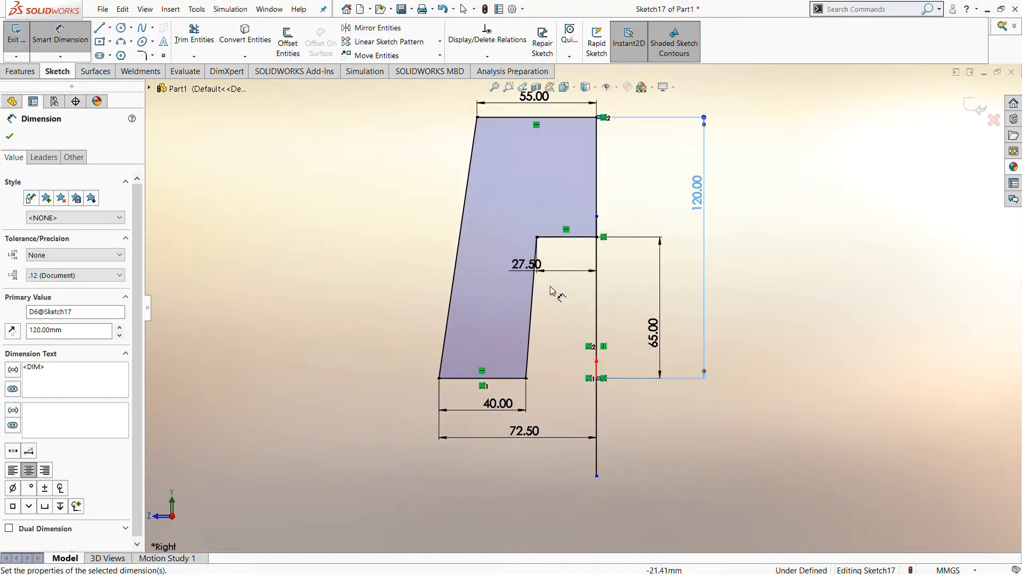
{"action": "left_click_drag", "start_coordinate": [532, 266], "coordinate": [559, 295]}
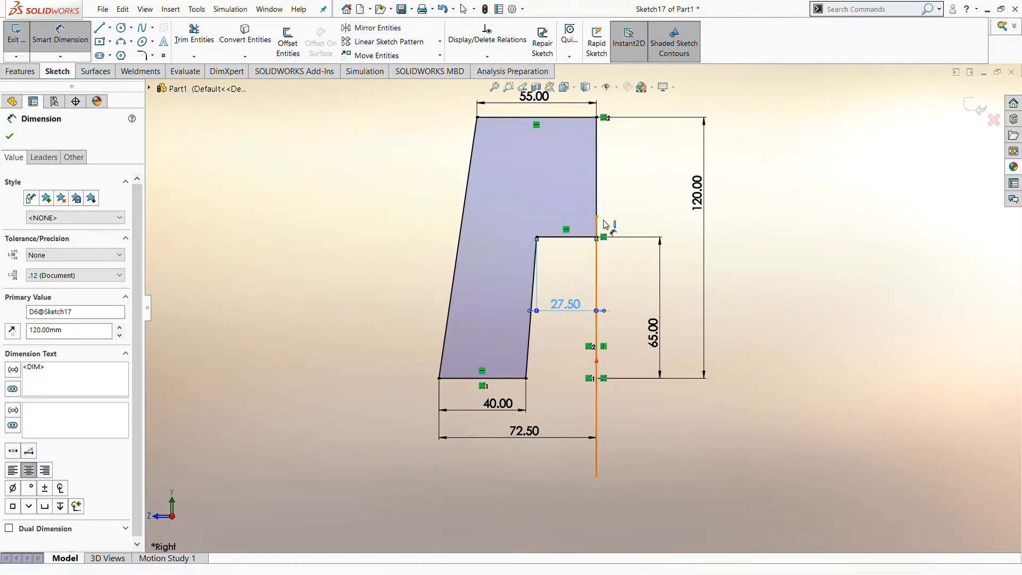
{"action": "scroll", "coordinate": [598, 221], "scroll_direction": "down", "scroll_amount": 2}
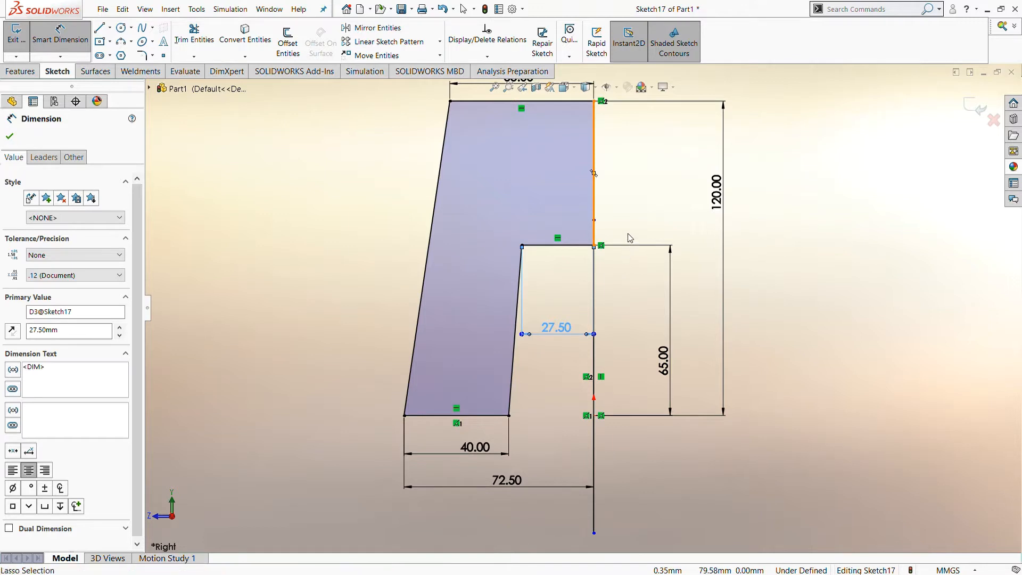
{"action": "key", "text": "Escape"}
{"action": "key", "text": "Escape"}
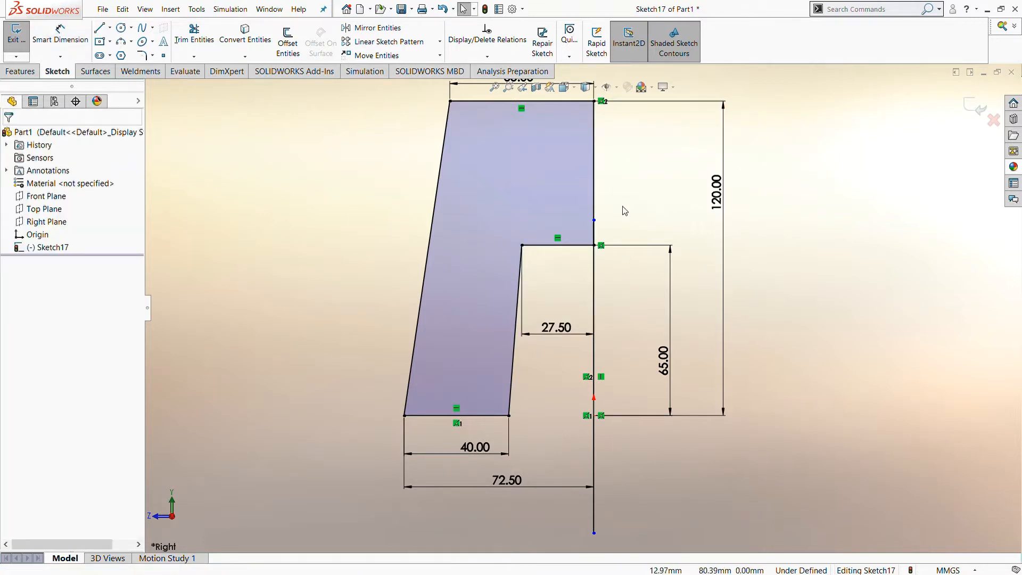
Delete the profile's vertical closing line between the top and inner horizontal lines, keeping the long centre line.
{"action": "left_click", "coordinate": [595, 210]}
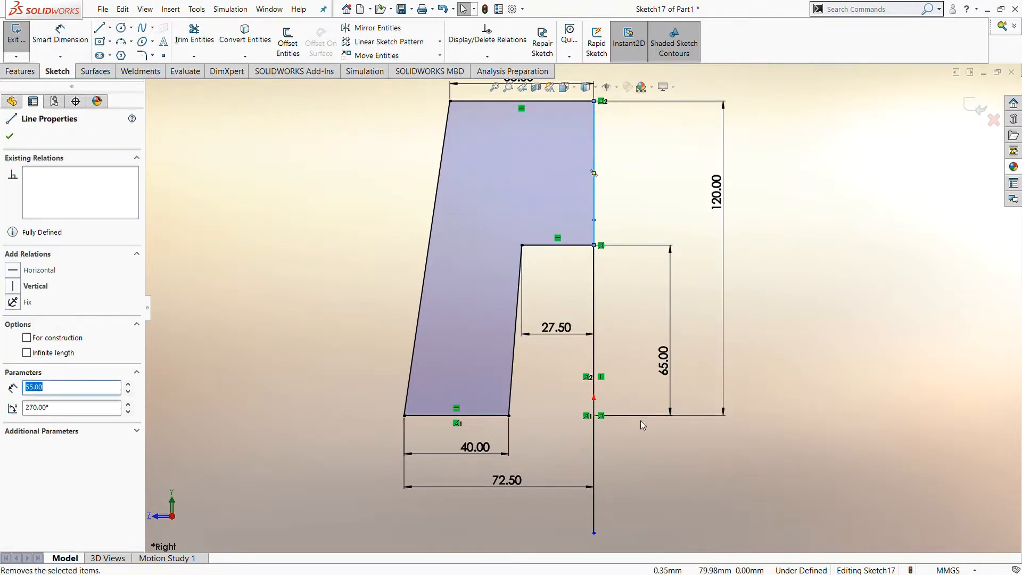
{"action": "key", "text": "Delete"}
{"action": "left_click", "coordinate": [593, 280]}
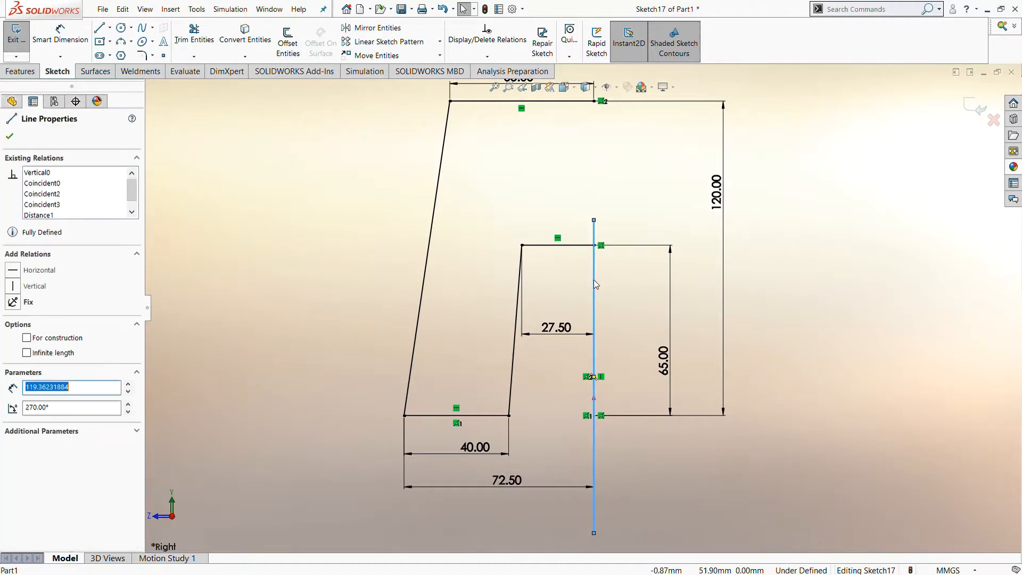
{"action": "left_click", "coordinate": [654, 207]}
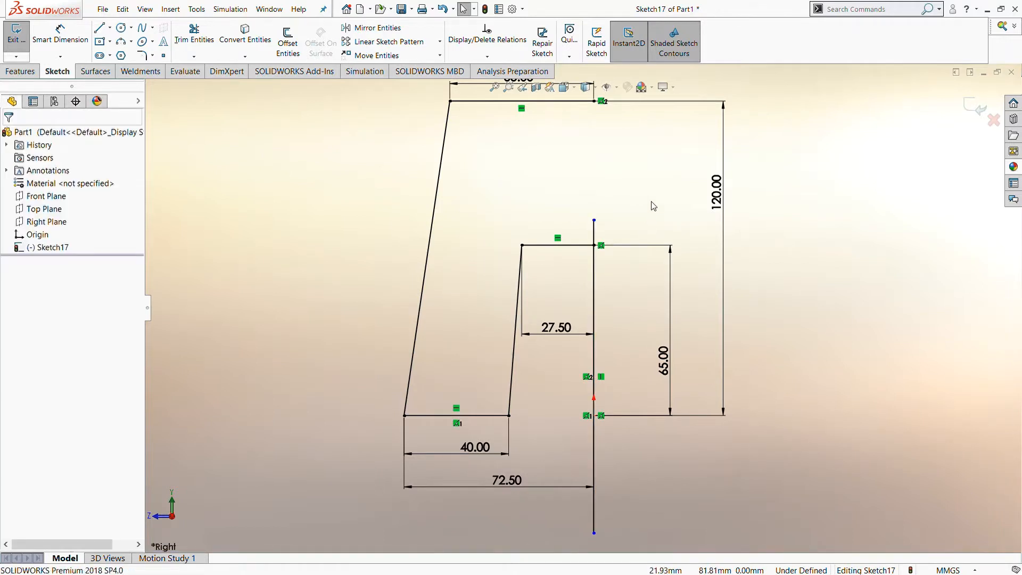
Mirror the five lines of the half profile about the vertical centre line, keeping the original lines.
{"action": "left_click", "coordinate": [368, 29]}
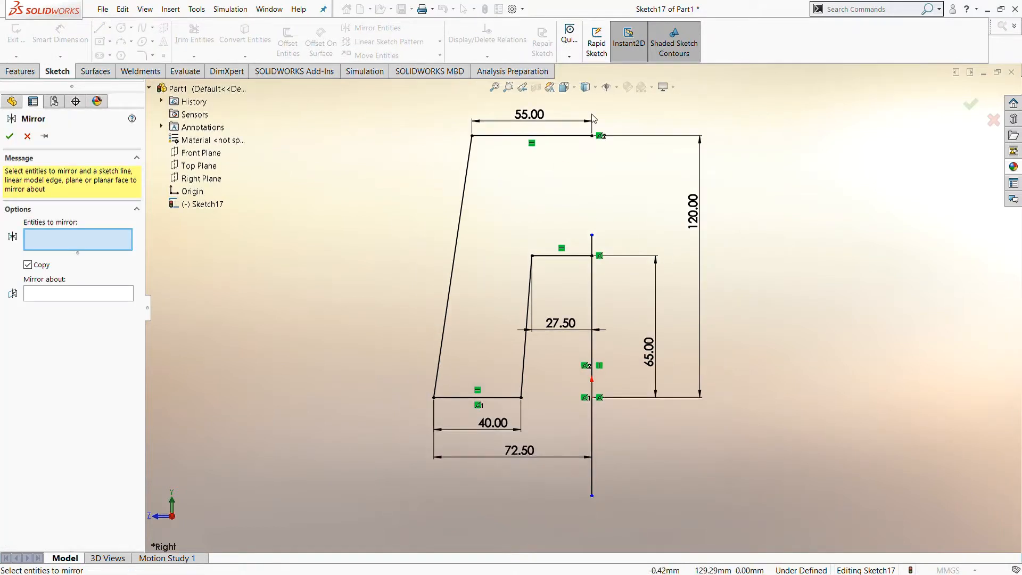
{"action": "left_click_drag", "start_coordinate": [469, 172], "coordinate": [569, 112]}
{"action": "mouse_move", "coordinate": [558, 354]}
{"action": "left_mouse_down"}
{"action": "mouse_move", "coordinate": [503, 133]}
{"action": "mouse_move", "coordinate": [433, 114]}
{"action": "mouse_move", "coordinate": [421, 120]}
{"action": "mouse_move", "coordinate": [429, 124]}
{"action": "left_mouse_up"}
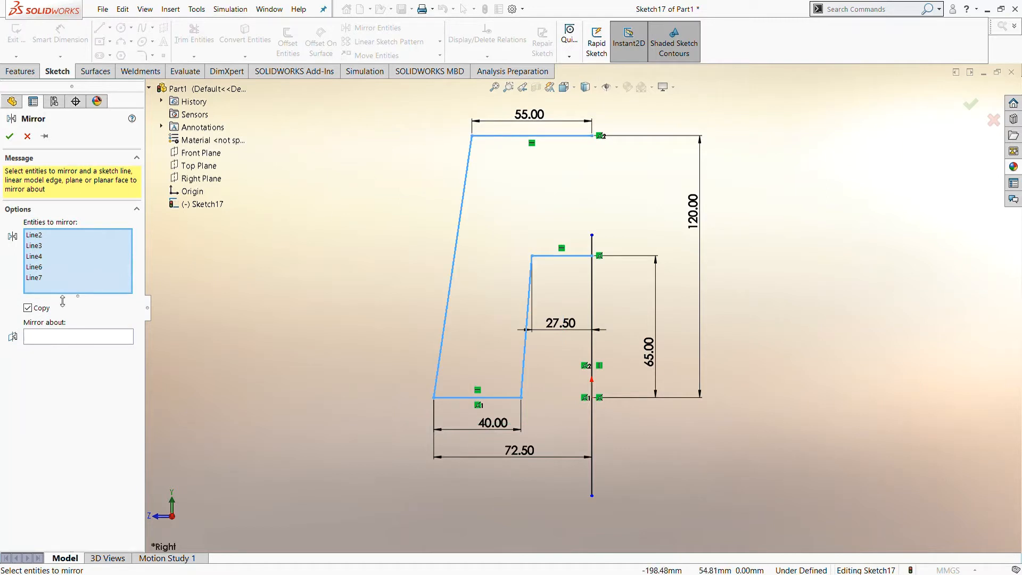
{"action": "left_click", "coordinate": [66, 343]}
{"action": "left_click", "coordinate": [593, 426]}
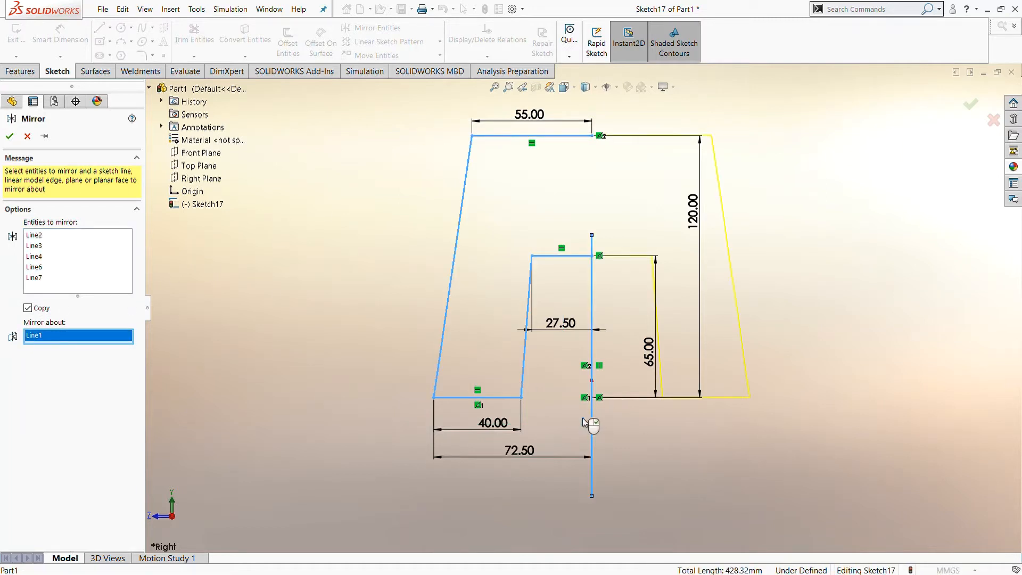
{"action": "left_click", "coordinate": [10, 137]}
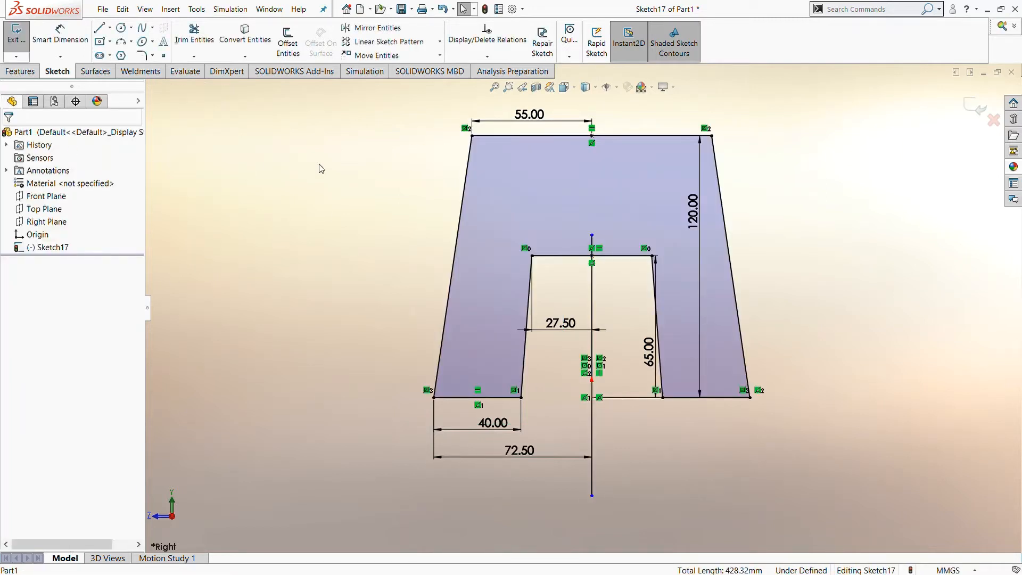
Delete the long vertical centre line from the mirrored leg profile sketch.
{"action": "scroll", "coordinate": [586, 307], "scroll_direction": "up", "scroll_amount": 1}
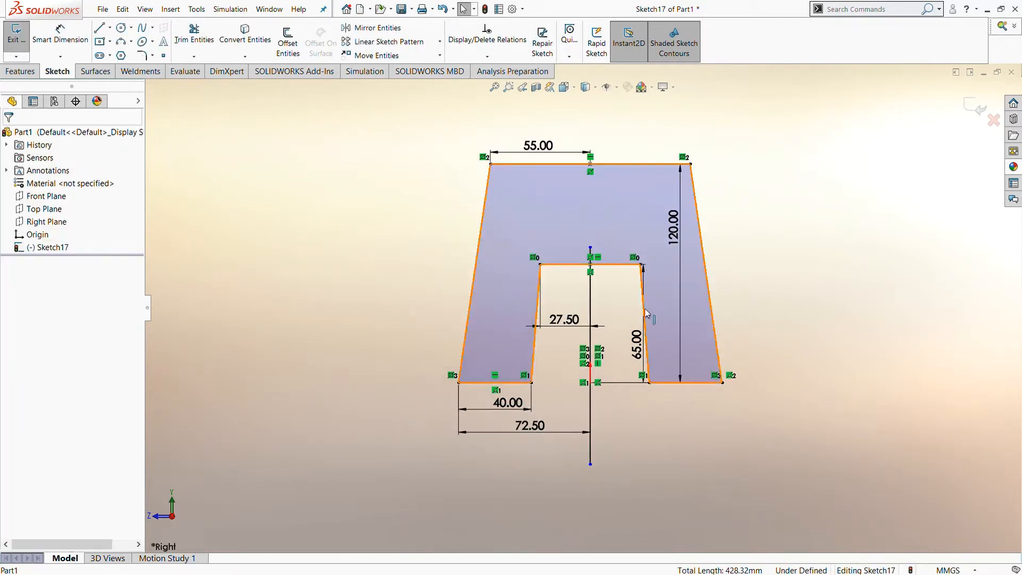
{"action": "left_click", "coordinate": [591, 302]}
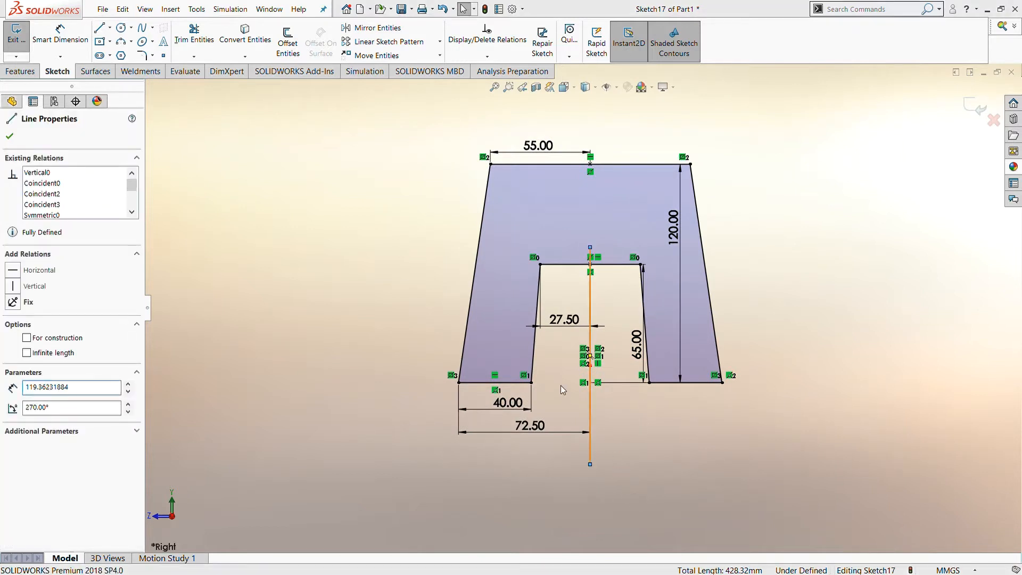
{"action": "key", "text": "Delete"}
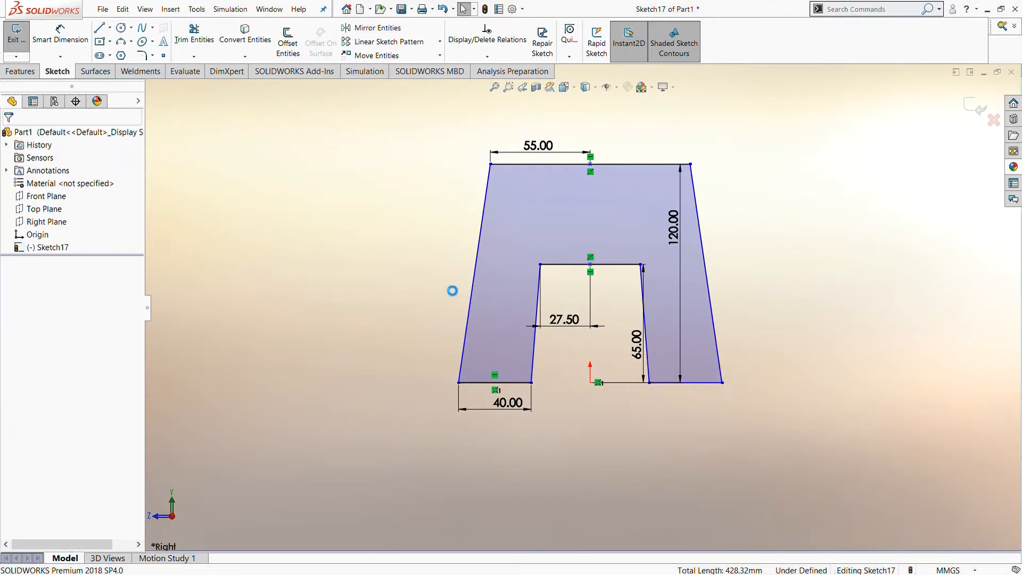
Extrude the leg profile 65 mm as a boss using the Mid Plane end condition.
{"action": "left_click", "coordinate": [19, 71]}
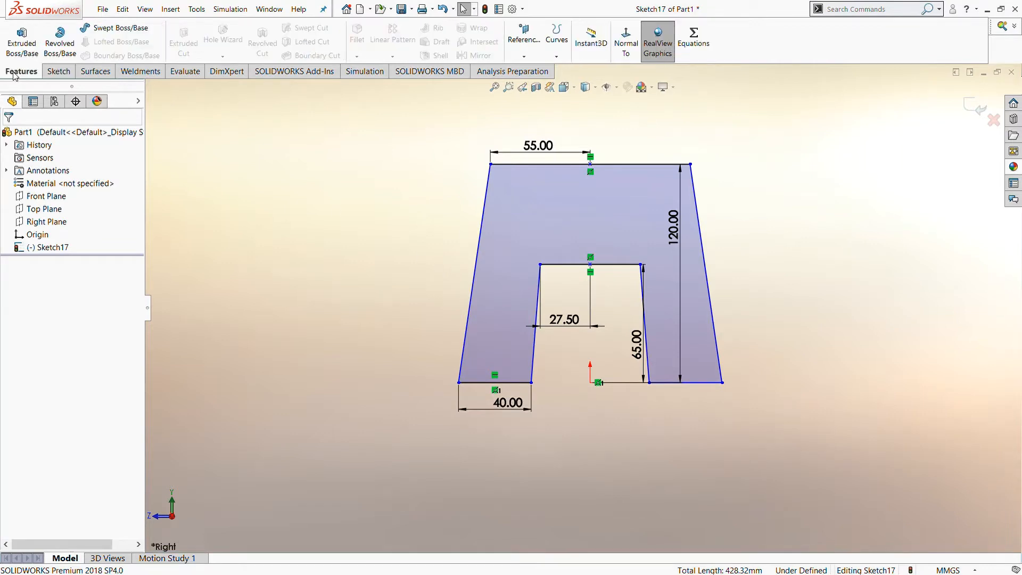
{"action": "left_click", "coordinate": [21, 43]}
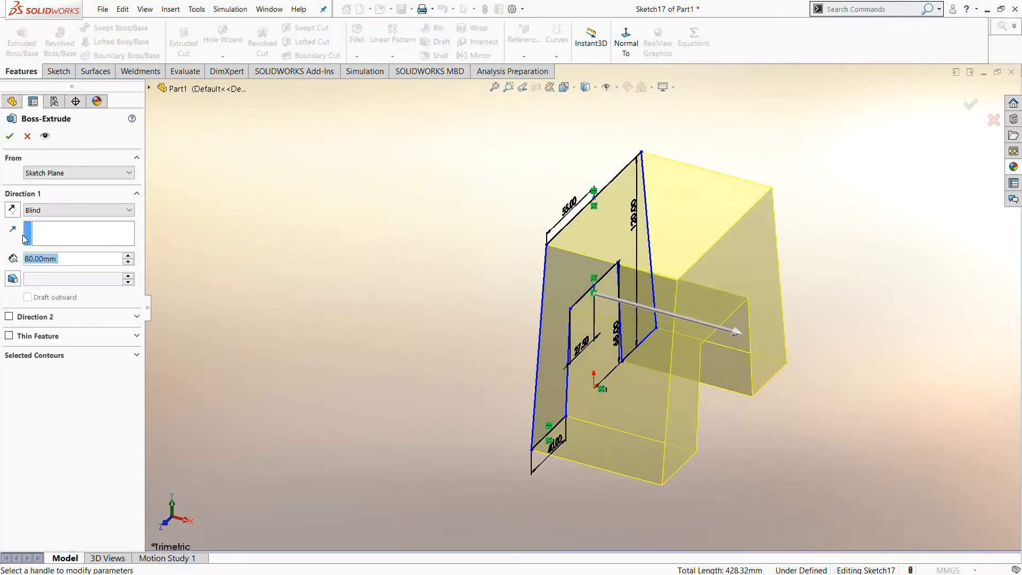
{"action": "left_click", "coordinate": [64, 212]}
{"action": "left_click", "coordinate": [53, 266]}
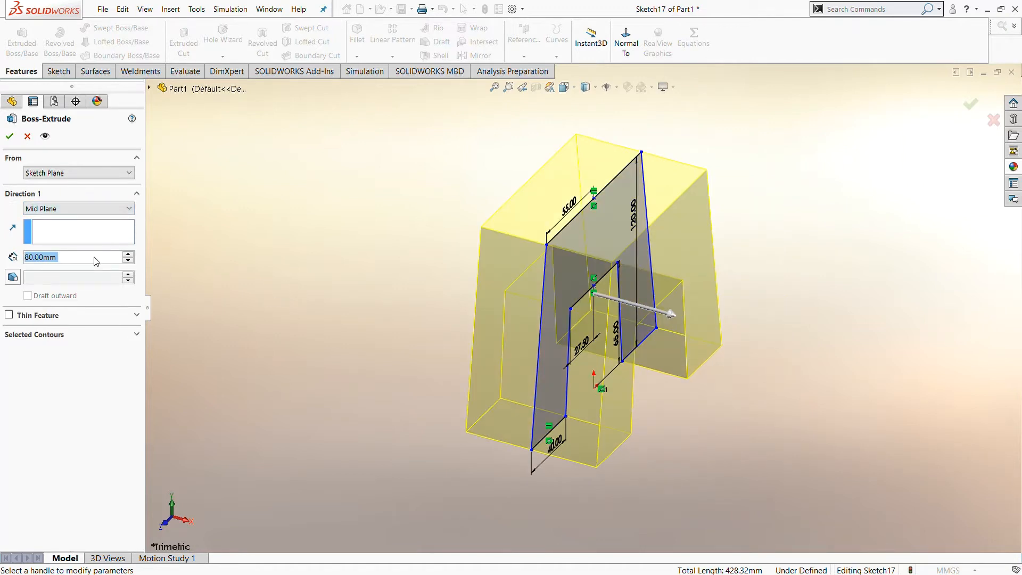
{"action": "type", "text": "65"}
{"action": "key", "text": "Return"}
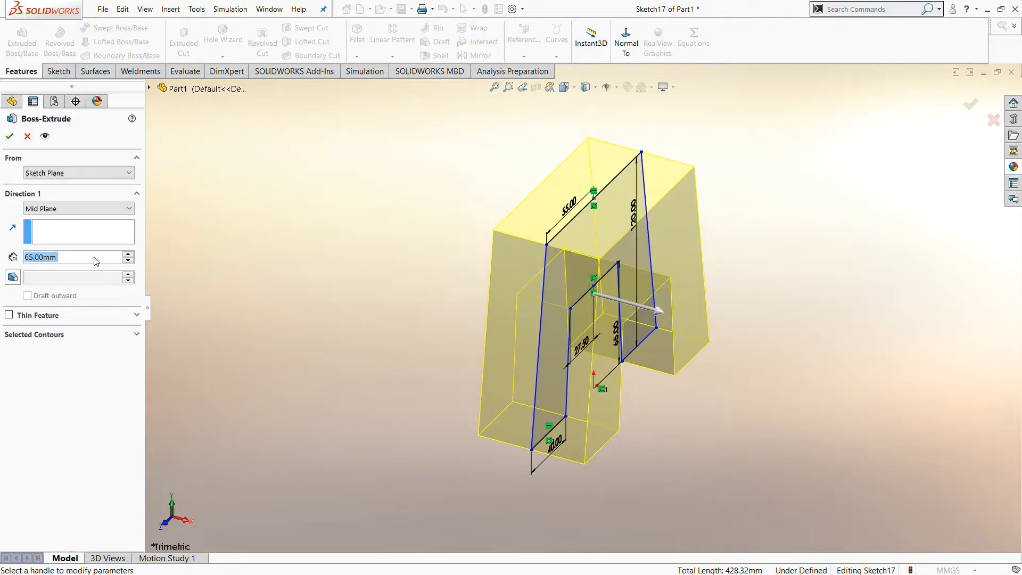
{"action": "left_click", "coordinate": [9, 135]}
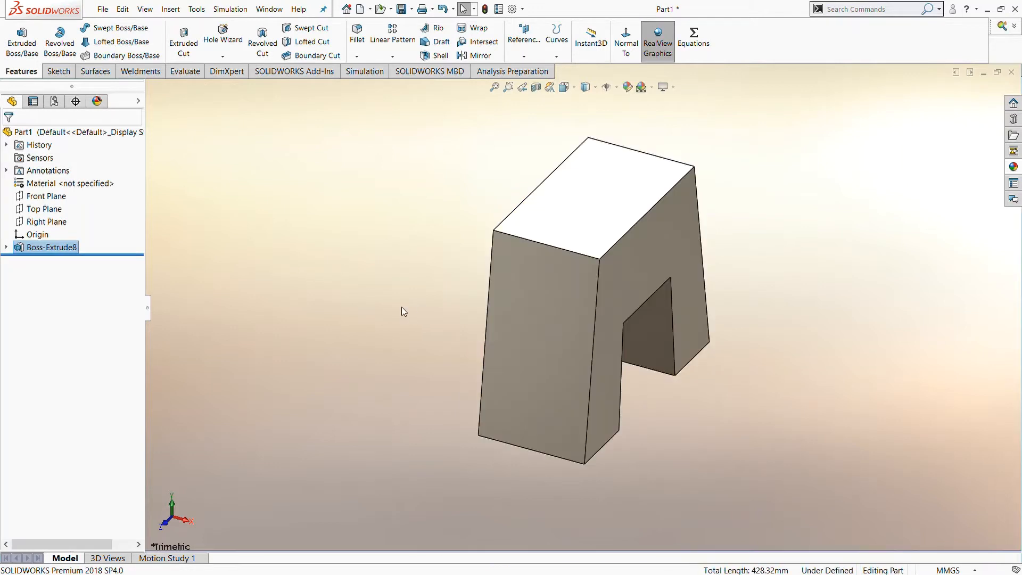
Start a new sketch on the Front Plane and turn the view normal to it.
{"action": "mouse_move", "coordinate": [402, 307]}
{"action": "middle_mouse_down"}
{"action": "mouse_move", "coordinate": [481, 267]}
{"action": "mouse_move", "coordinate": [313, 274]}
{"action": "mouse_move", "coordinate": [380, 286]}
{"action": "middle_mouse_up"}
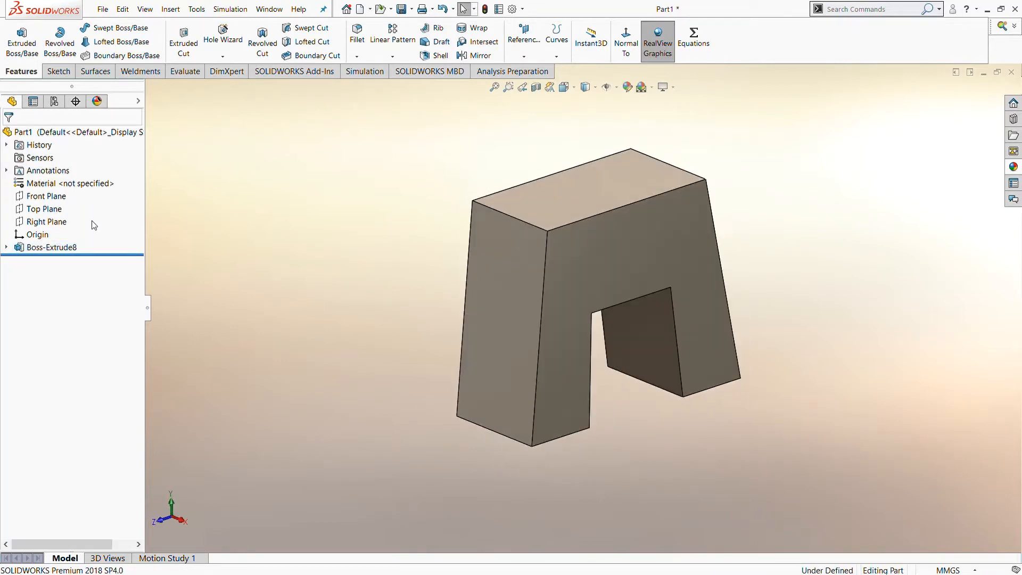
{"action": "left_click", "coordinate": [46, 196]}
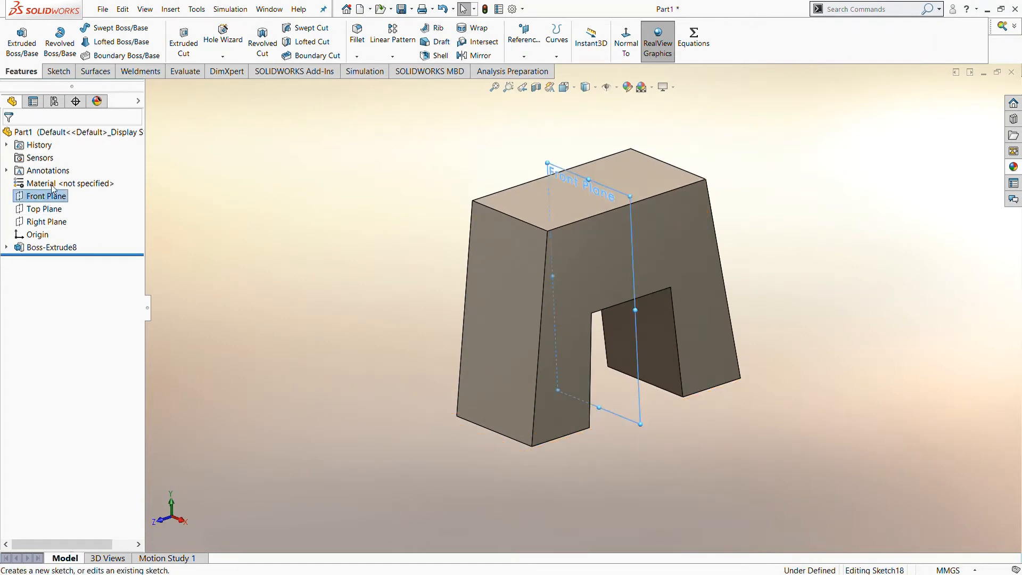
{"action": "left_click", "coordinate": [52, 184]}
{"action": "left_click", "coordinate": [60, 261]}
{"action": "left_click", "coordinate": [78, 247]}
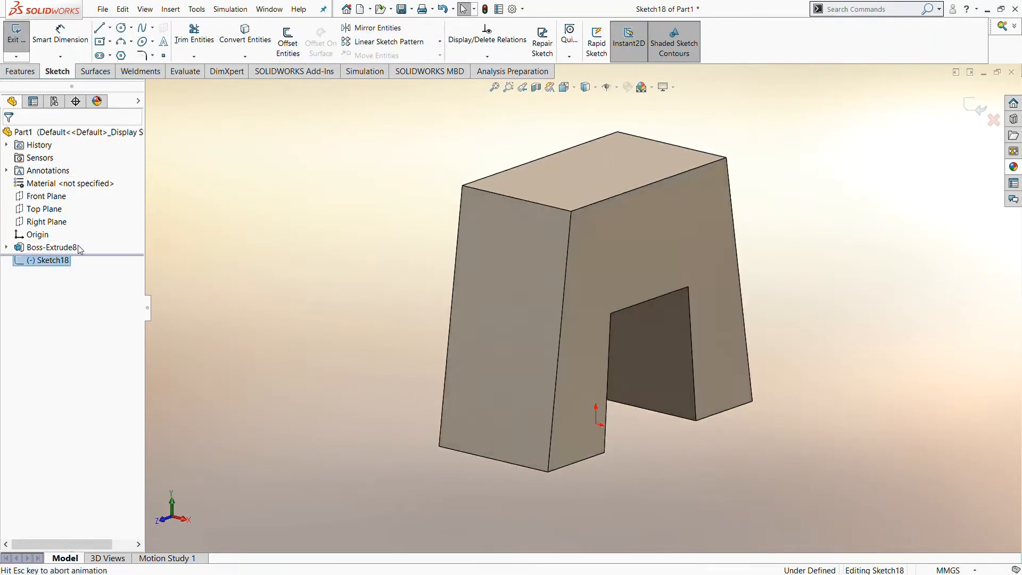
Draw a five-point spline from the block's upper right corner down through its face to the bottom edge, left of the origin.
{"action": "left_click", "coordinate": [142, 27]}
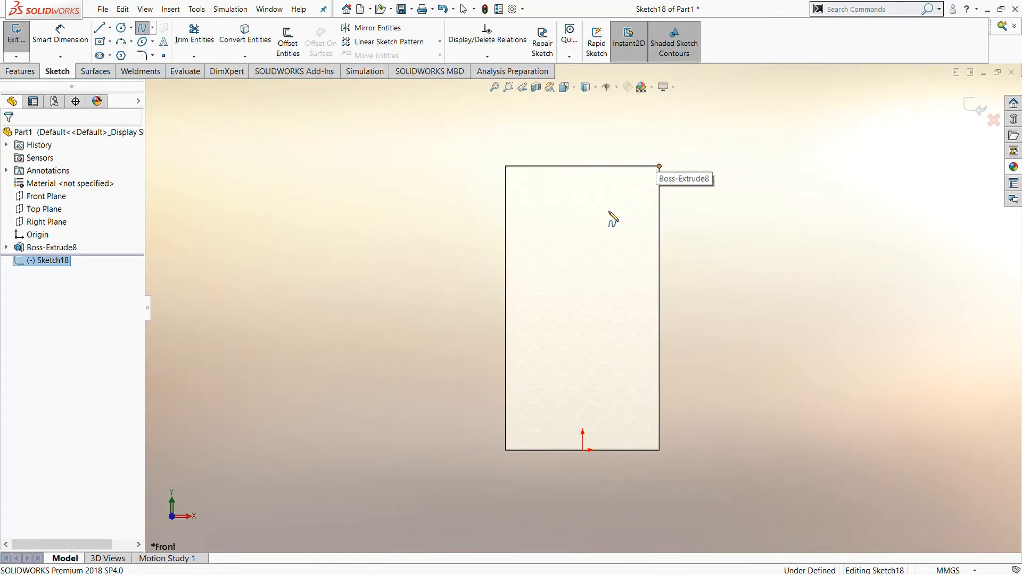
{"action": "left_click", "coordinate": [609, 211]}
{"action": "left_click", "coordinate": [593, 285]}
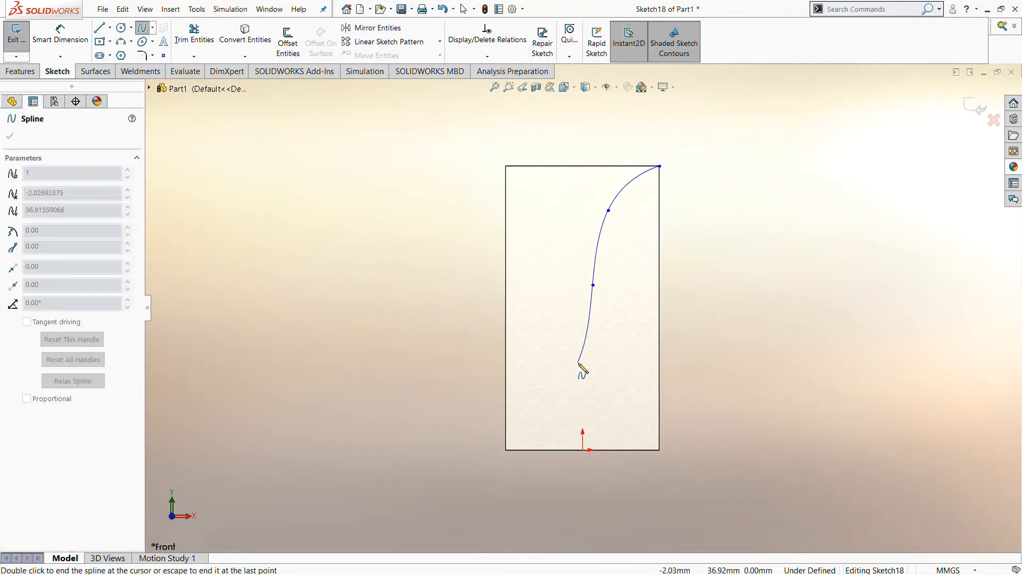
{"action": "left_click", "coordinate": [578, 363]}
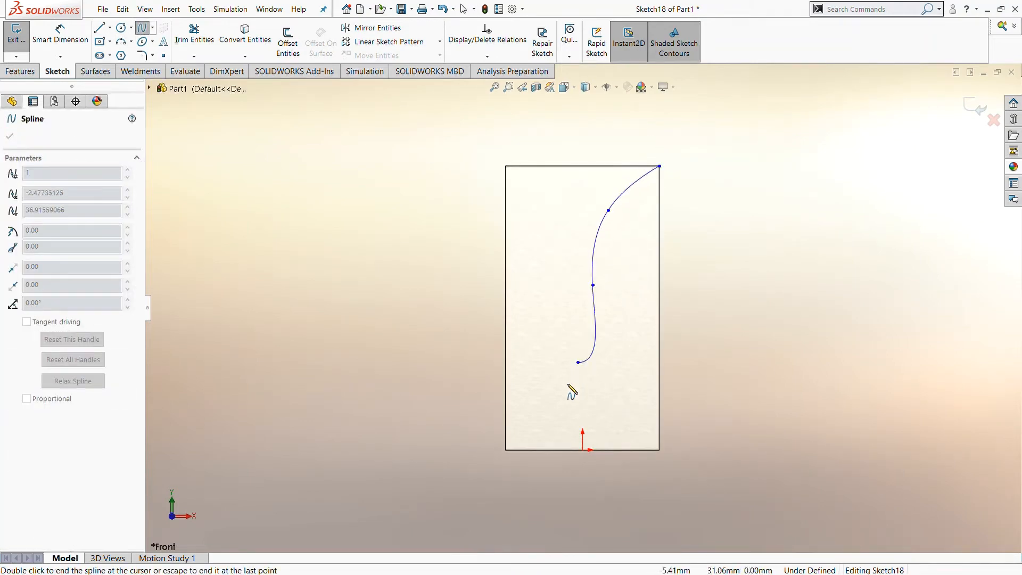
{"action": "left_click", "coordinate": [564, 450]}
{"action": "key", "text": "Escape"}
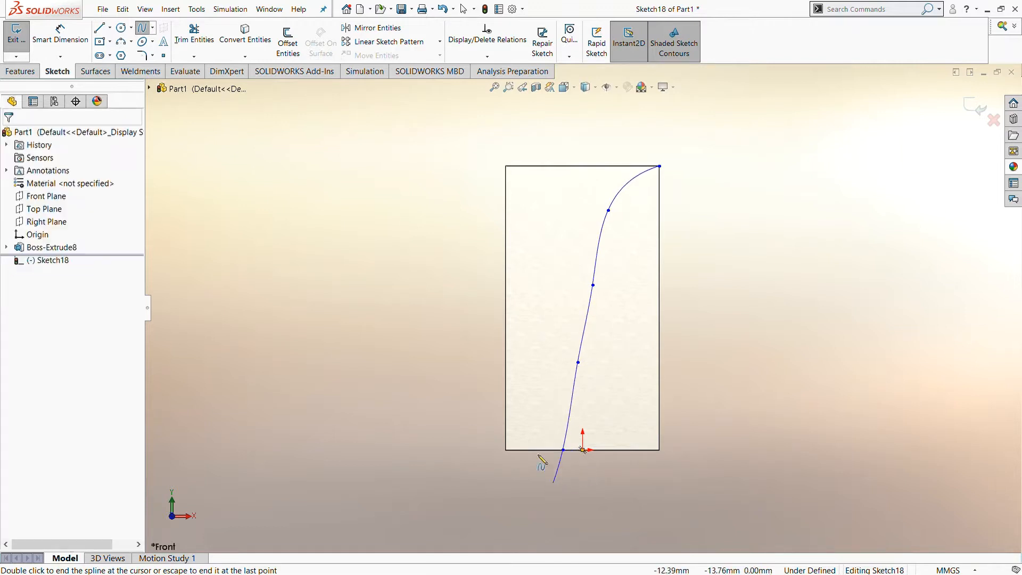
Dimension the spline's lower endpoint 20 mm horizontally from the block's lower left corner.
{"action": "left_click", "coordinate": [64, 28]}
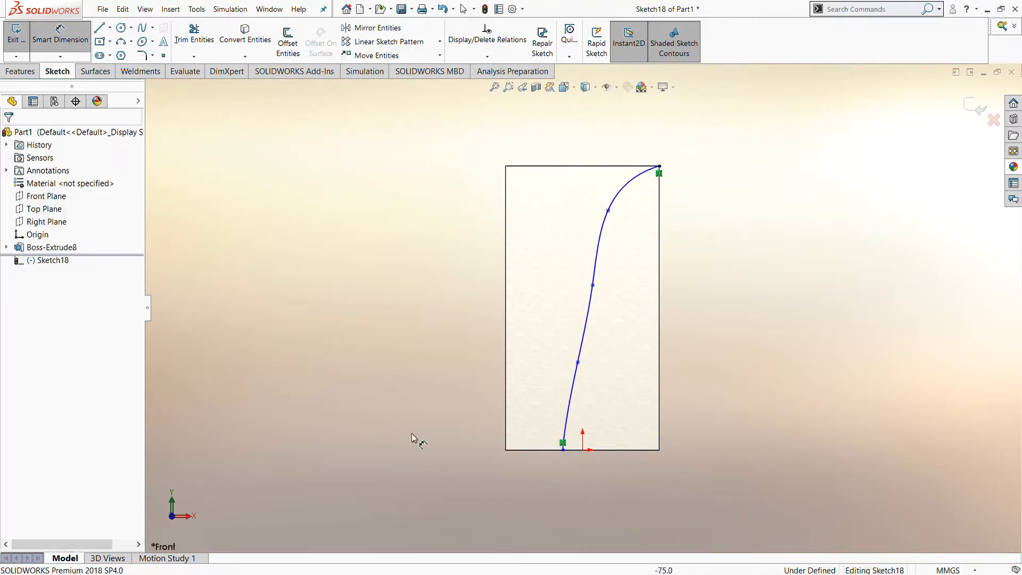
{"action": "left_click", "coordinate": [506, 450]}
{"action": "left_click", "coordinate": [563, 450]}
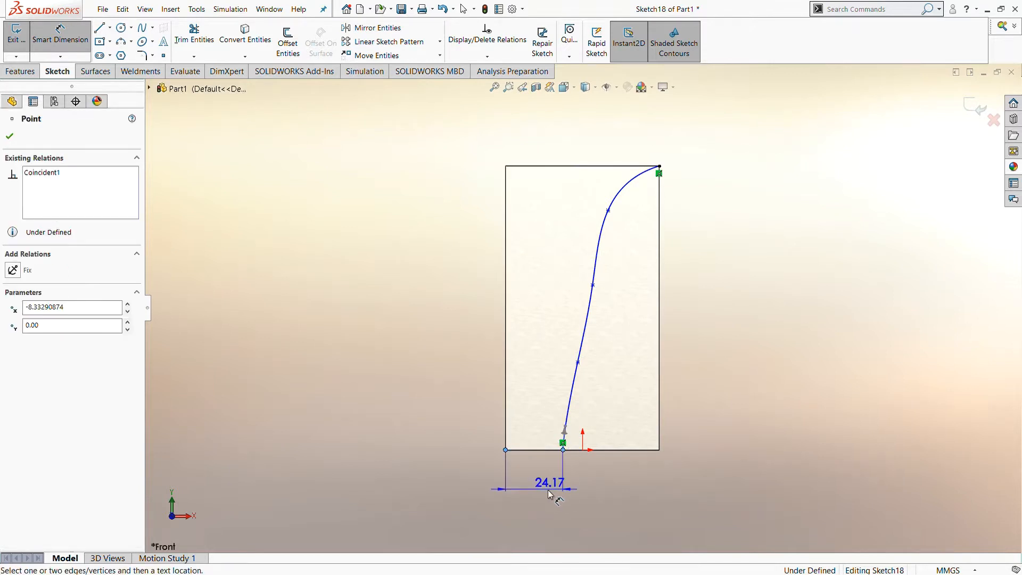
{"action": "left_click", "coordinate": [548, 495]}
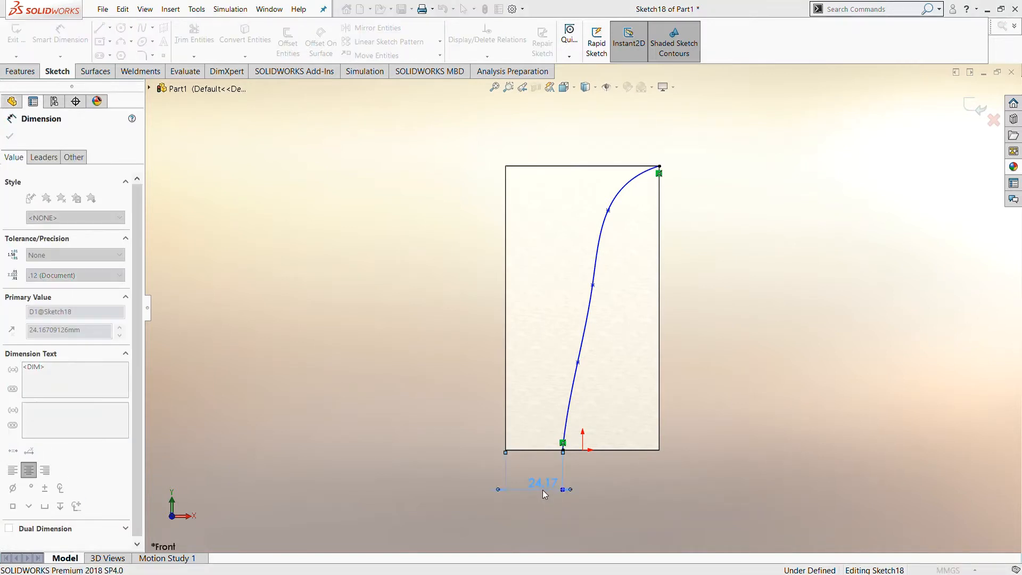
{"action": "type", "text": "20"}
{"action": "key", "text": "Return"}
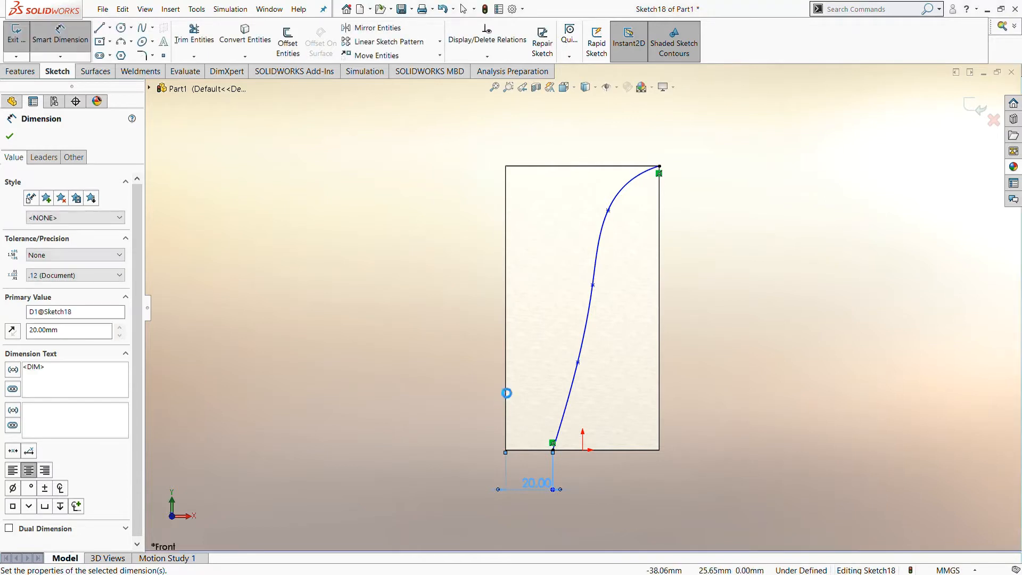
Dimension the spline's lowest intermediate point 30 mm from the block's left edge.
{"action": "left_click", "coordinate": [508, 383]}
{"action": "left_click", "coordinate": [578, 362]}
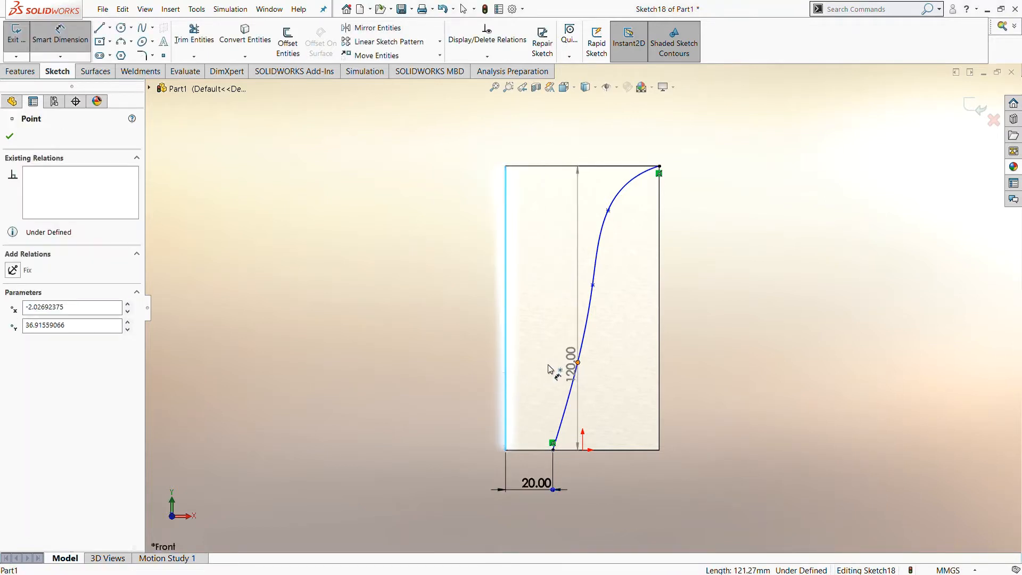
{"action": "left_click", "coordinate": [550, 367]}
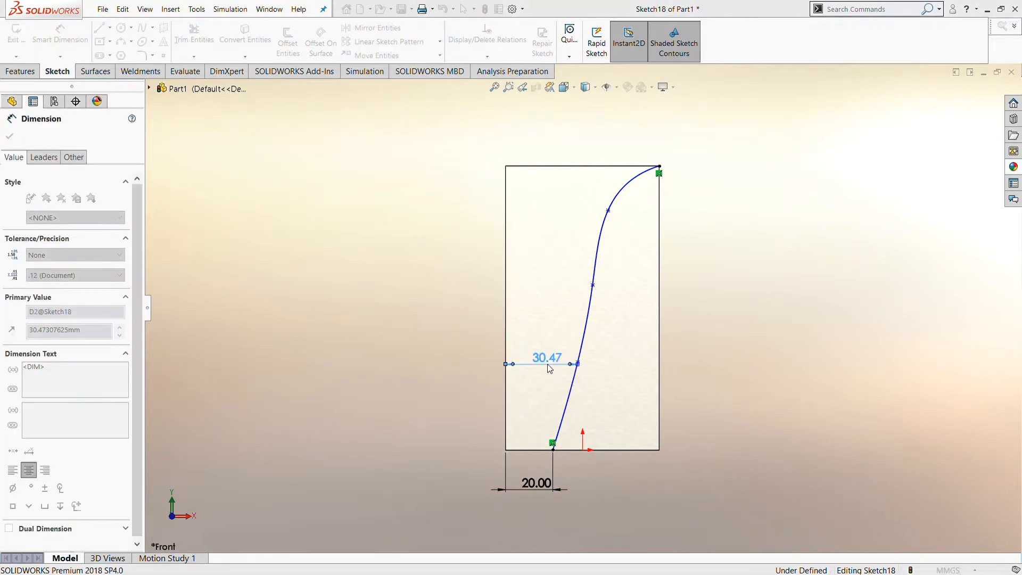
{"action": "type", "text": "30"}
{"action": "key", "text": "Return"}
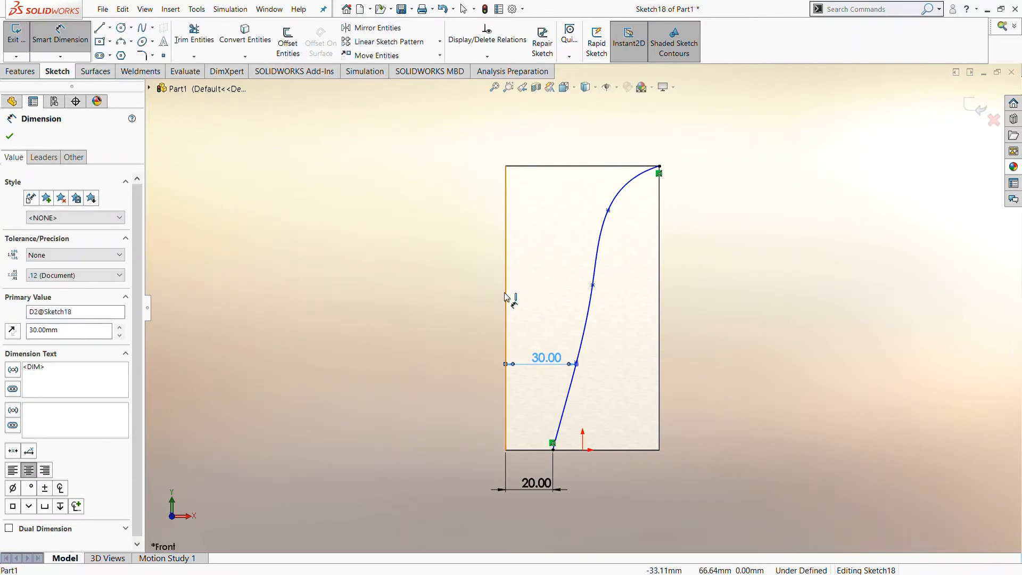
Dimension the spline's middle point 40 mm from the block's left edge.
{"action": "left_click", "coordinate": [506, 297]}
{"action": "left_click", "coordinate": [592, 285]}
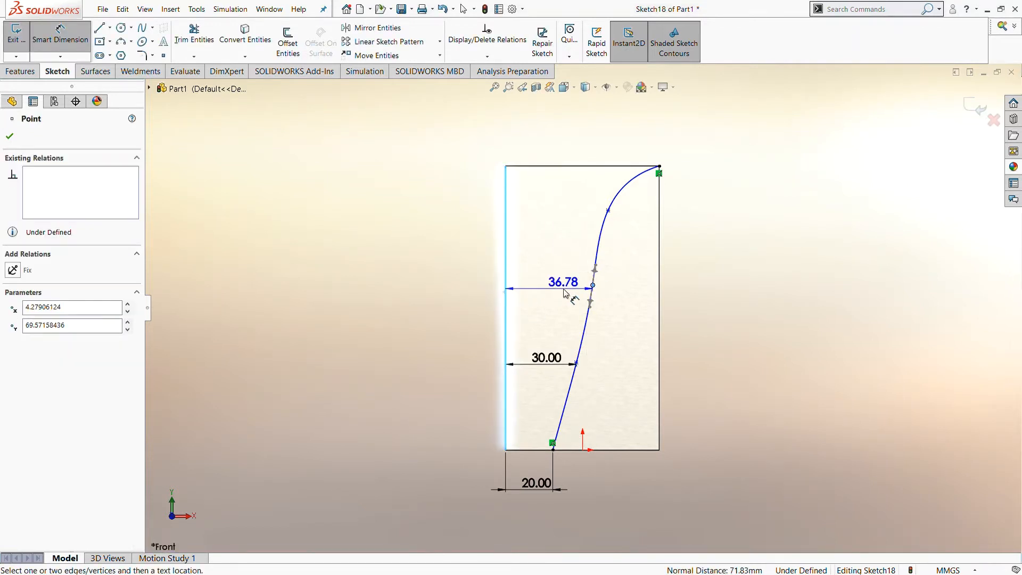
{"action": "left_click", "coordinate": [566, 294]}
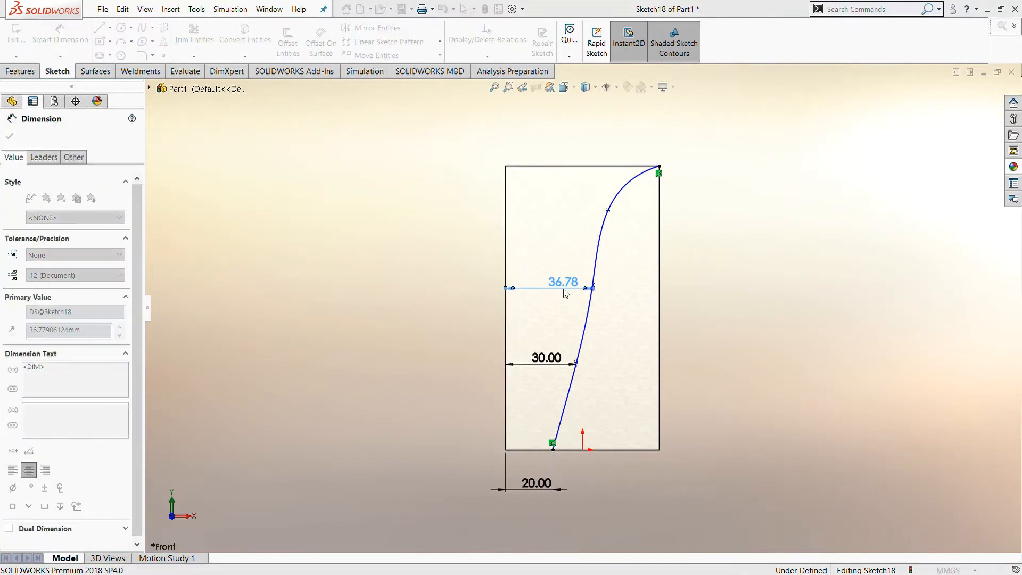
{"action": "type", "text": "40"}
{"action": "key", "text": "Return"}
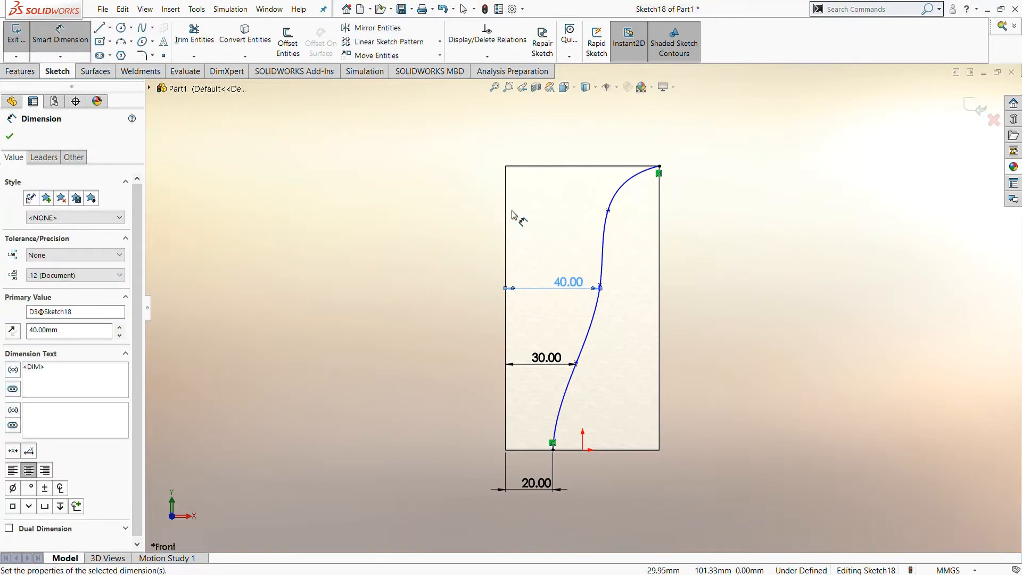
Dimension the spline's uppermost intermediate point 50 mm from the block's left edge.
{"action": "left_click", "coordinate": [507, 213]}
{"action": "left_click", "coordinate": [608, 211]}
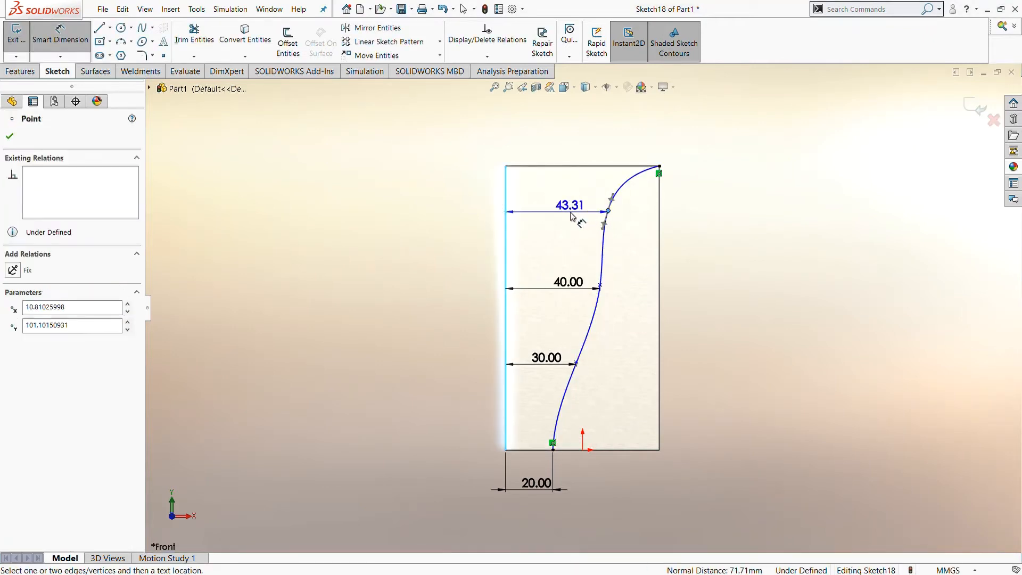
{"action": "left_click", "coordinate": [570, 215]}
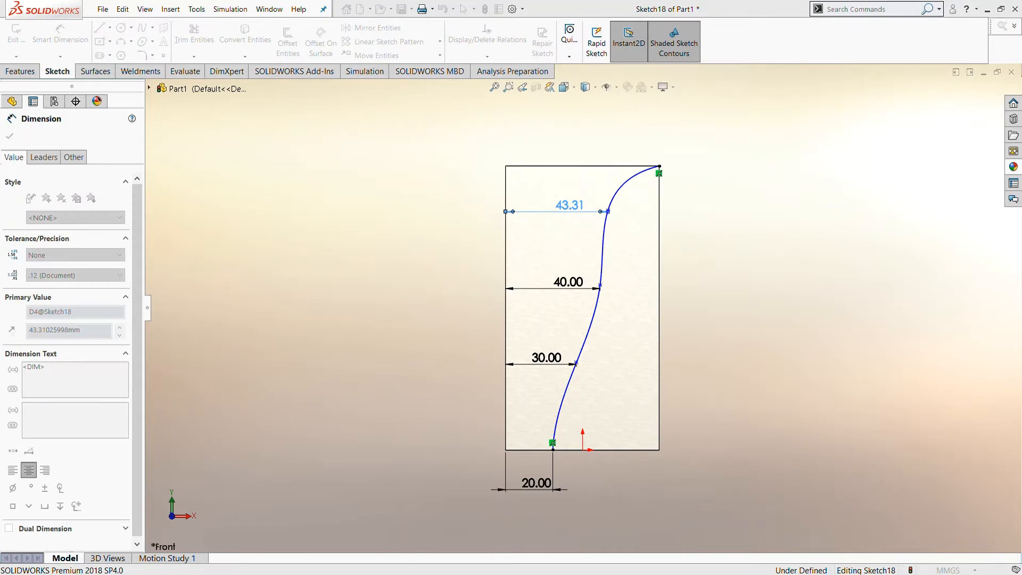
{"action": "type", "text": "50"}
{"action": "key", "text": "Return"}
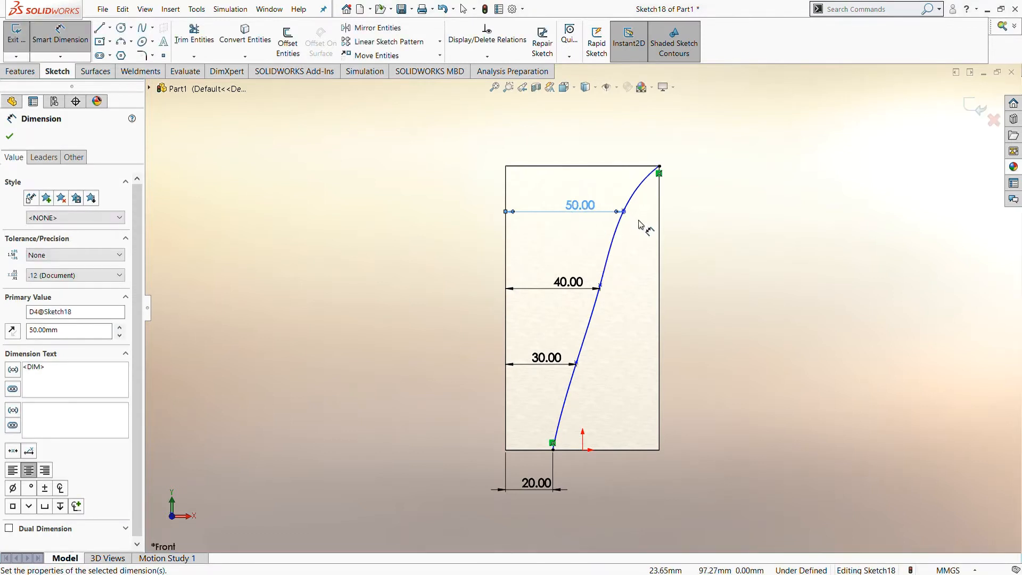
Dimension the spline's uppermost intermediate point 32 mm vertically below the block's top edge.
{"action": "left_click", "coordinate": [580, 166]}
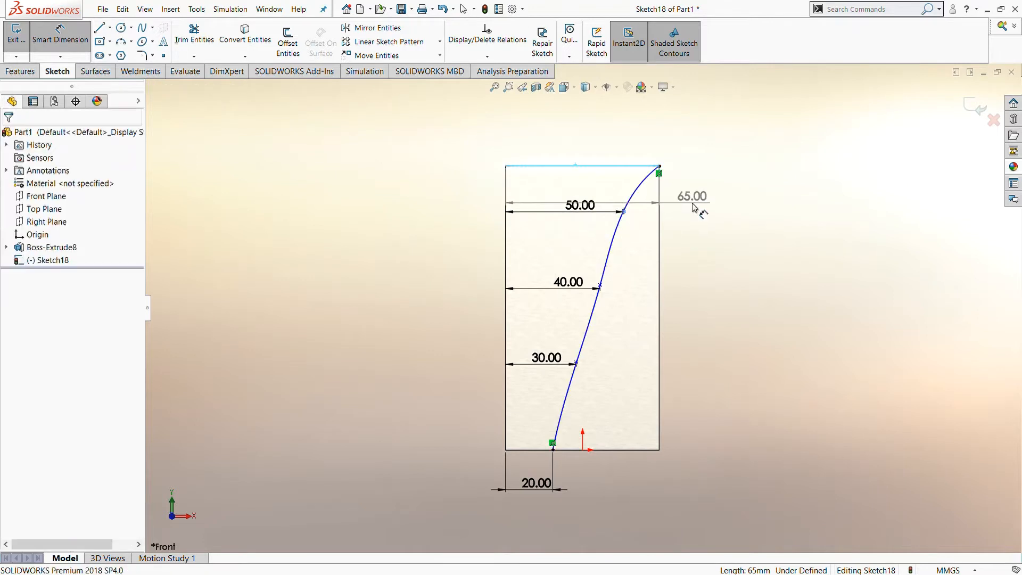
{"action": "key", "text": "Escape"}
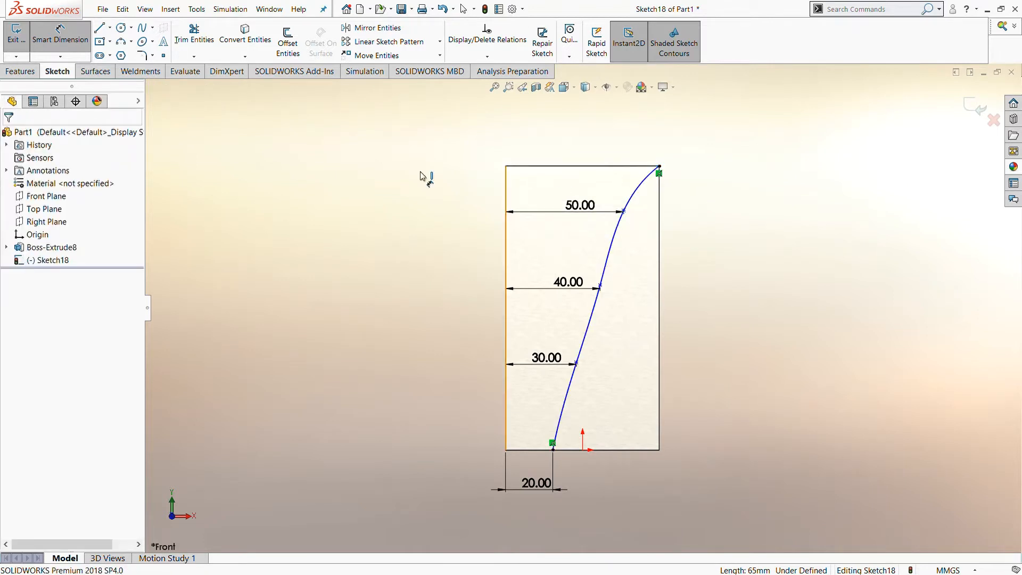
{"action": "left_click", "coordinate": [625, 167]}
{"action": "left_click", "coordinate": [624, 211]}
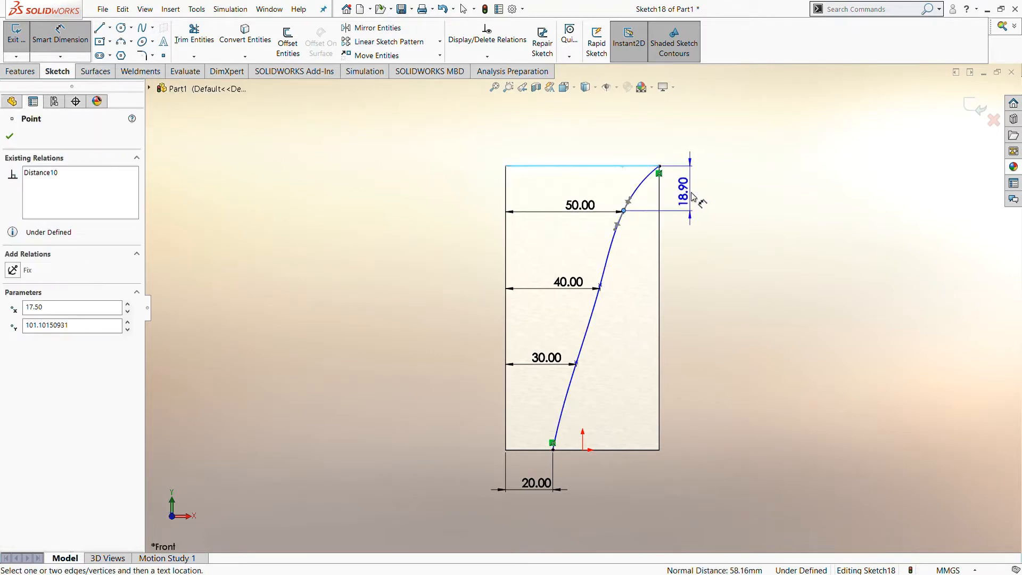
{"action": "left_click", "coordinate": [693, 197]}
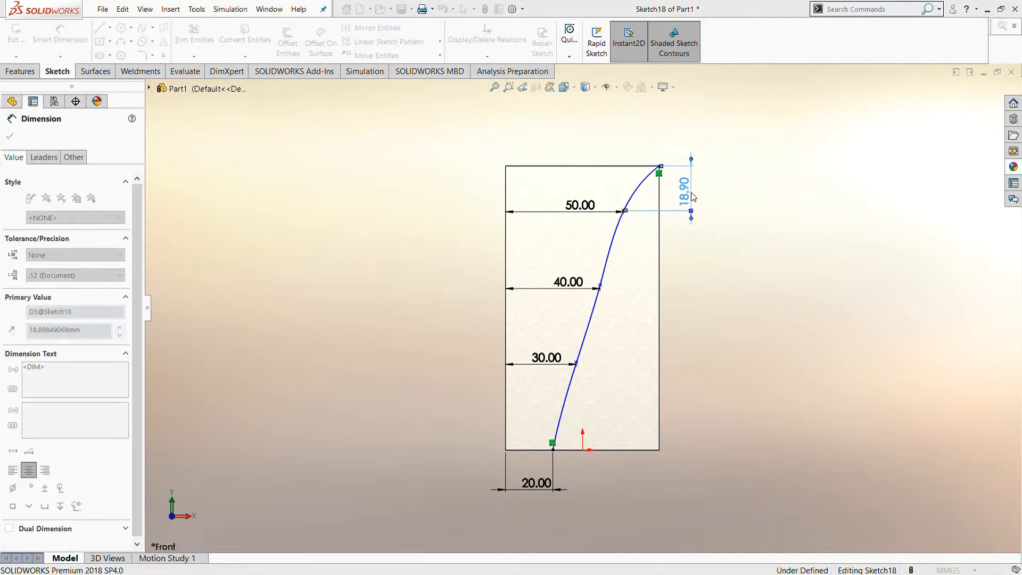
{"action": "type", "text": "32"}
{"action": "key", "text": "Return"}
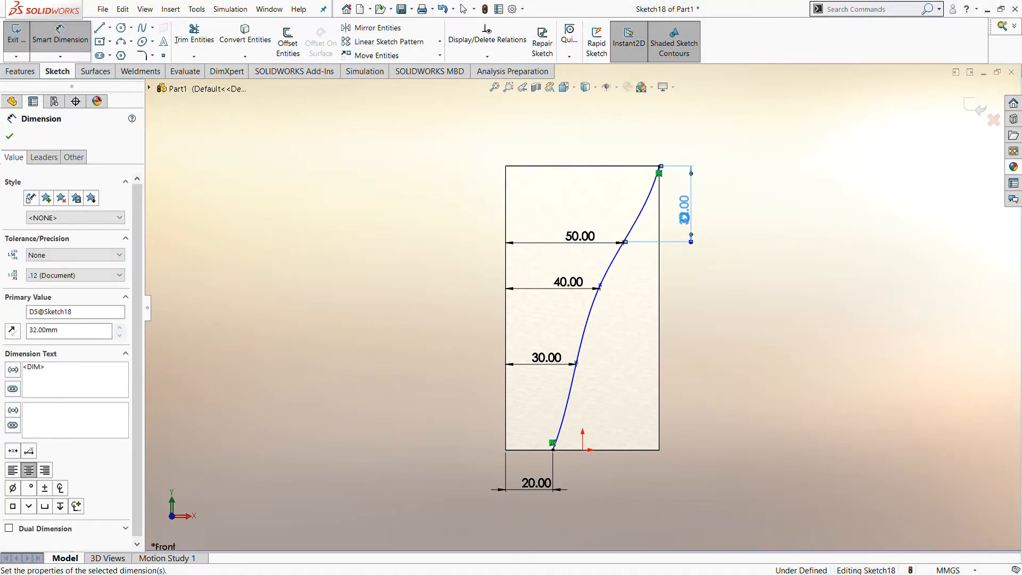
Dimension the spline's middle point 32 mm vertically below its uppermost intermediate point.
{"action": "left_click", "coordinate": [624, 242]}
{"action": "left_click", "coordinate": [600, 286]}
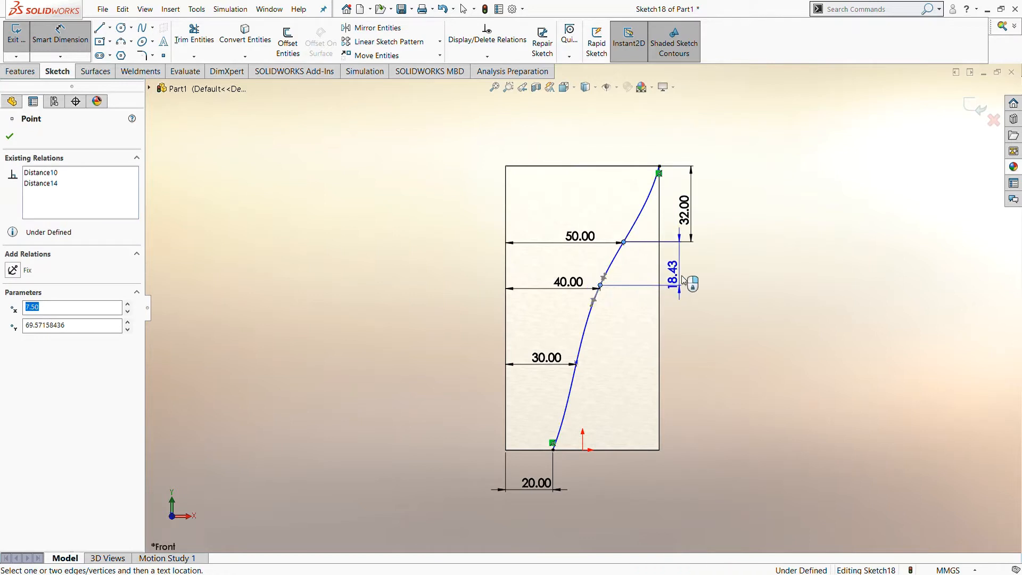
{"action": "left_click", "coordinate": [694, 278]}
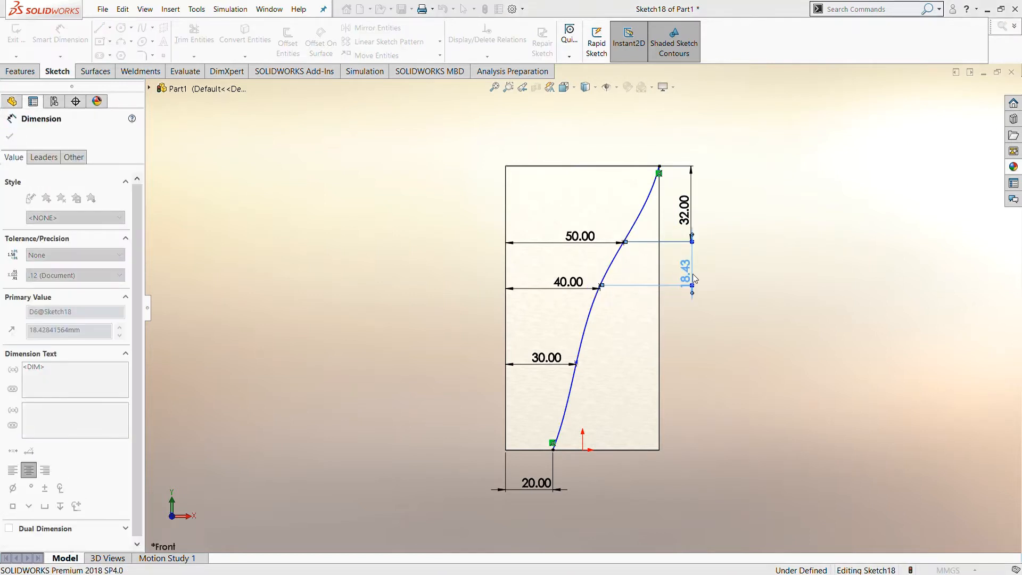
{"action": "type", "text": "32"}
{"action": "key", "text": "Return"}
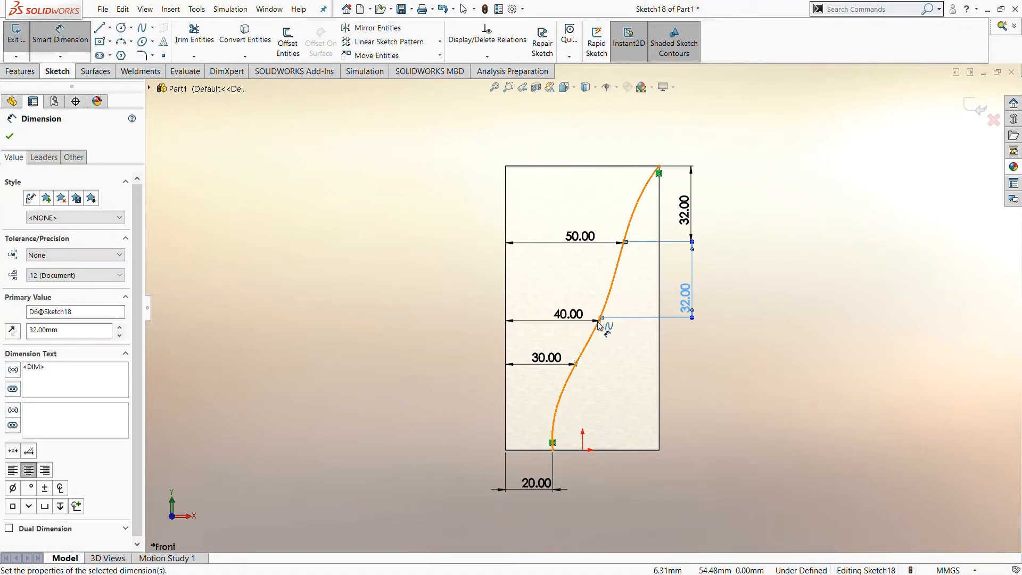
{"action": "key", "text": "Escape"}
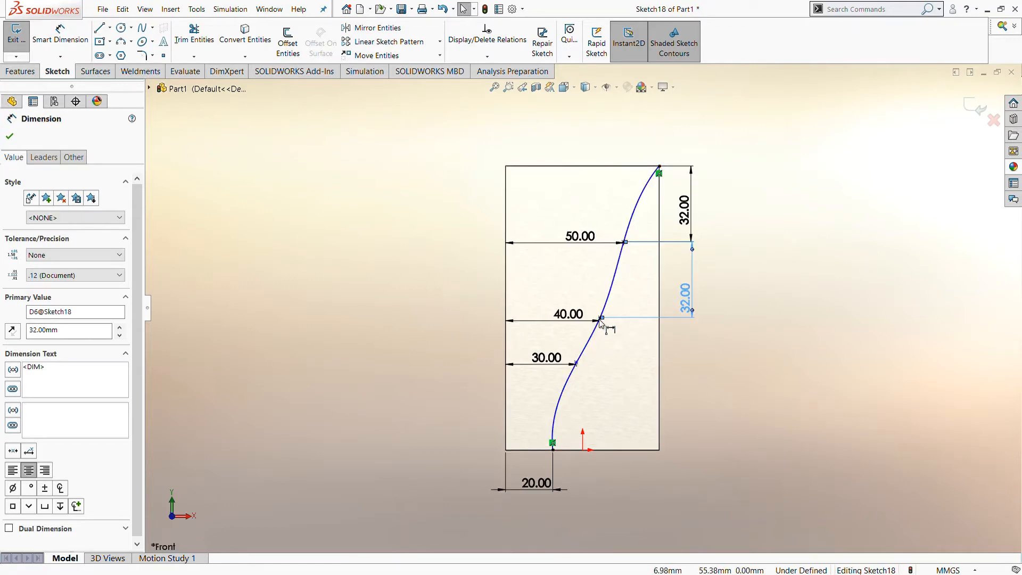
Dimension the spline's lowest intermediate point 32 mm vertically below its middle point.
{"action": "left_click", "coordinate": [75, 43]}
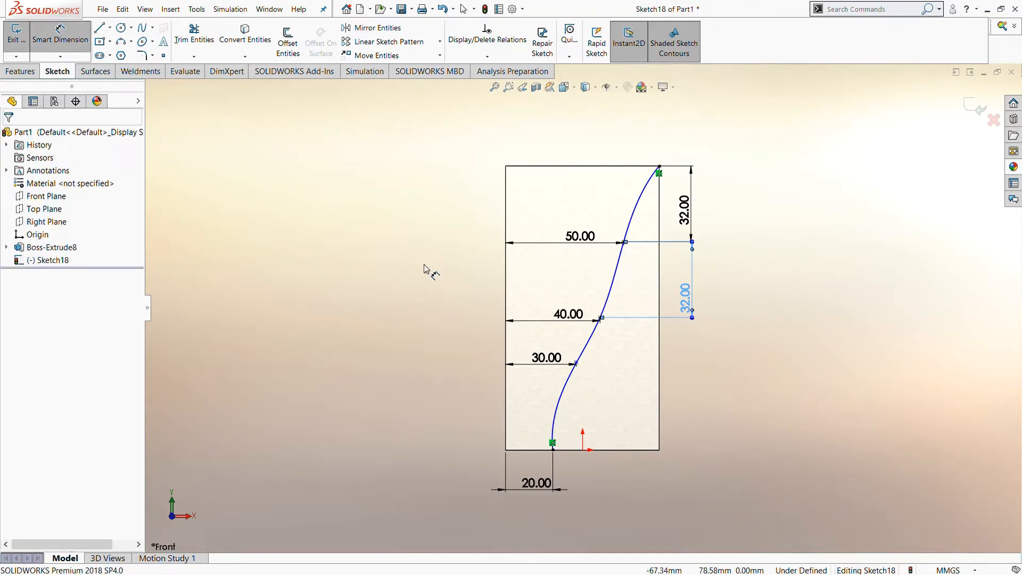
{"action": "left_click", "coordinate": [576, 363]}
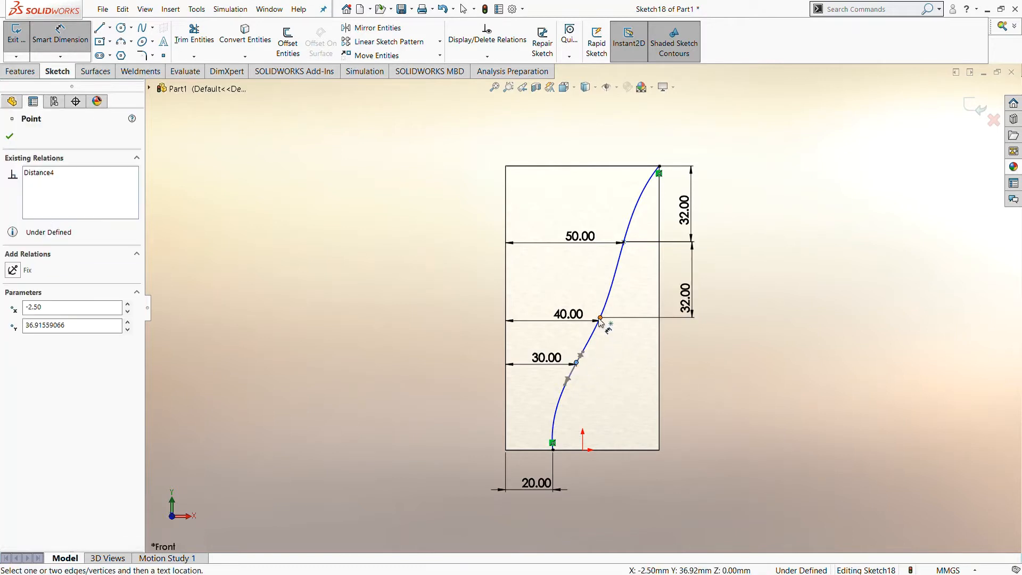
{"action": "left_click", "coordinate": [601, 318]}
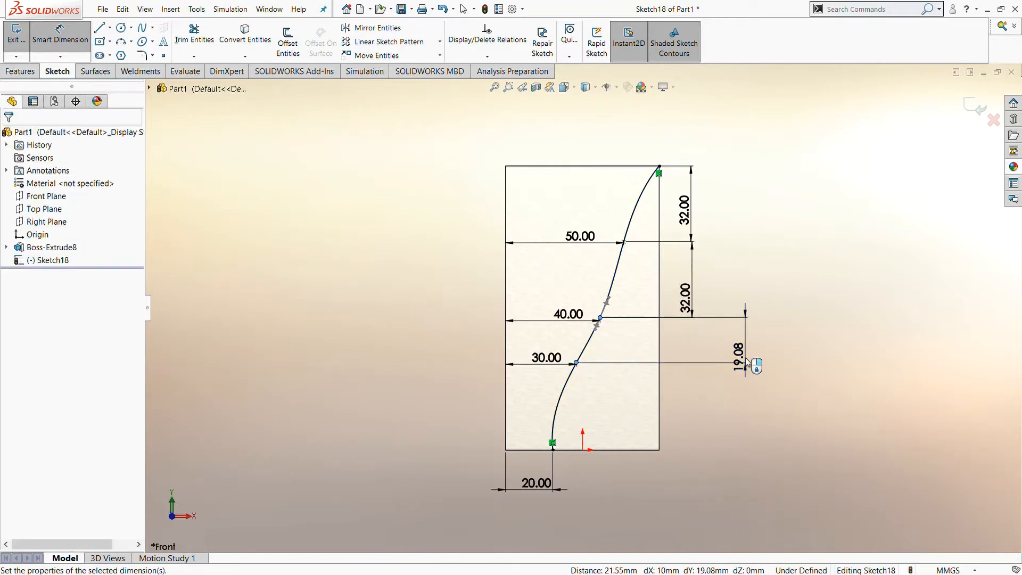
{"action": "left_click", "coordinate": [746, 363]}
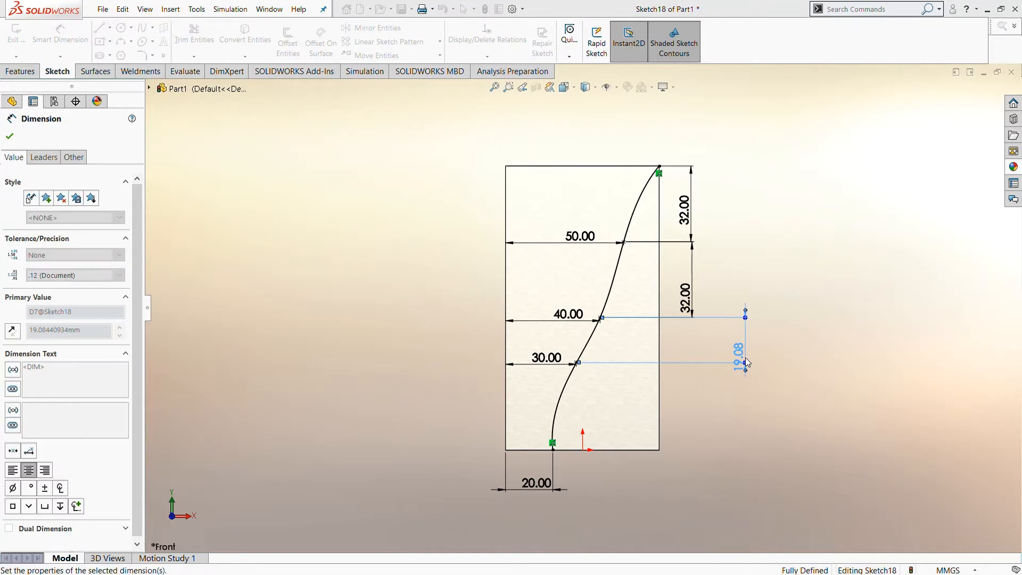
{"action": "type", "text": "32"}
{"action": "key", "text": "Return"}
{"action": "scroll", "coordinate": [411, 276], "scroll_direction": "up", "scroll_amount": 1}
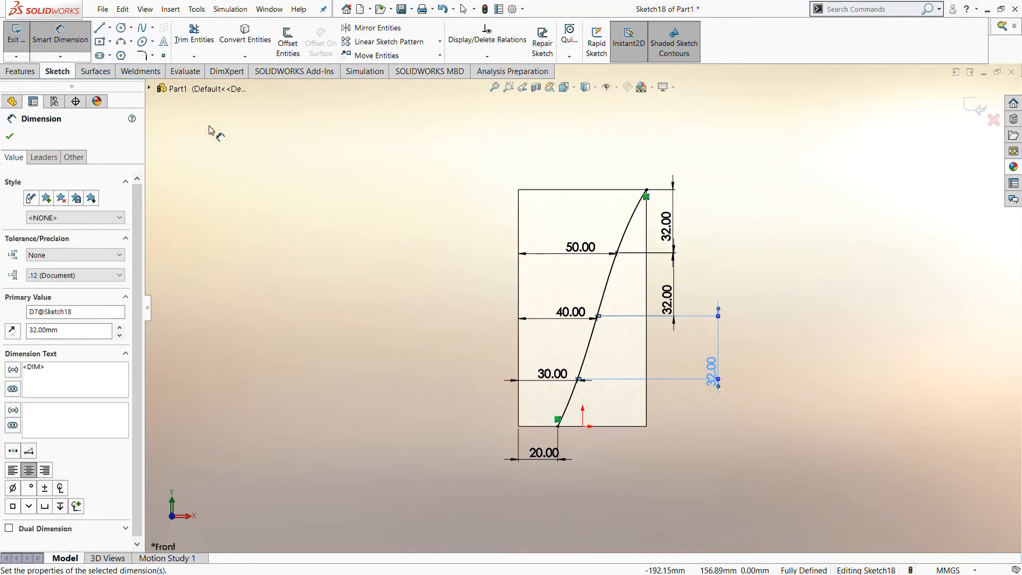
{"action": "left_click", "coordinate": [34, 103]}
{"action": "key", "text": "Escape"}
Convert the block's right and bottom edges into sketch lines and trim the bottom line back to the spline.
{"action": "left_click", "coordinate": [245, 34]}
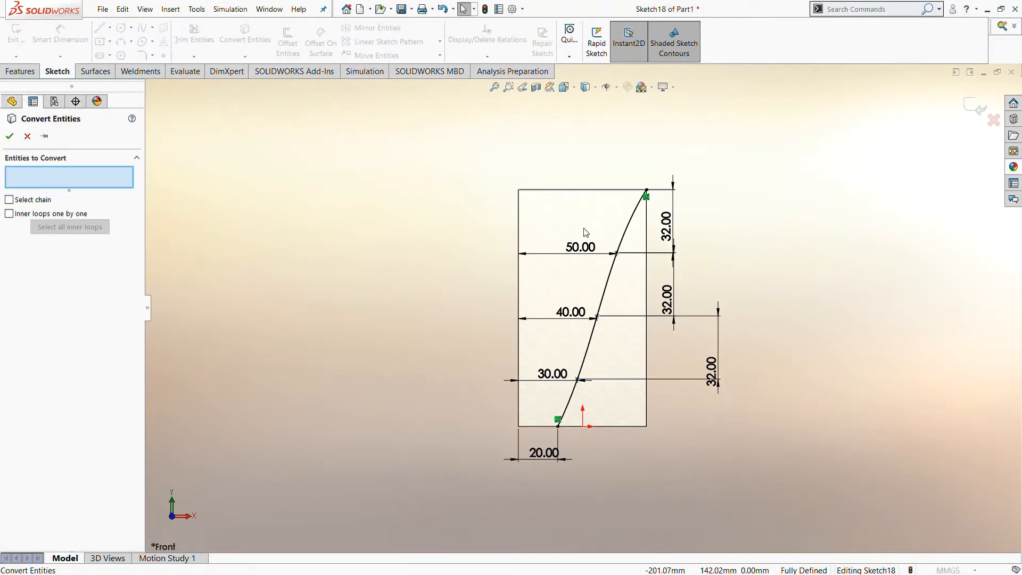
{"action": "left_click", "coordinate": [647, 256]}
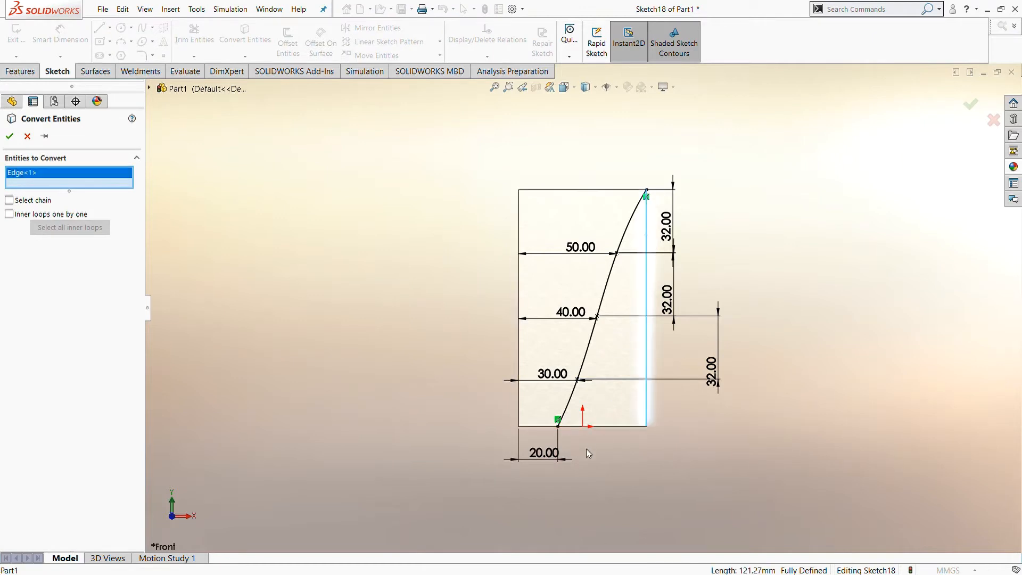
{"action": "left_click", "coordinate": [599, 426]}
{"action": "left_click", "coordinate": [10, 136]}
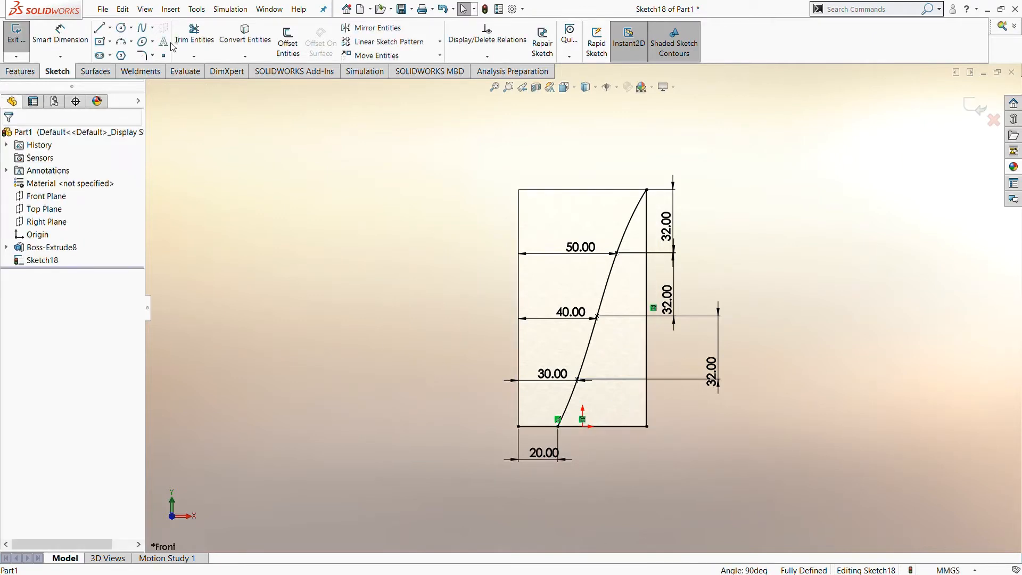
{"action": "left_click", "coordinate": [194, 34]}
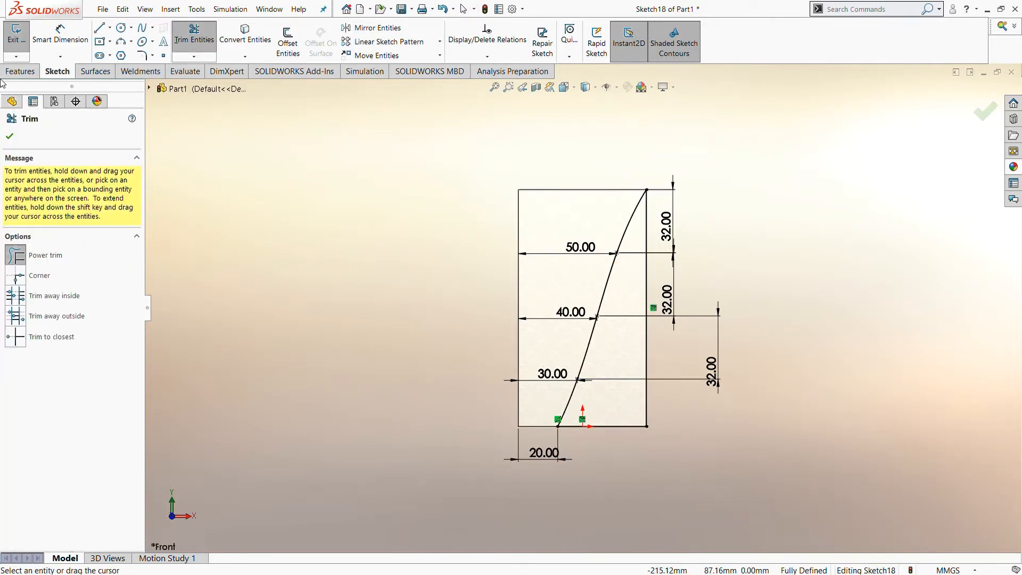
{"action": "left_click", "coordinate": [9, 136]}
Extrude-cut the region between the spline and the block's right edge using Through All - Both.
{"action": "left_click", "coordinate": [20, 71]}
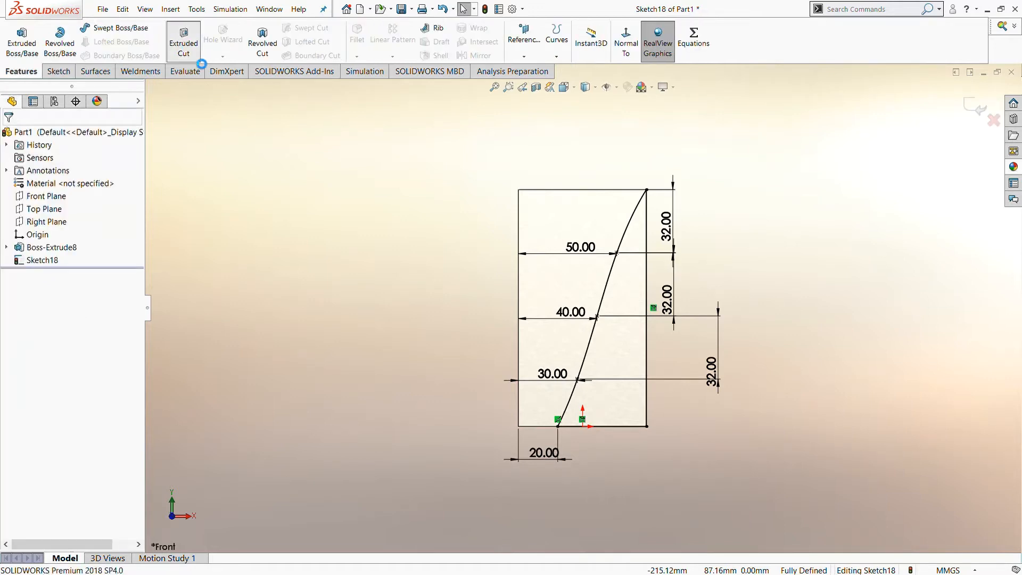
{"action": "left_click", "coordinate": [183, 40]}
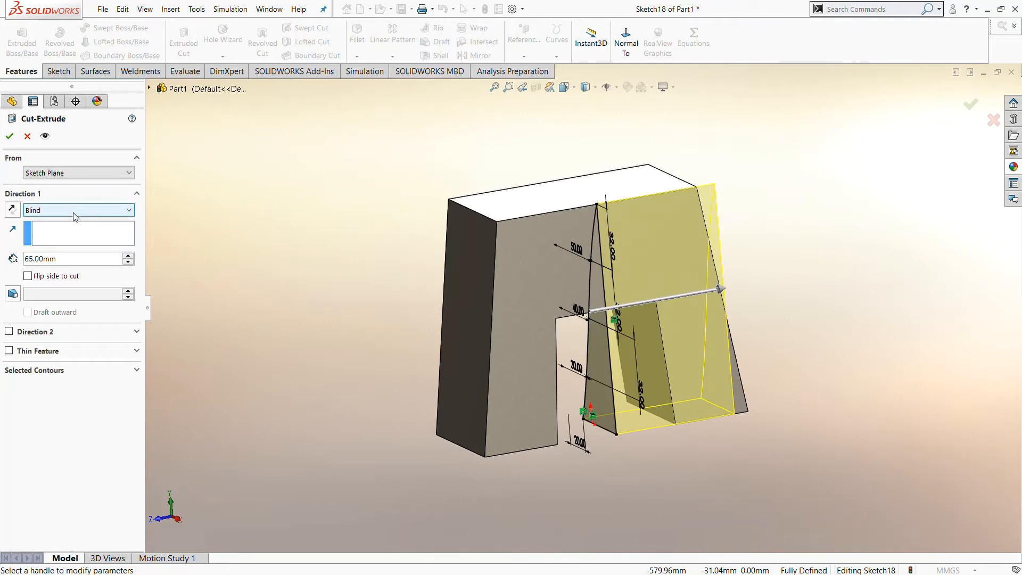
{"action": "left_click", "coordinate": [74, 213]}
{"action": "left_click", "coordinate": [65, 242]}
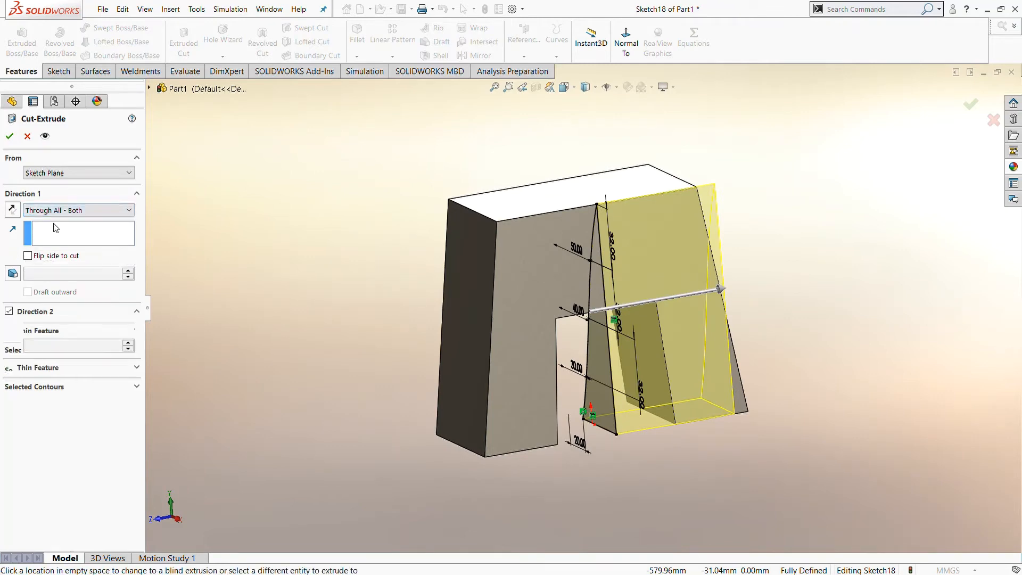
{"action": "left_click", "coordinate": [10, 137]}
Shell the body with 10 mm thick walls, removing the curved face and the bottom faces of both legs.
{"action": "middle_click_drag", "start_coordinate": [331, 319], "coordinate": [364, 320]}
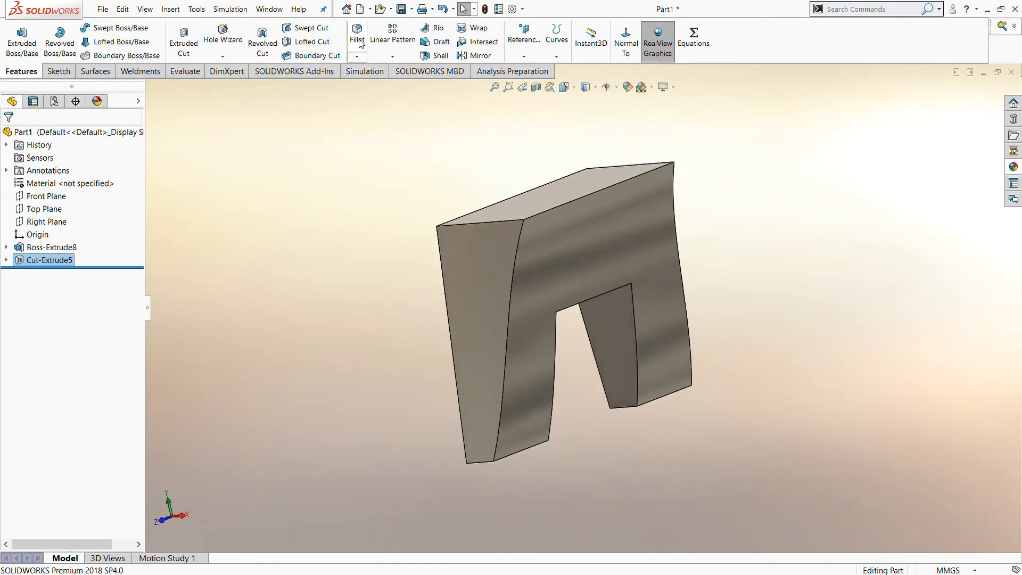
{"action": "left_click", "coordinate": [581, 243]}
{"action": "middle_click_drag", "start_coordinate": [573, 392], "coordinate": [492, 348]}
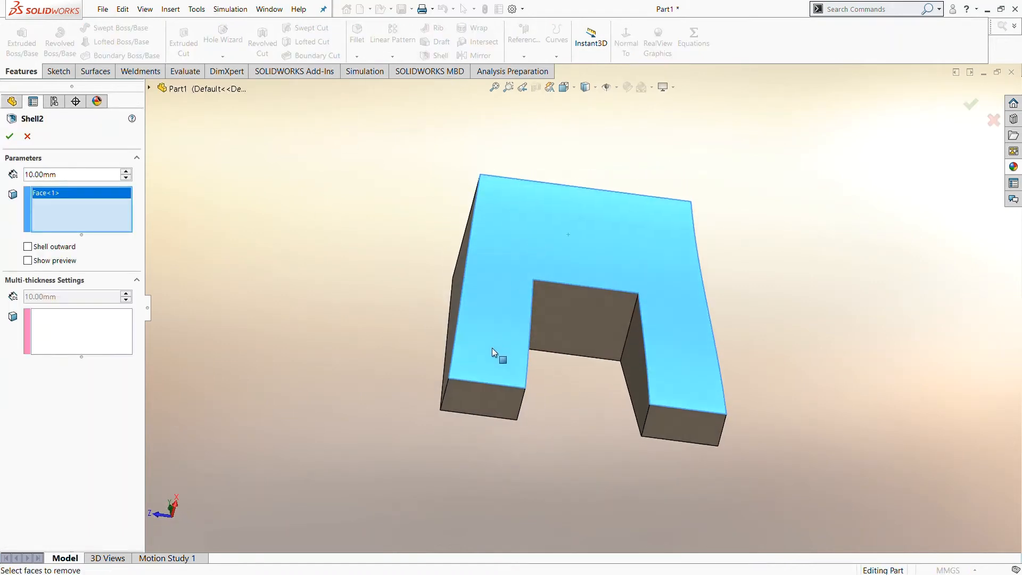
{"action": "left_click", "coordinate": [480, 394]}
{"action": "left_click", "coordinate": [696, 427]}
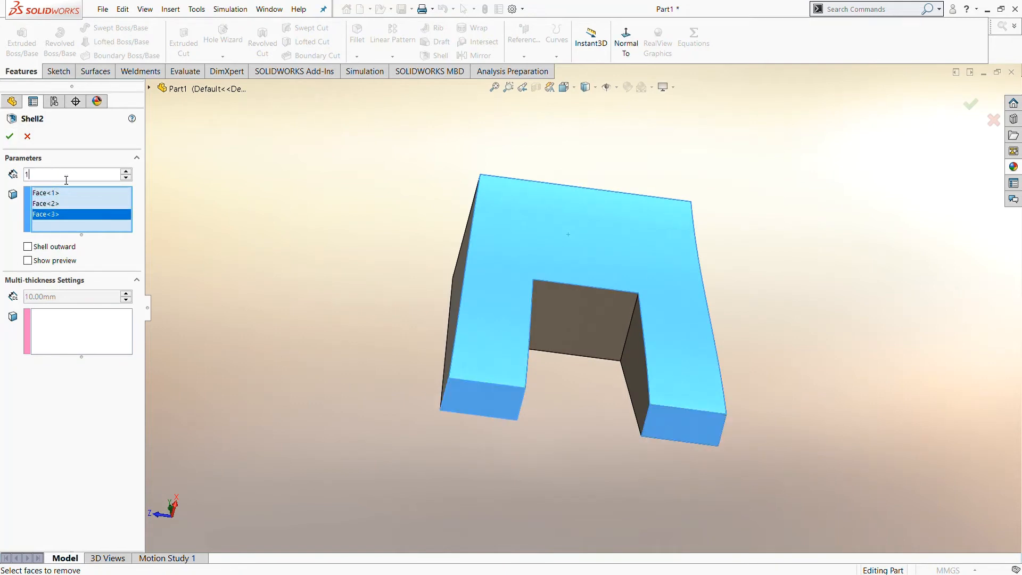
{"action": "left_click", "coordinate": [8, 136]}
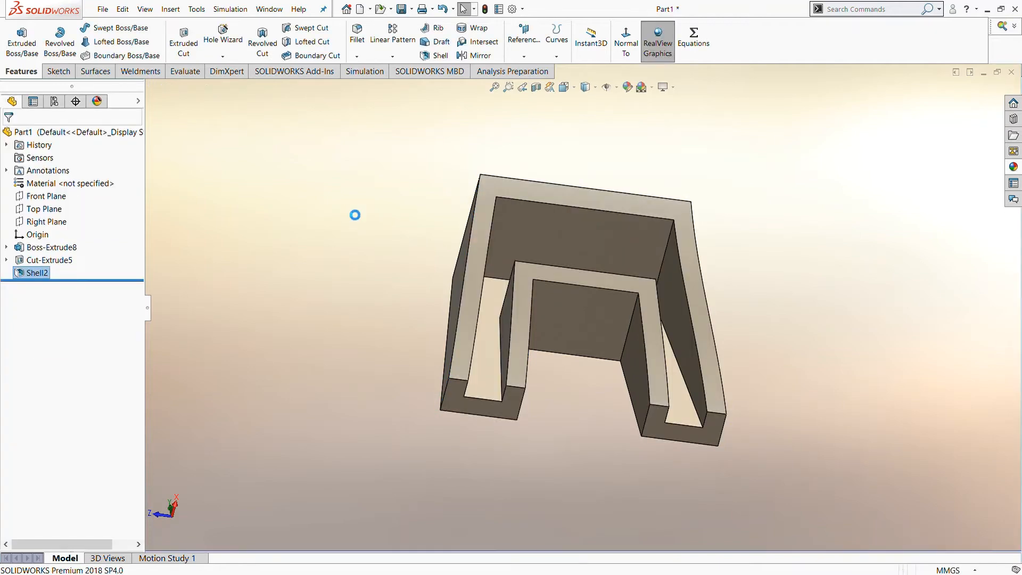
Start a sketch on the bottom face of one leg and view it straight on.
{"action": "middle_click_drag", "start_coordinate": [354, 215], "coordinate": [401, 351]}
{"action": "left_click", "coordinate": [474, 430]}
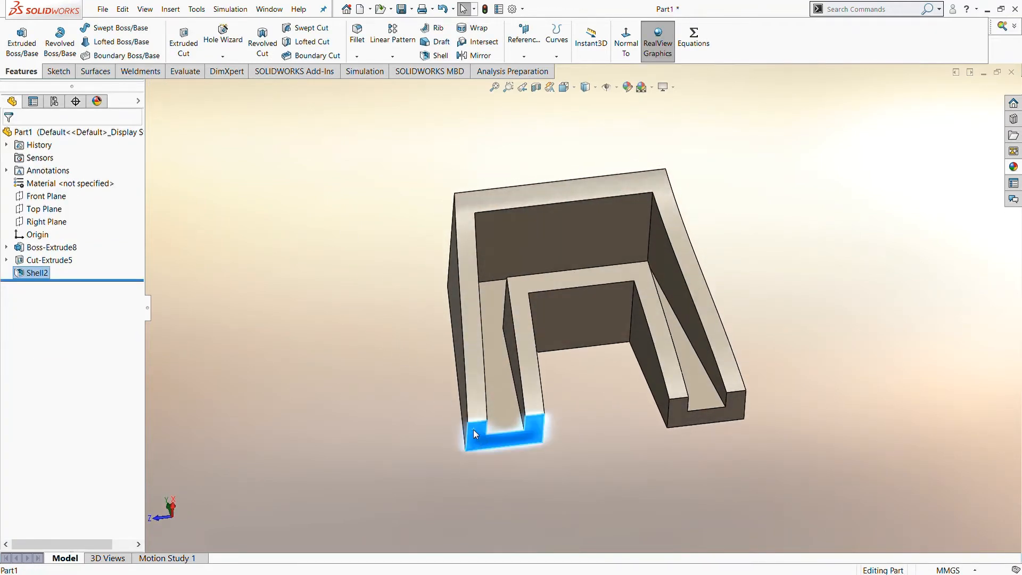
{"action": "left_click", "coordinate": [500, 133]}
{"action": "left_click", "coordinate": [51, 286]}
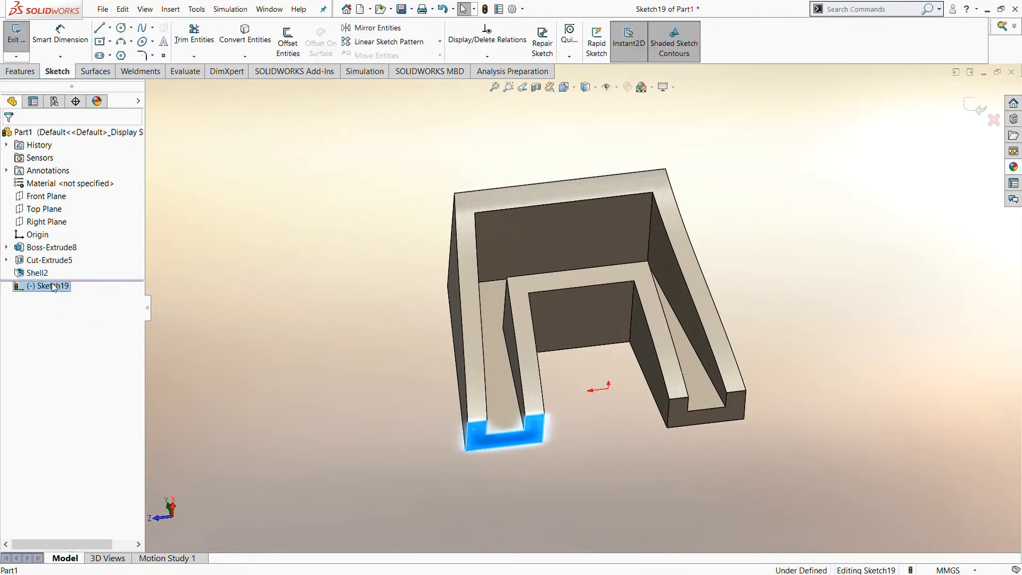
{"action": "left_click", "coordinate": [72, 270]}
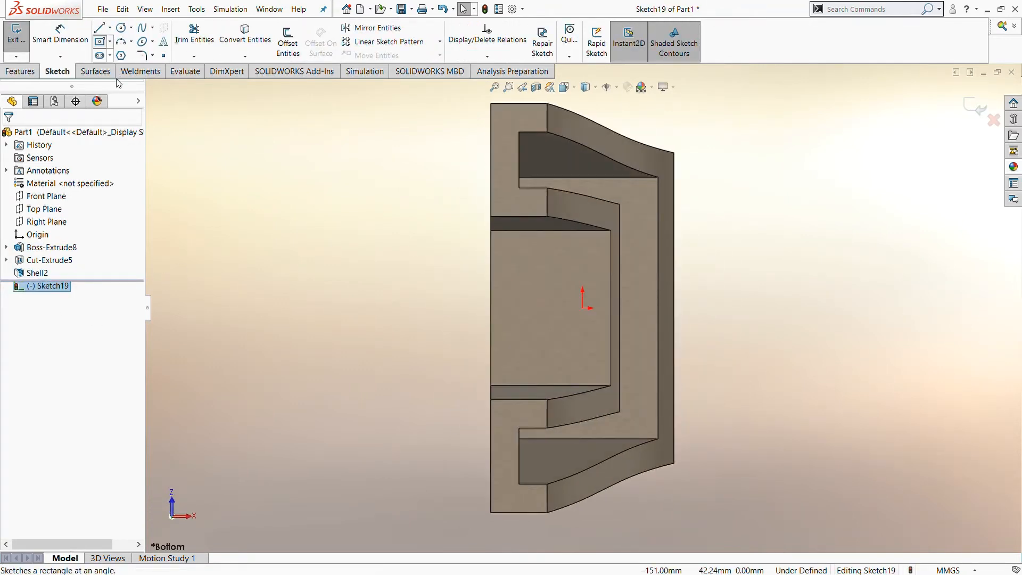
Draw a 3-point corner rectangle about 81 mm by 40 mm from the upper leg's outer flat edge, extending past the curved side.
{"action": "left_click", "coordinate": [491, 104]}
{"action": "left_click", "coordinate": [491, 216]}
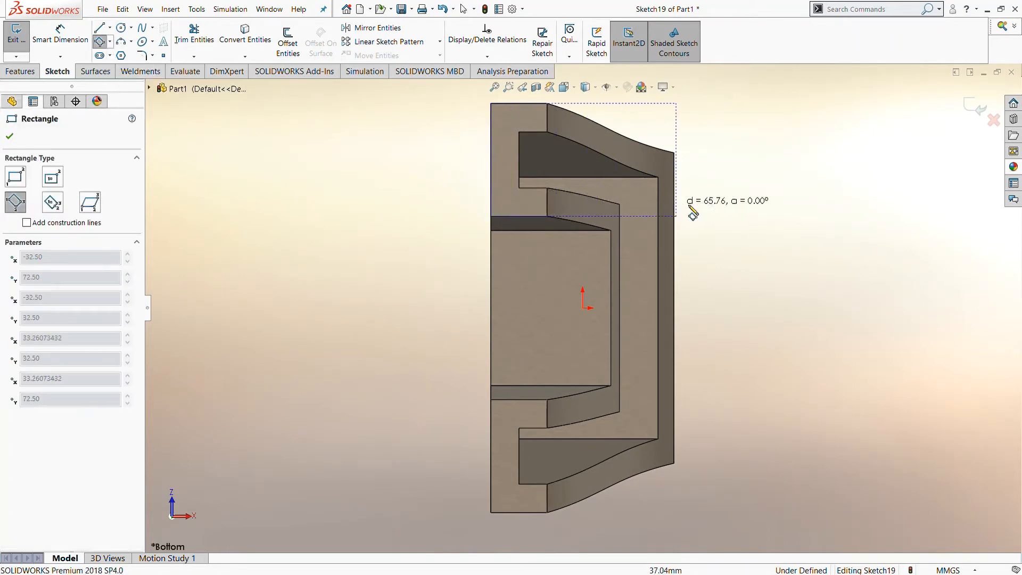
{"action": "left_click", "coordinate": [719, 216]}
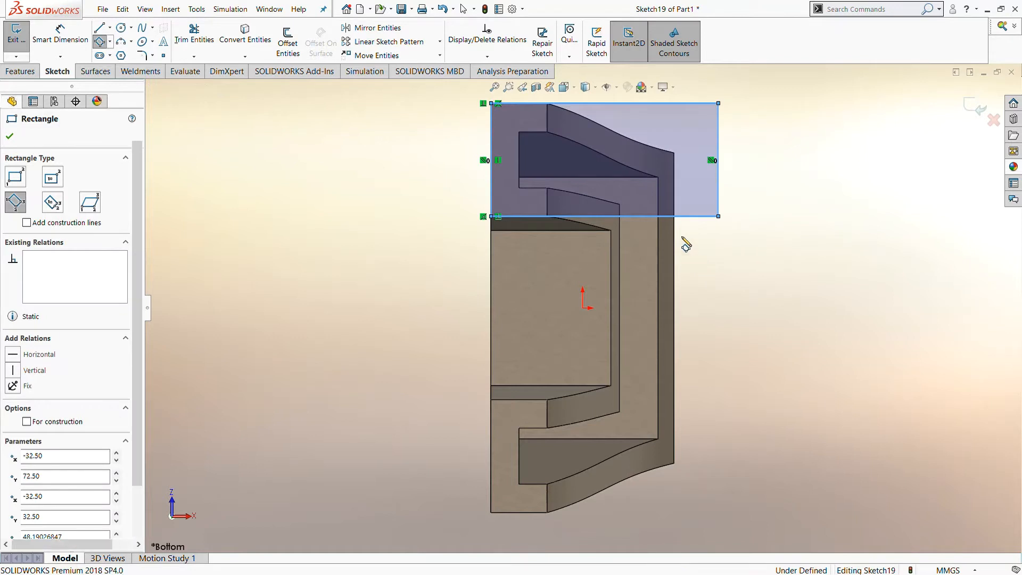
{"action": "key", "text": "Escape"}
{"action": "key", "text": "f"}
Draw a circle centred on the midpoint of the rectangle's far short side, passing through that side's corner.
{"action": "left_click", "coordinate": [121, 27]}
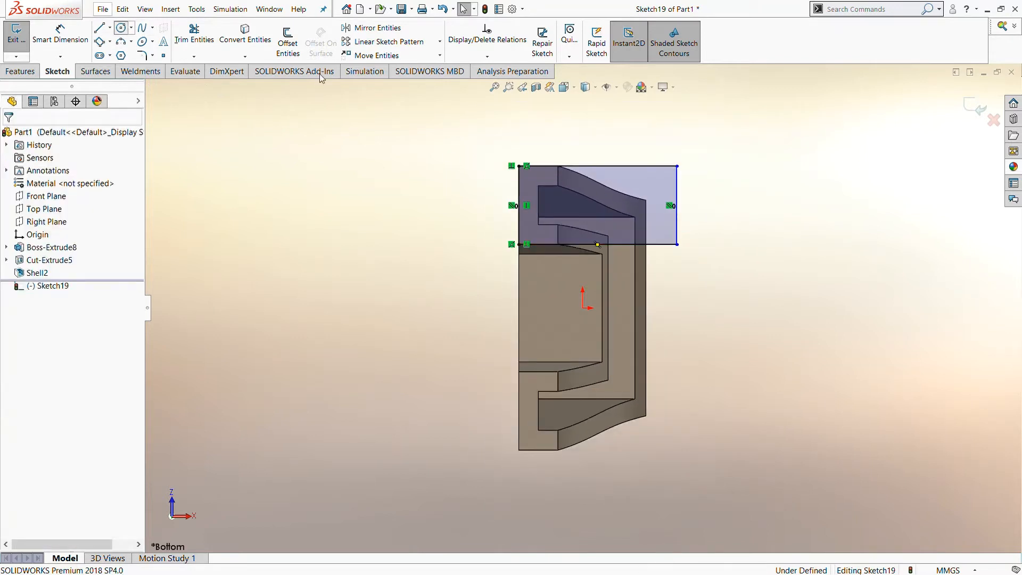
{"action": "left_click", "coordinate": [677, 206]}
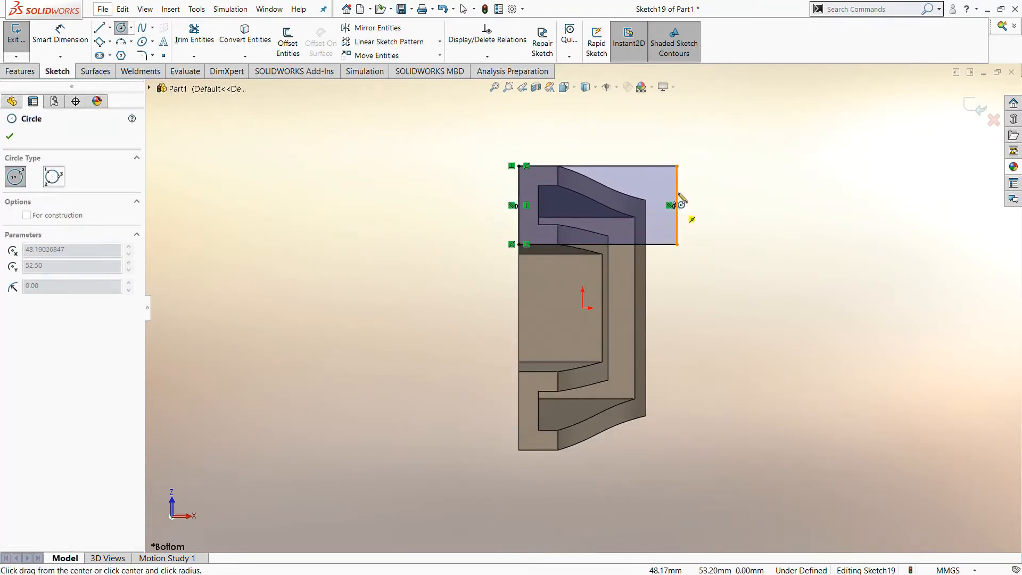
{"action": "left_click", "coordinate": [677, 166]}
{"action": "key", "text": "Escape"}
{"action": "scroll", "coordinate": [660, 205], "scroll_direction": "down", "scroll_amount": 2}
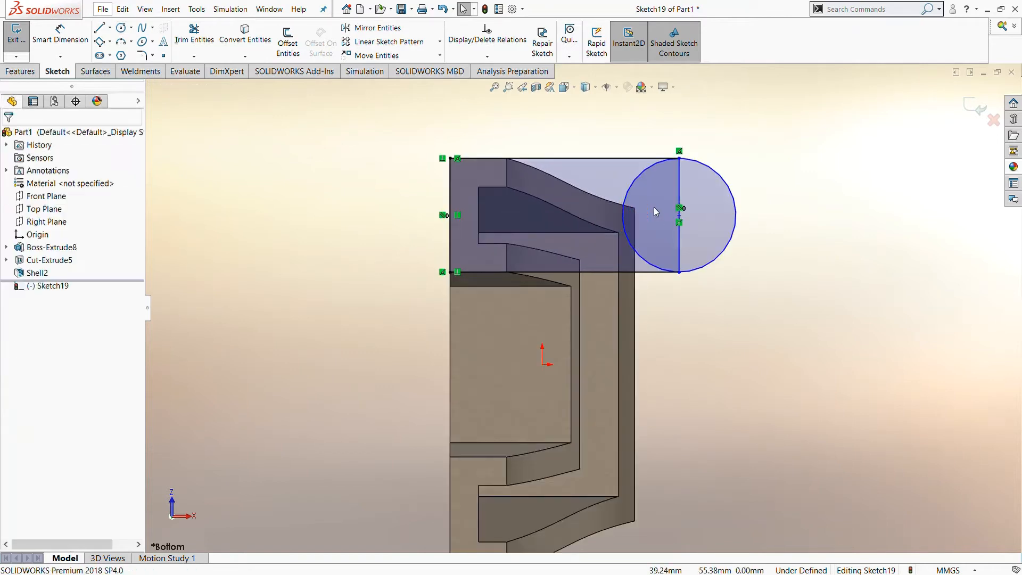
Dimension the rectangle's length between its two short sides and set it to 80 mm.
{"action": "left_click", "coordinate": [63, 33]}
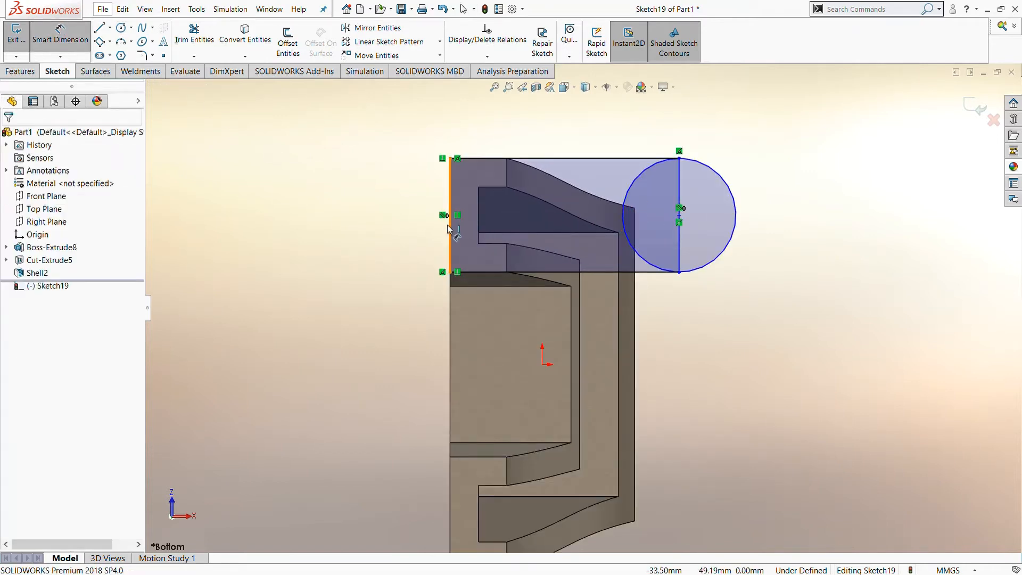
{"action": "left_click", "coordinate": [679, 234]}
{"action": "left_click", "coordinate": [669, 240]}
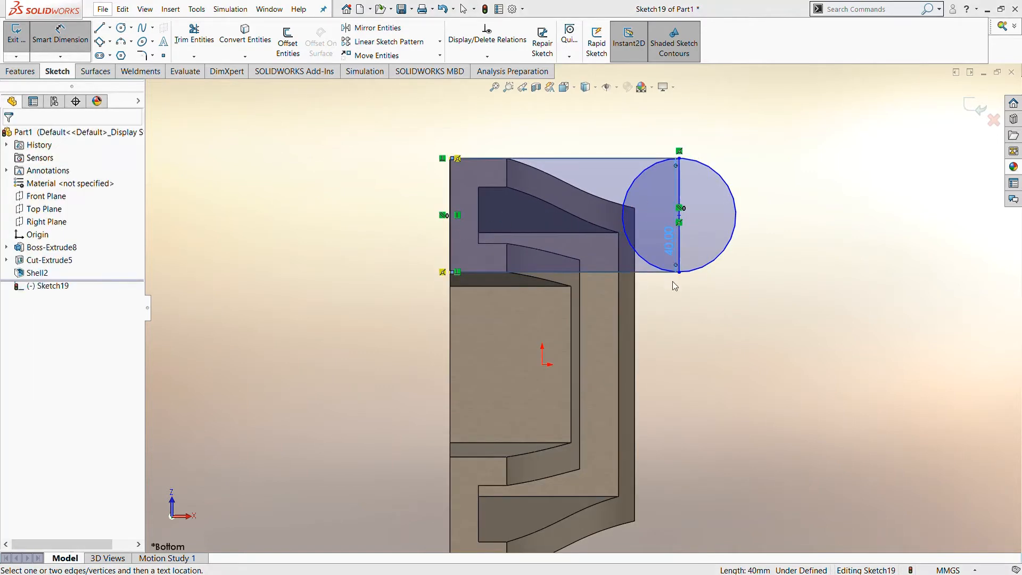
{"action": "left_click", "coordinate": [670, 301]}
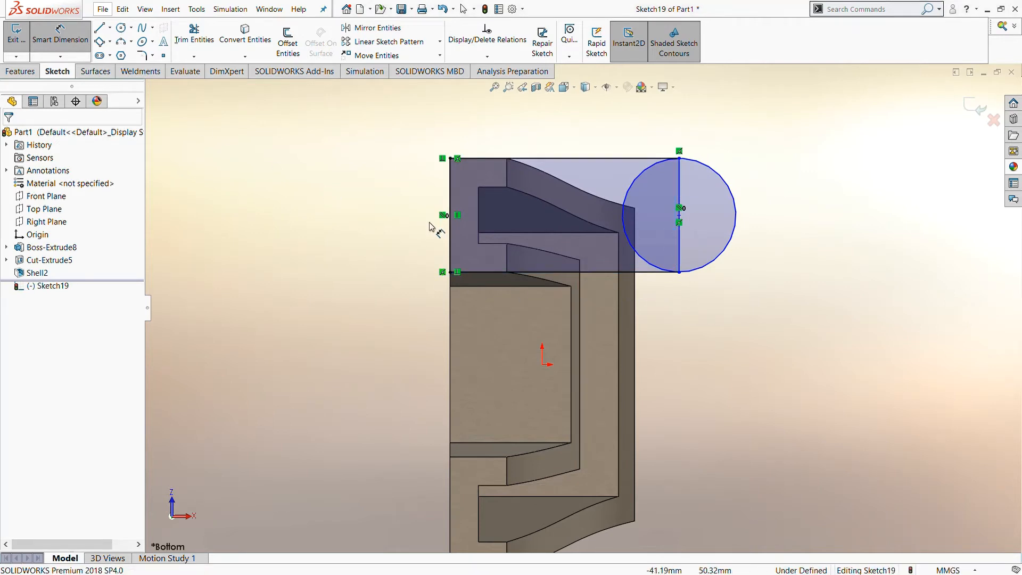
{"action": "left_click", "coordinate": [451, 235]}
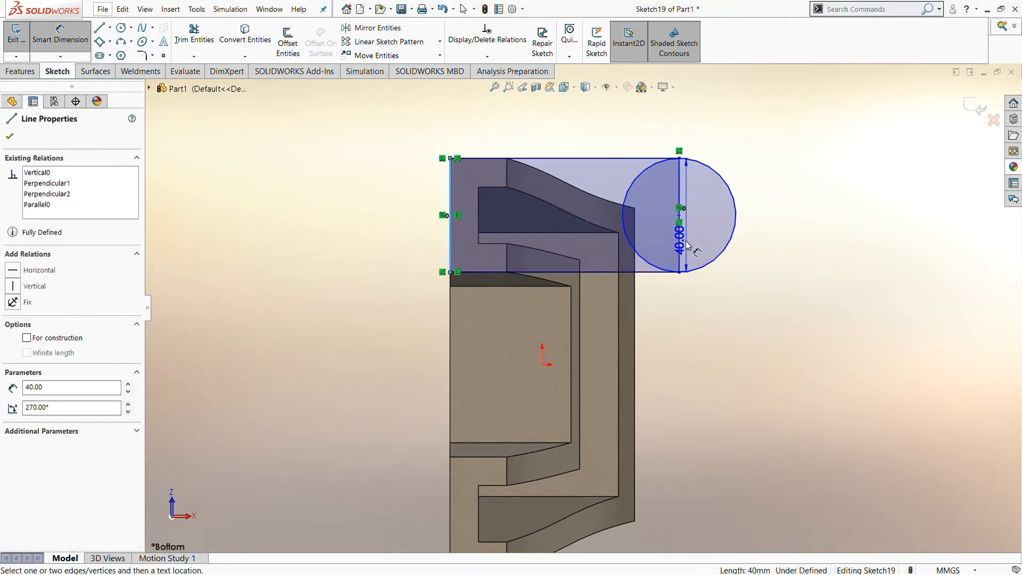
{"action": "left_click", "coordinate": [680, 241]}
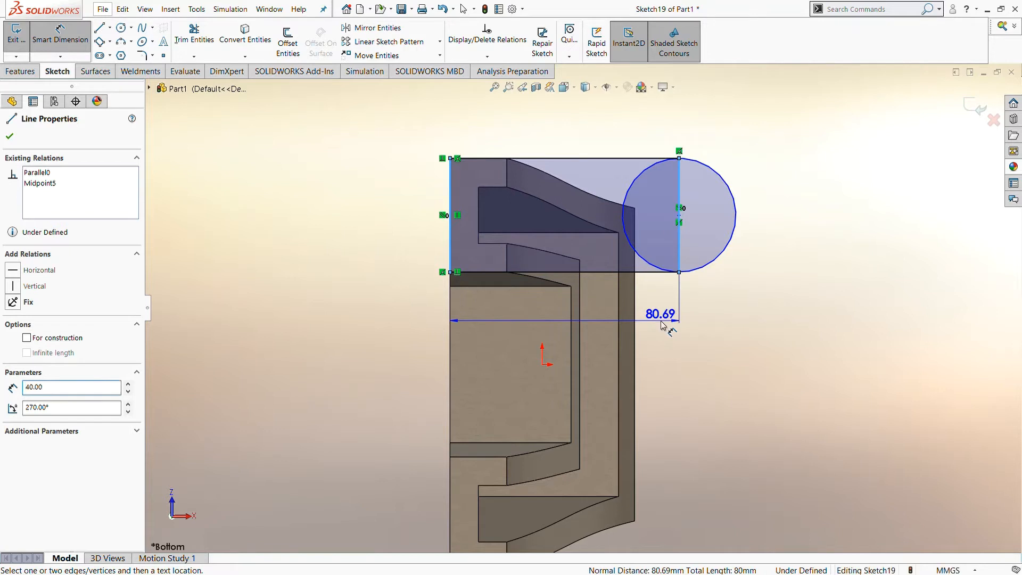
{"action": "left_click", "coordinate": [662, 324]}
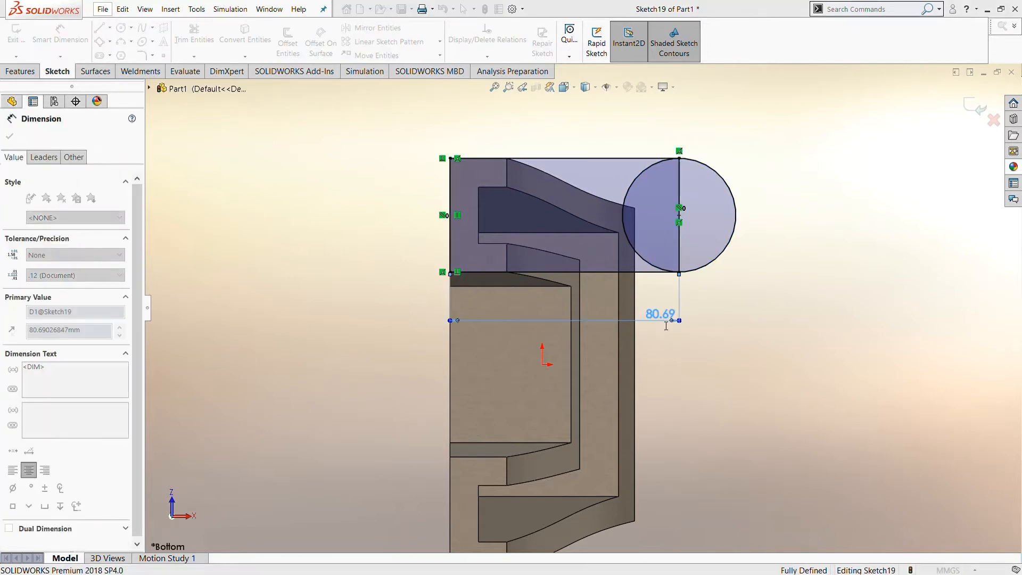
{"action": "type", "text": "80"}
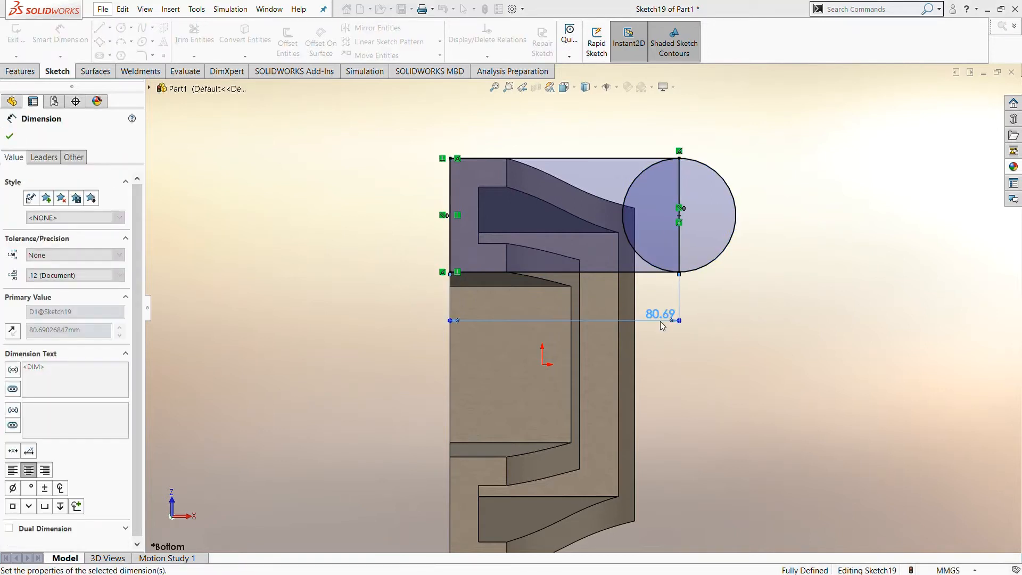
{"action": "key", "text": "Return"}
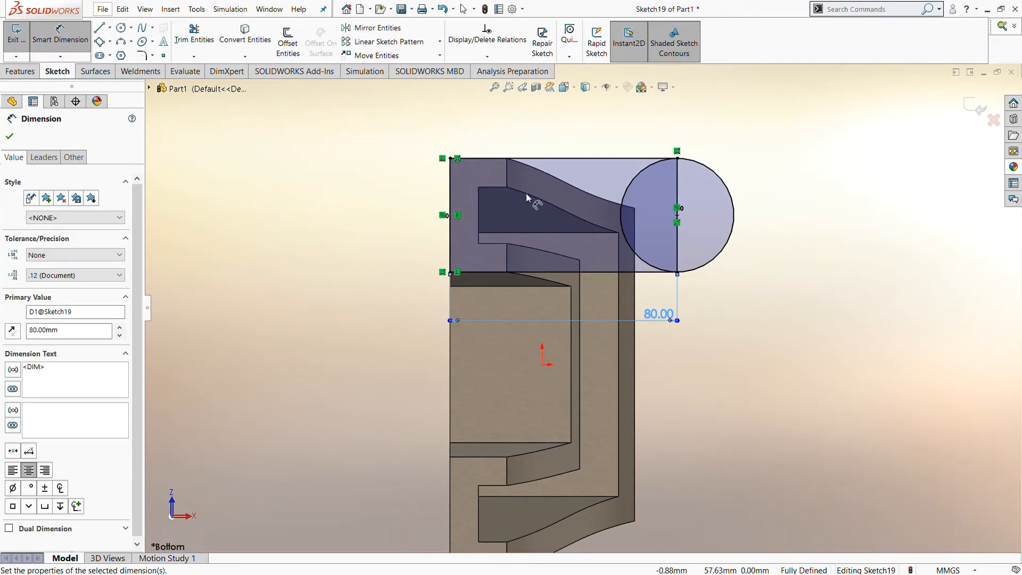
Trim the circle's inner half and the rectangle's short side inside it to leave a foot profile with a rounded end.
{"action": "left_click", "coordinate": [191, 47]}
{"action": "left_click", "coordinate": [621, 213]}
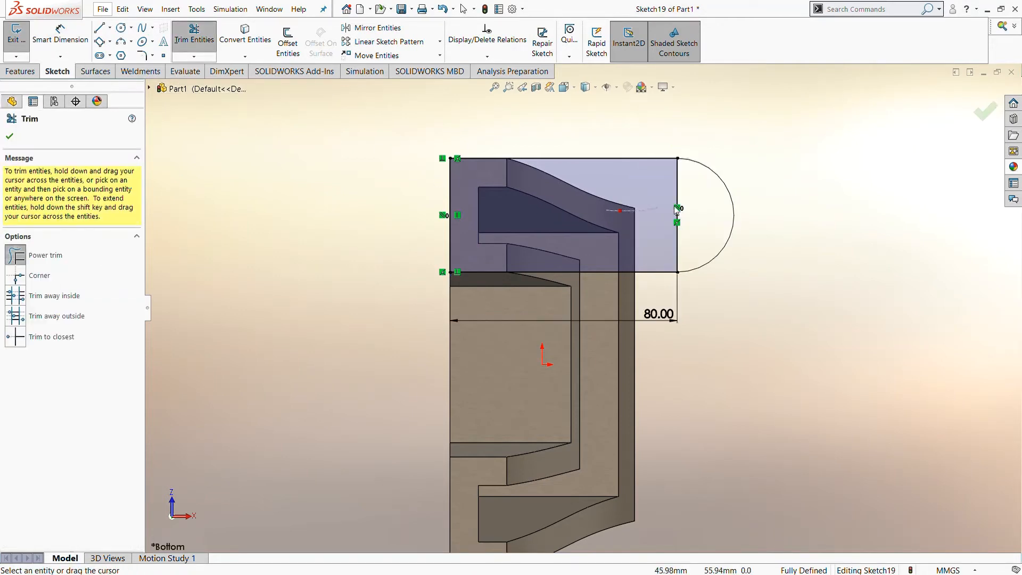
{"action": "left_click", "coordinate": [678, 213]}
Draw a circle concentric with the rounded end and set its diameter to 9 mm.
{"action": "left_click", "coordinate": [121, 27]}
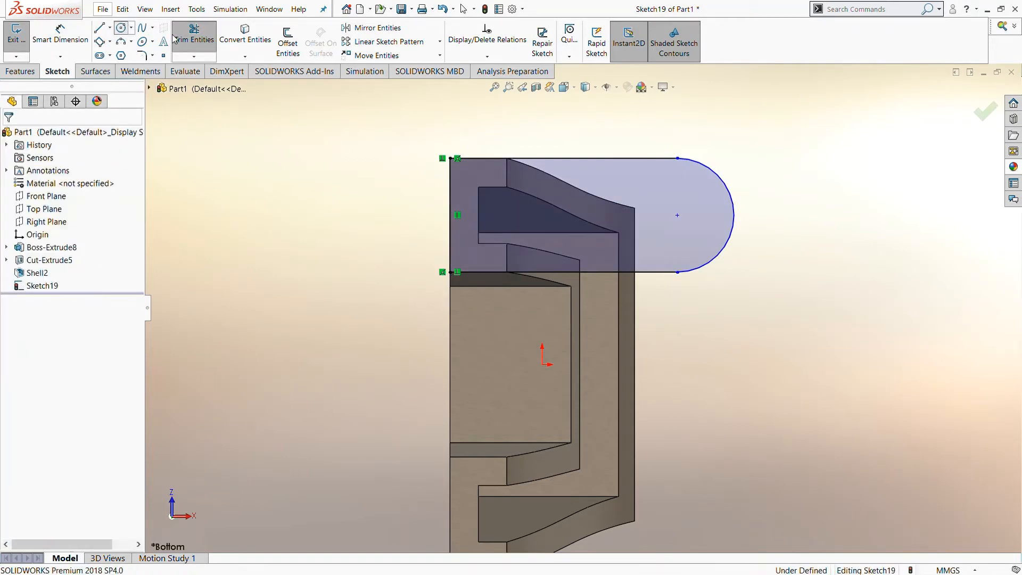
{"action": "left_click", "coordinate": [678, 215]}
{"action": "left_click", "coordinate": [692, 215]}
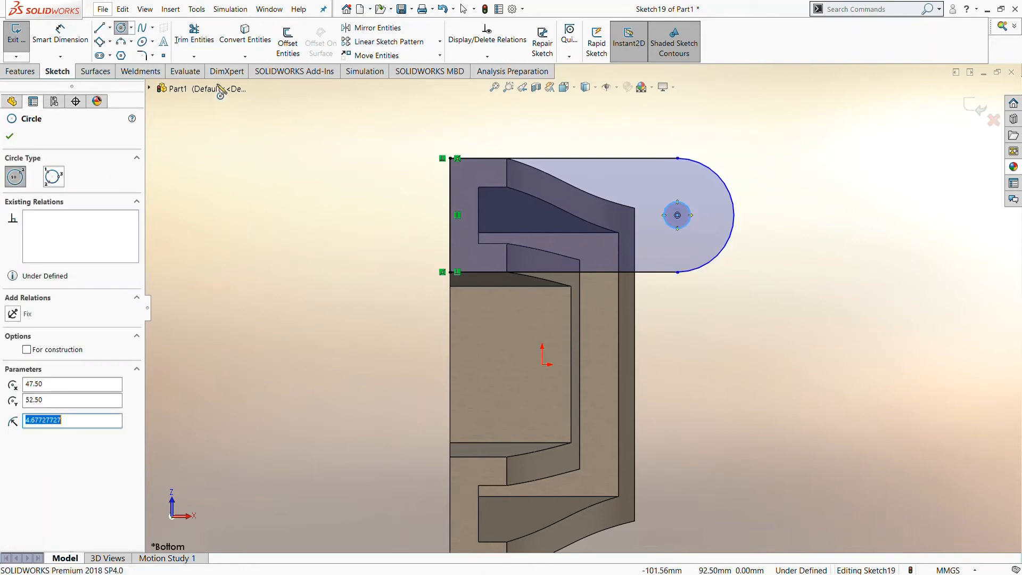
{"action": "left_click", "coordinate": [60, 41]}
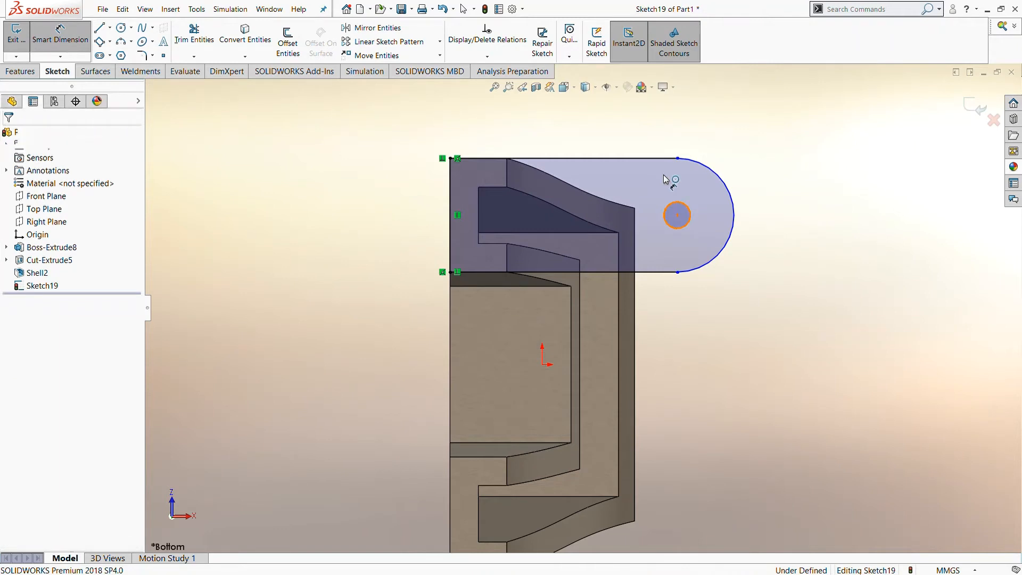
{"action": "left_click", "coordinate": [669, 178]}
{"action": "left_click", "coordinate": [766, 160]}
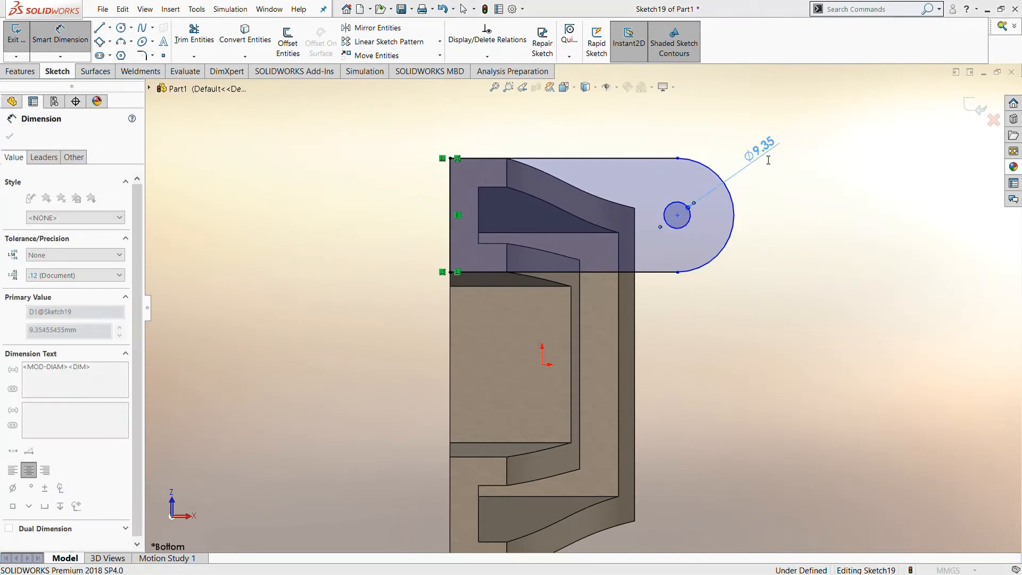
{"action": "type", "text": "9"}
{"action": "key", "text": "Return"}
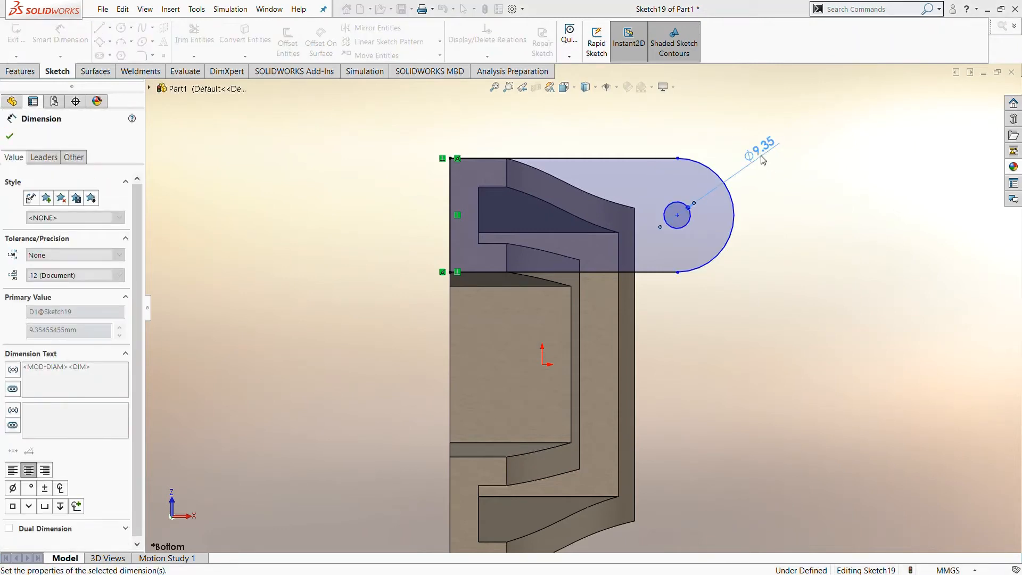
{"action": "key", "text": "Escape"}
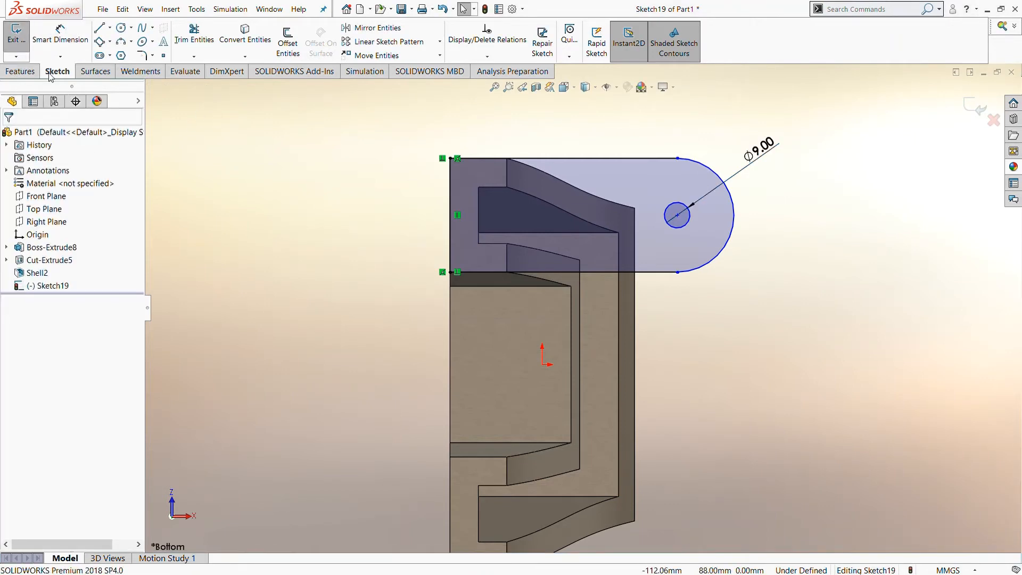
Extrude the foot profile 10 mm from the leg's bottom face, merged with the body.
{"action": "left_click", "coordinate": [22, 71]}
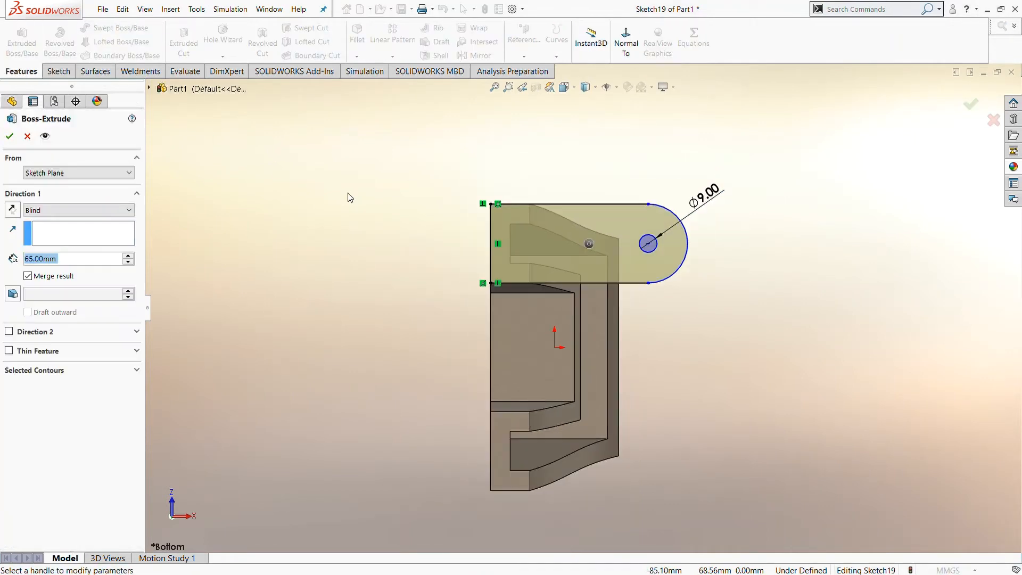
{"action": "left_click", "coordinate": [95, 259]}
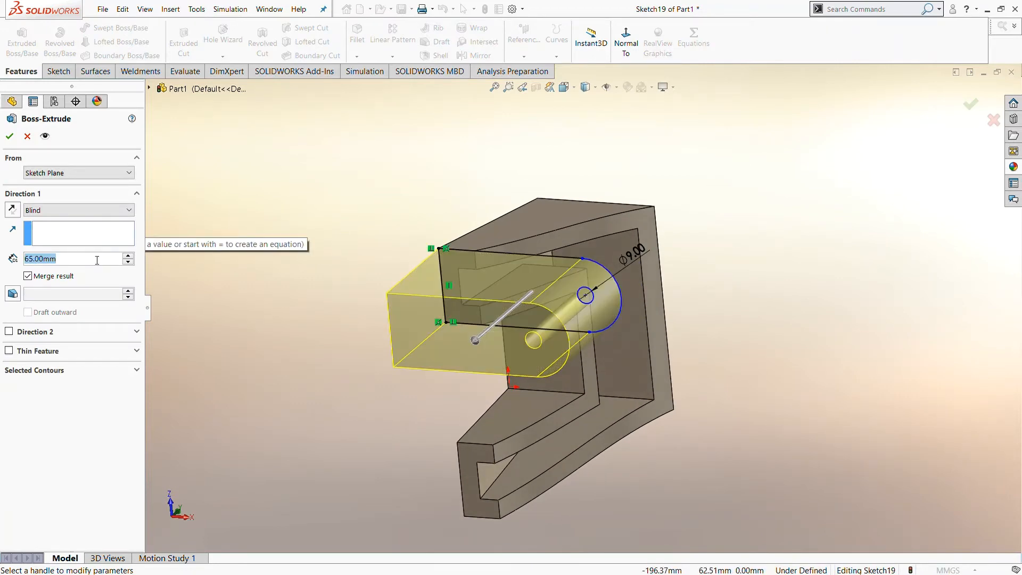
{"action": "type", "text": "10"}
{"action": "key", "text": "Return"}
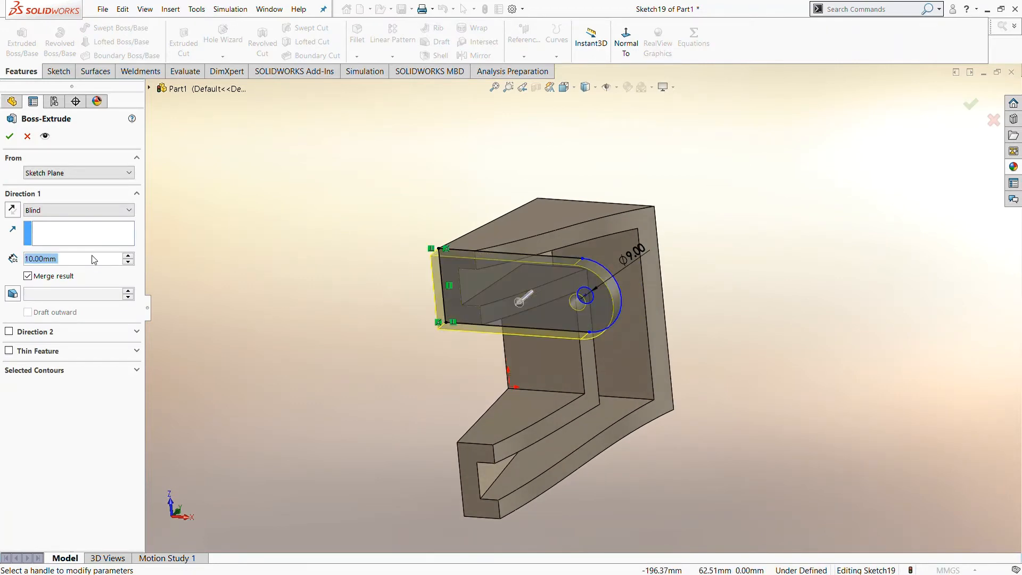
{"action": "left_click", "coordinate": [9, 136]}
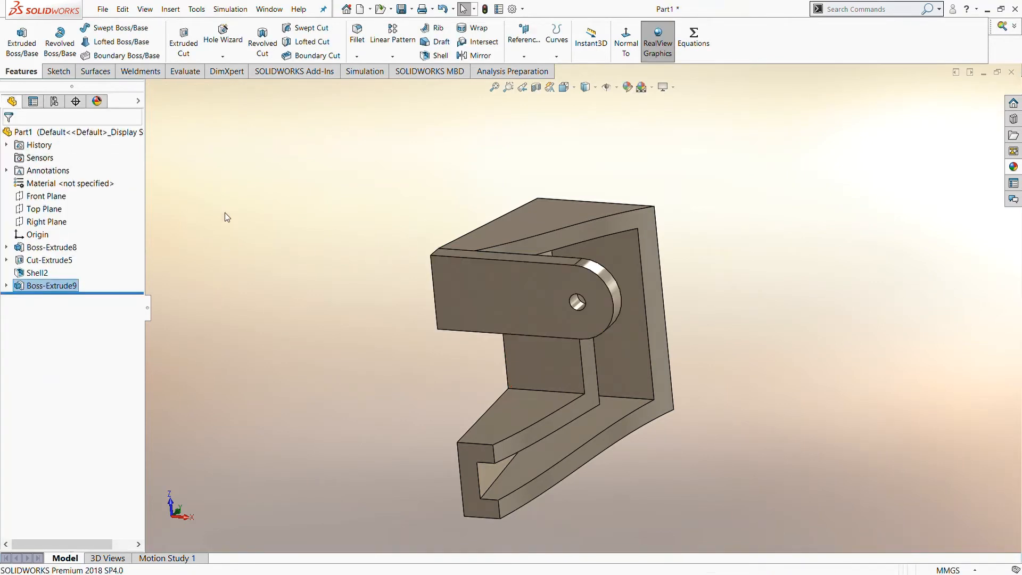
Mirror the extruded foot about the Front Plane onto the other leg.
{"action": "left_click", "coordinate": [475, 55]}
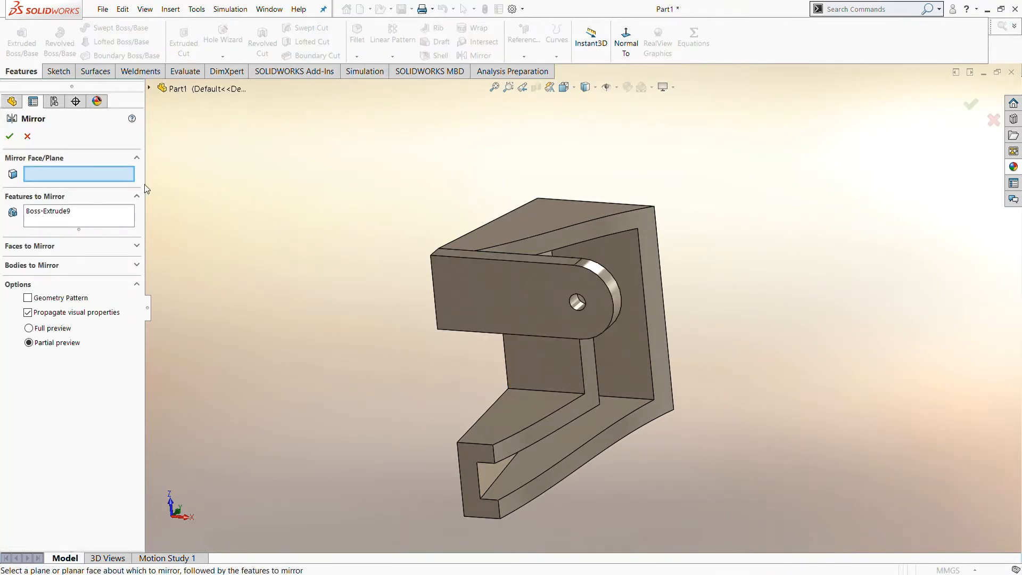
{"action": "double_click", "coordinate": [196, 91]}
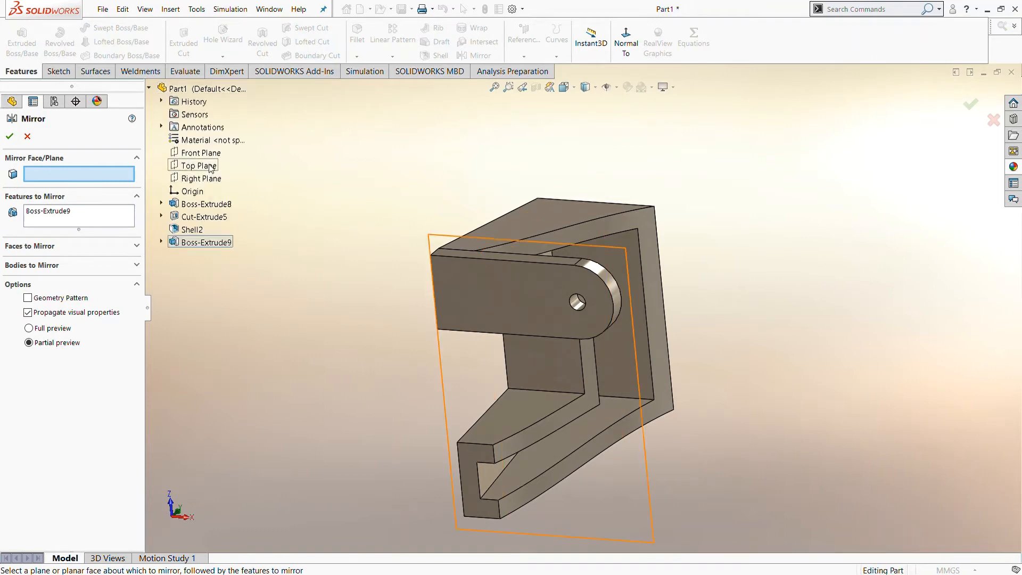
{"action": "left_click", "coordinate": [202, 153]}
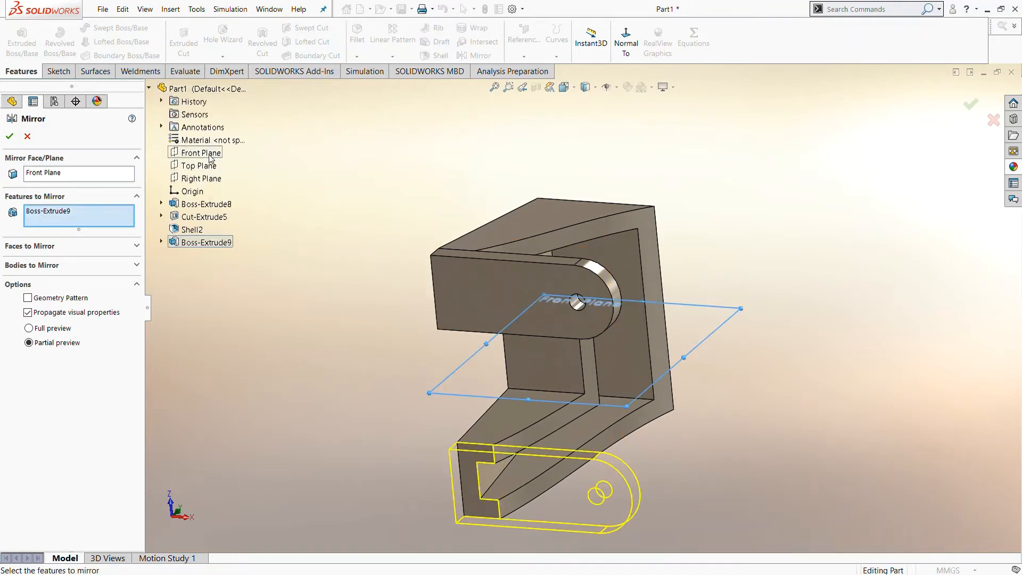
{"action": "left_click", "coordinate": [10, 137]}
{"action": "mouse_move", "coordinate": [373, 240]}
{"action": "middle_mouse_down"}
{"action": "mouse_move", "coordinate": [425, 208]}
{"action": "mouse_move", "coordinate": [317, 253]}
{"action": "mouse_move", "coordinate": [256, 156]}
{"action": "mouse_move", "coordinate": [358, 123]}
{"action": "mouse_move", "coordinate": [422, 216]}
{"action": "mouse_move", "coordinate": [372, 256]}
{"action": "middle_mouse_up"}
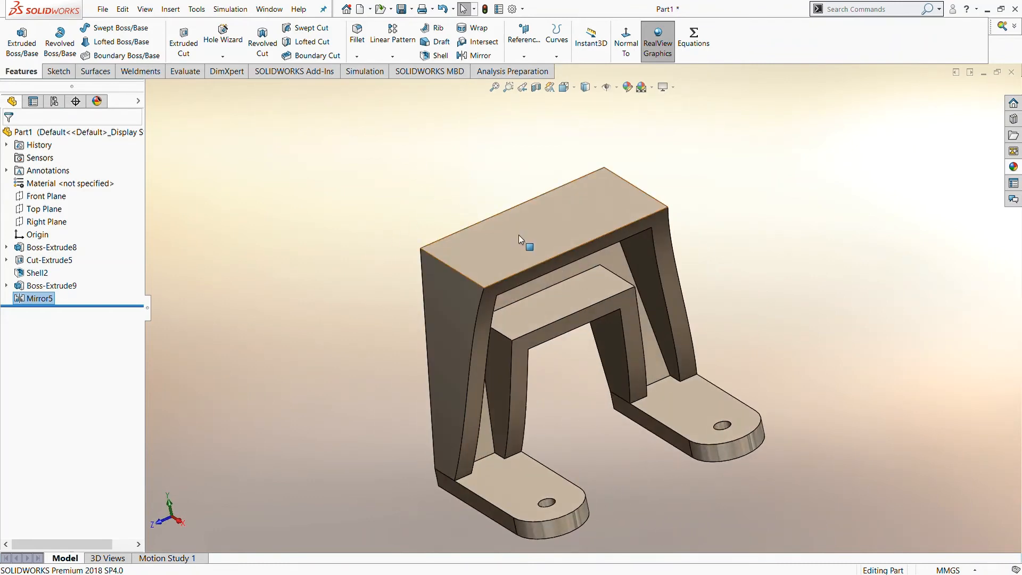
Start a sketch on the body's flat top face and view it straight on.
{"action": "left_click", "coordinate": [535, 246]}
{"action": "left_click", "coordinate": [566, 137]}
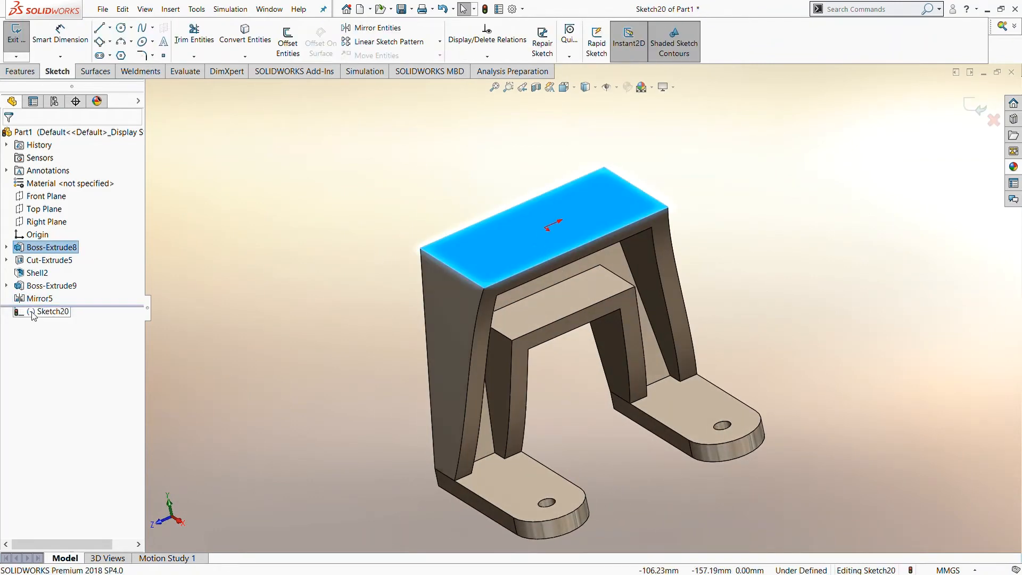
{"action": "left_click", "coordinate": [34, 312]}
{"action": "left_click", "coordinate": [57, 299]}
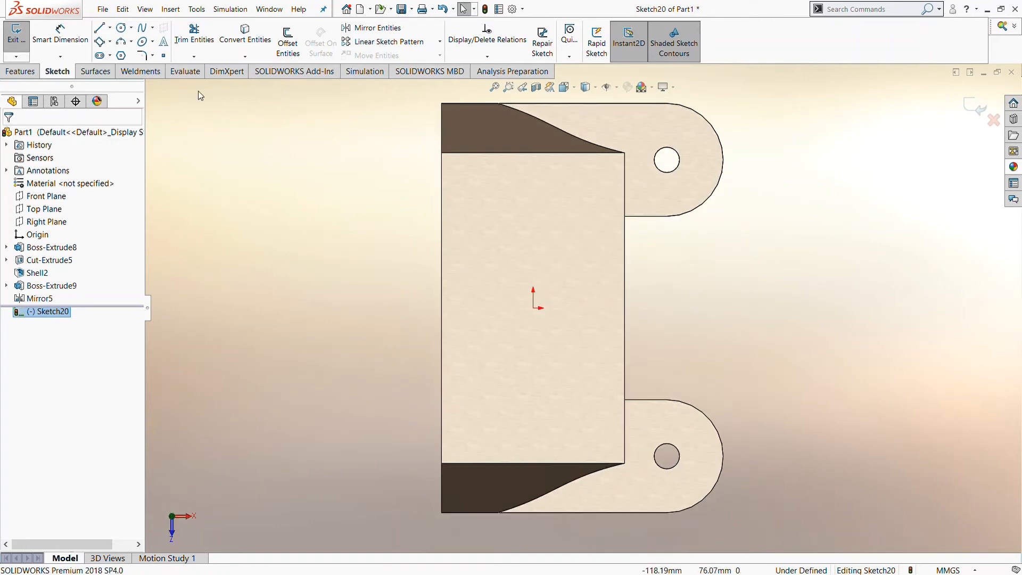
Draw a center rectangle about 45 mm by 39.5 mm, centred level with the origin and extending past the top face's edge on the foot side.
{"action": "left_click", "coordinate": [108, 67]}
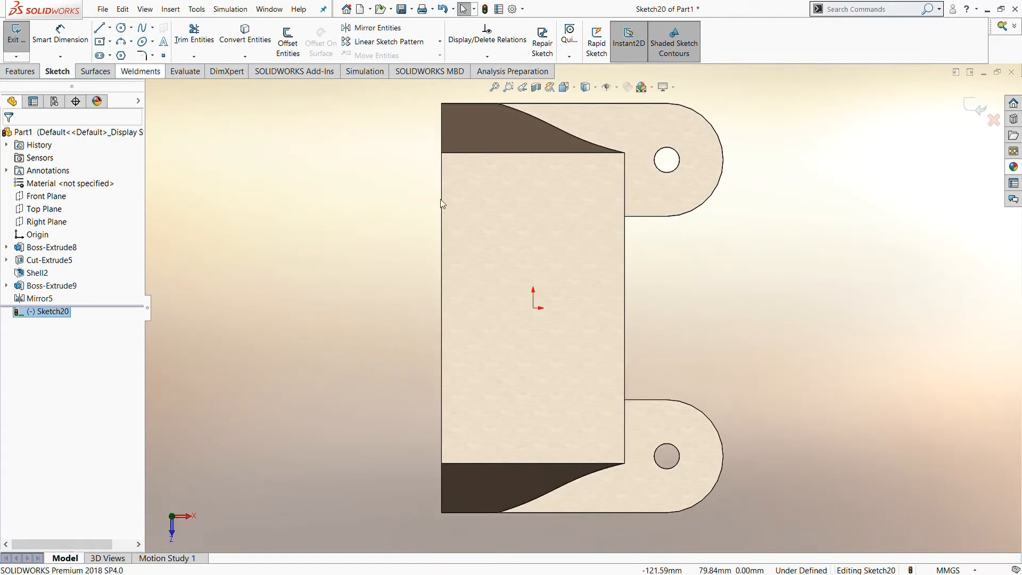
{"action": "left_click", "coordinate": [588, 308]}
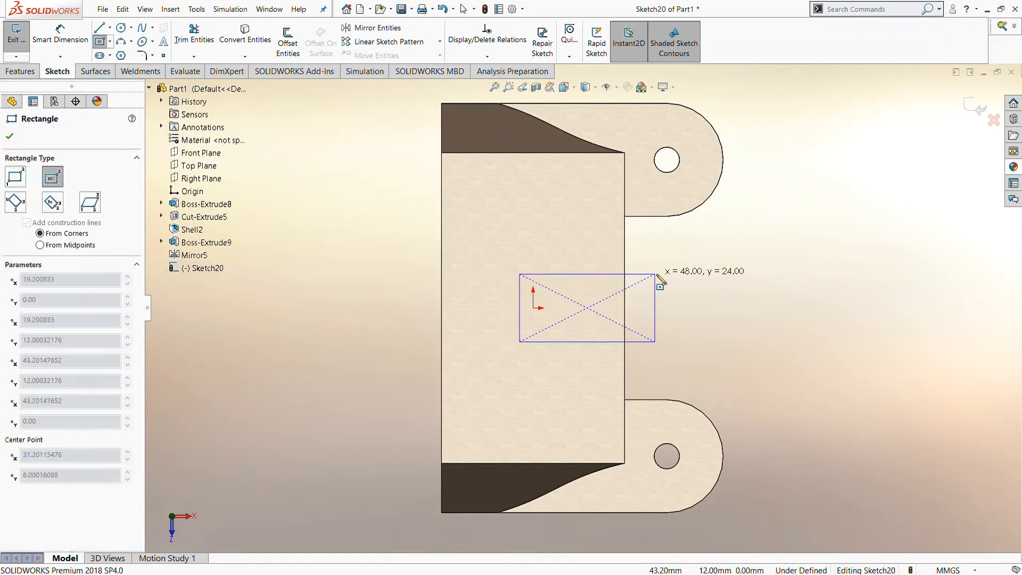
{"action": "left_click", "coordinate": [652, 253]}
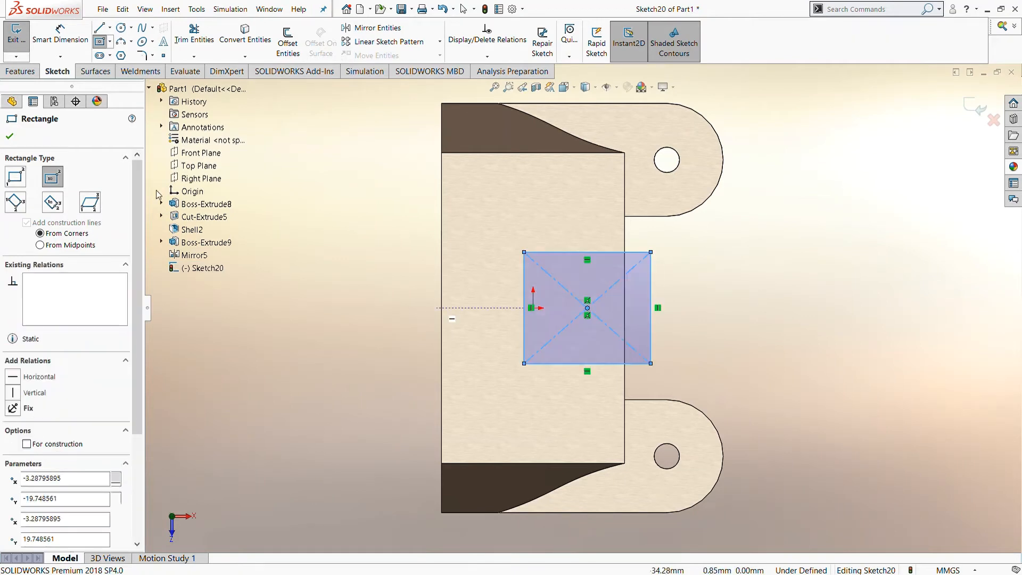
Dimension the rectangle's side parallel to the top face's long edge and set it to 40 mm.
{"action": "left_click", "coordinate": [38, 72]}
{"action": "left_click", "coordinate": [55, 71]}
{"action": "key", "text": "Escape"}
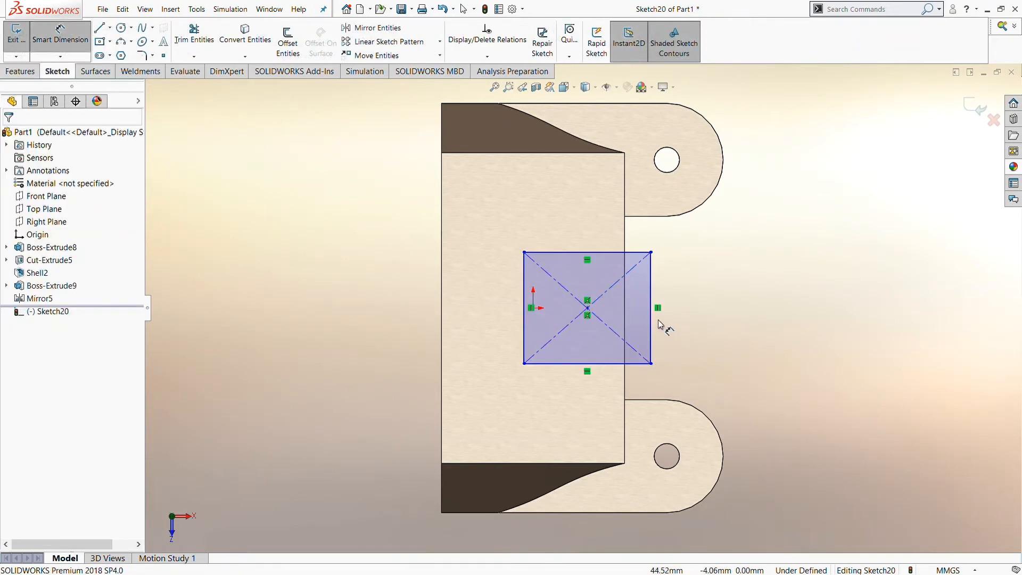
{"action": "left_click", "coordinate": [651, 315]}
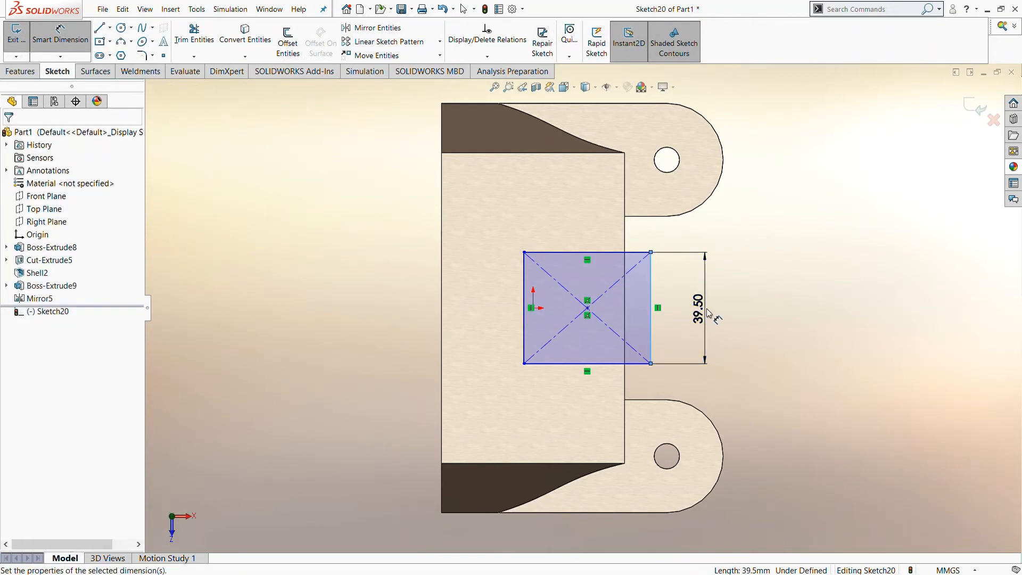
{"action": "left_click", "coordinate": [712, 314]}
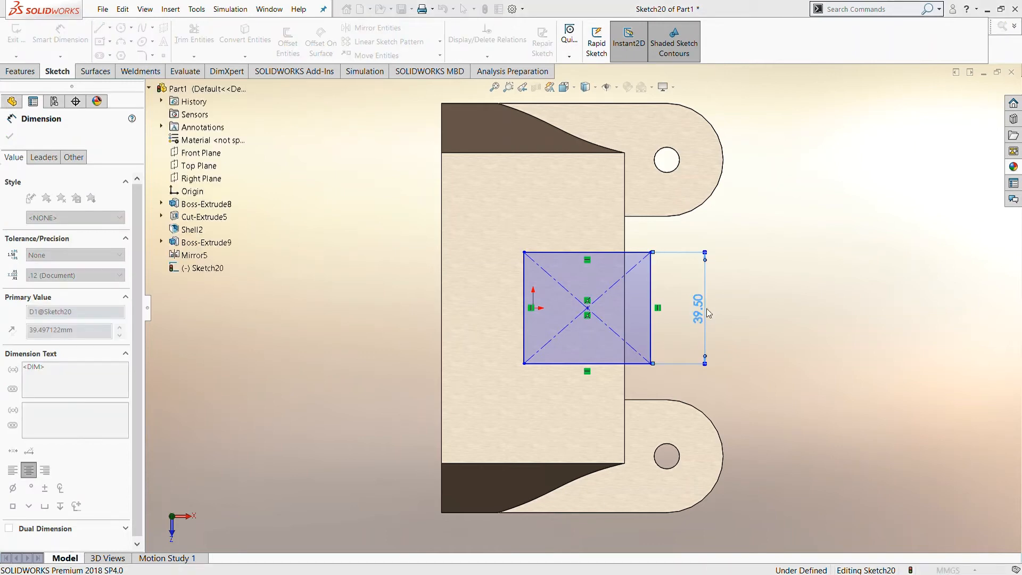
{"action": "type", "text": "40"}
{"action": "key", "text": "Return"}
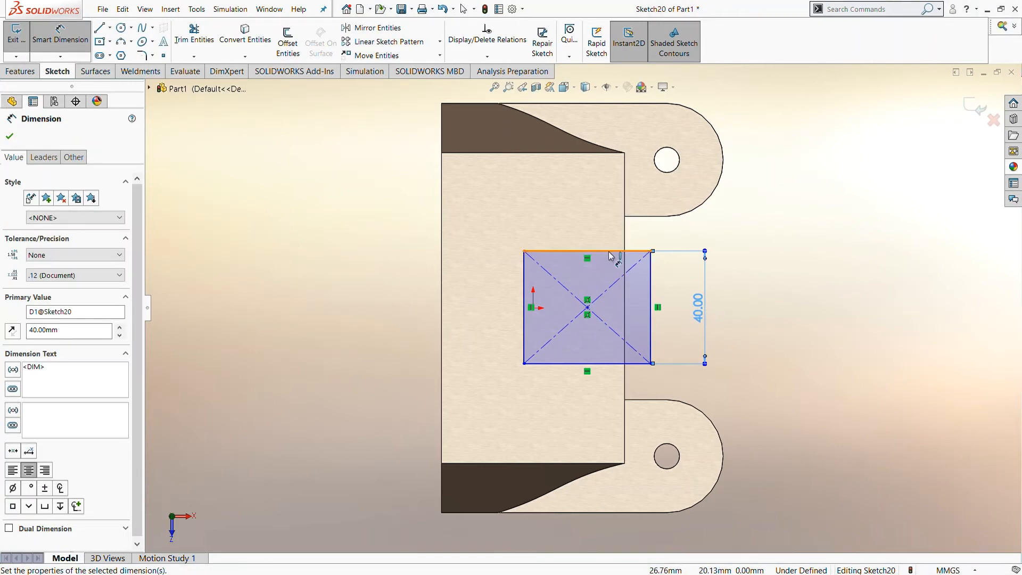
Dimension the distance from the rectangle's inner side to the top face's foot-side edge and set it to 20 mm.
{"action": "left_click", "coordinate": [612, 251]}
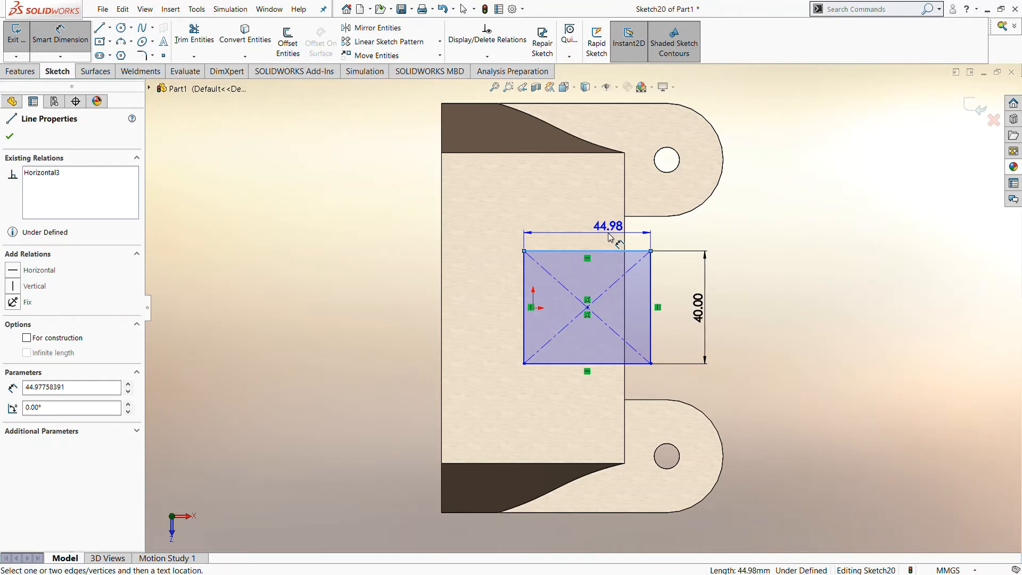
{"action": "key", "text": "Escape"}
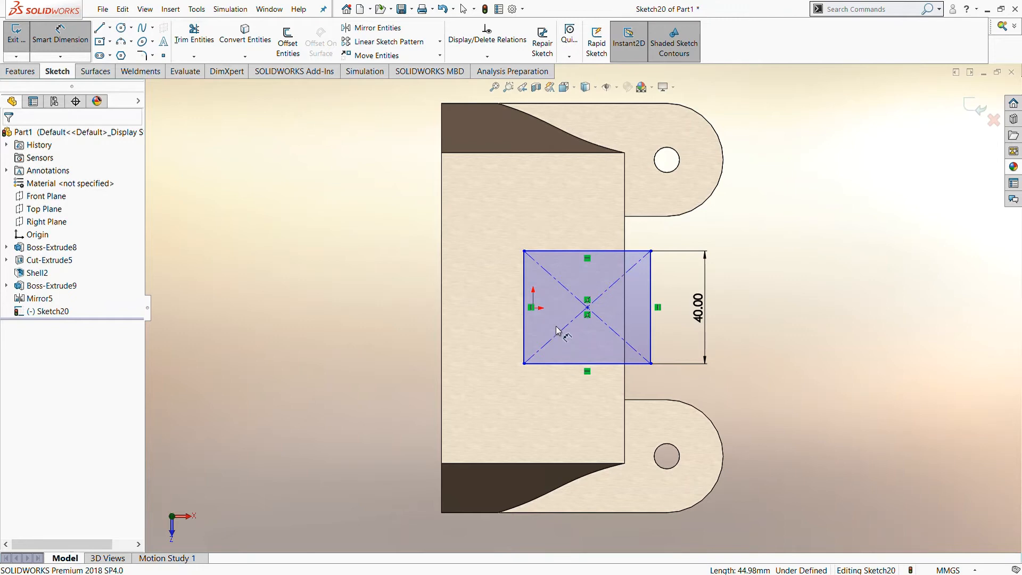
{"action": "left_click", "coordinate": [527, 307]}
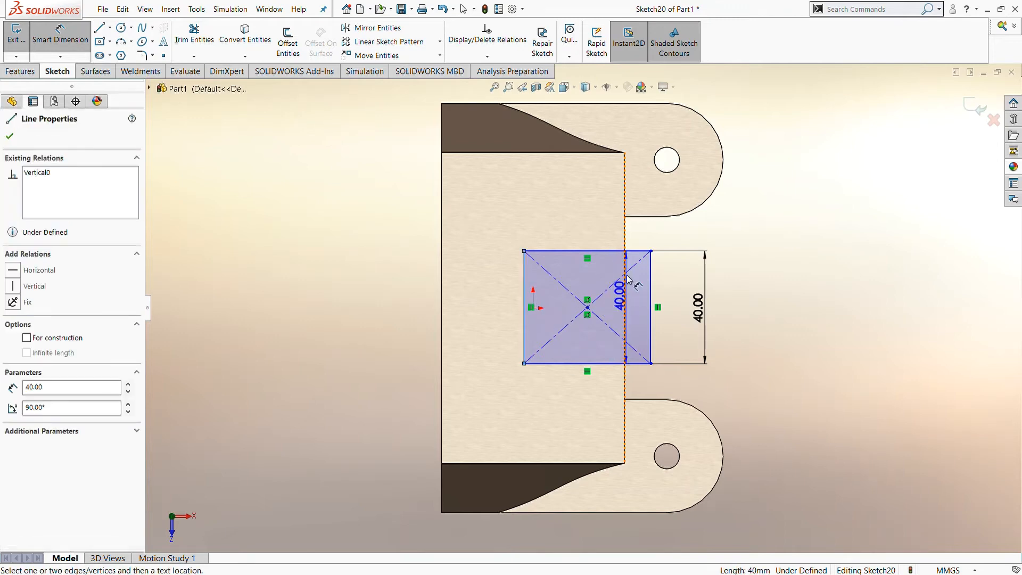
{"action": "left_click", "coordinate": [625, 223]}
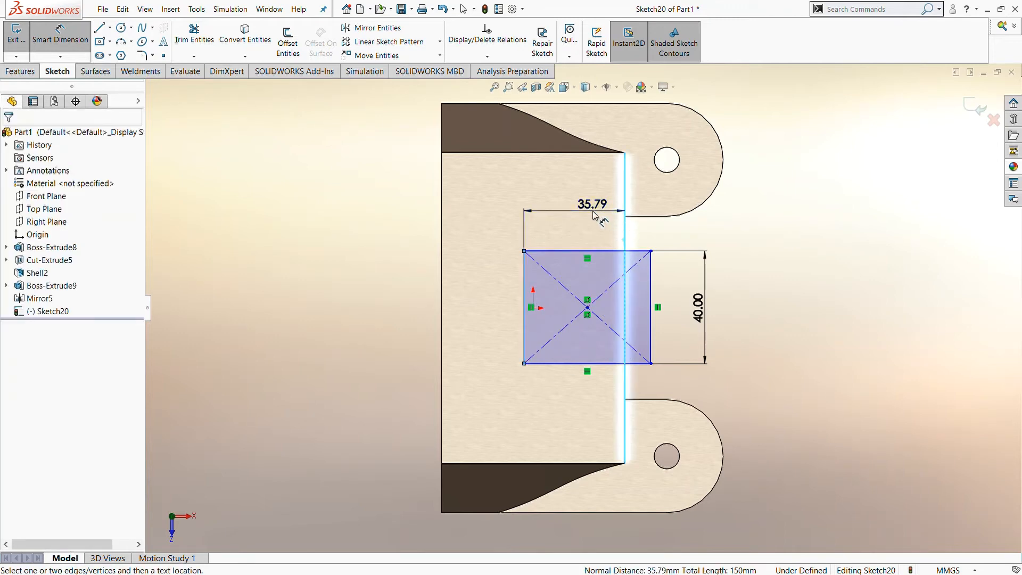
{"action": "left_click", "coordinate": [598, 216]}
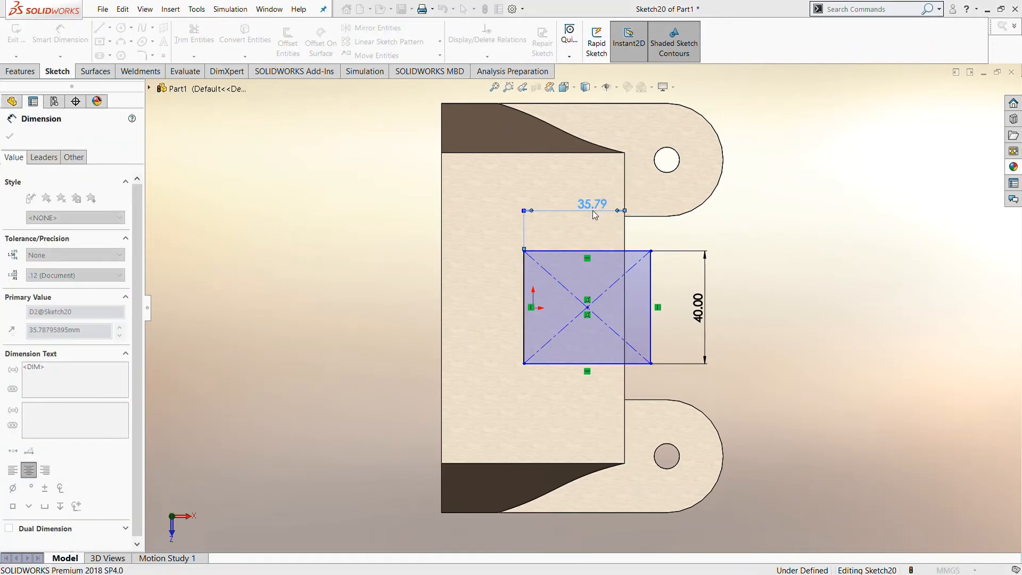
{"action": "type", "text": "20"}
{"action": "key", "text": "Return"}
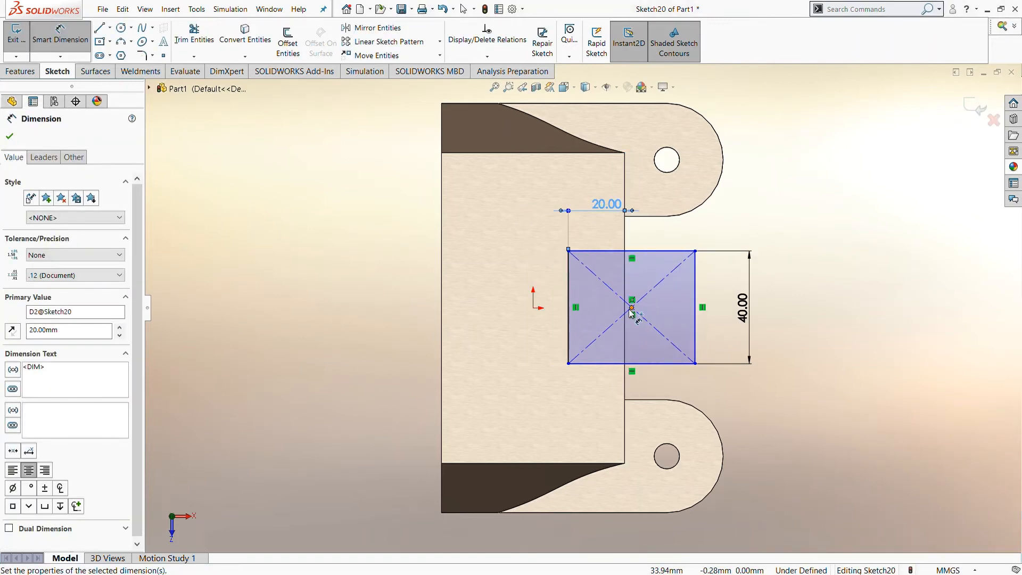
{"action": "key", "text": "Escape"}
Add a horizontal relation between the rectangle's centre point and the origin.
{"action": "scroll", "coordinate": [632, 308], "scroll_direction": "down", "scroll_amount": 1}
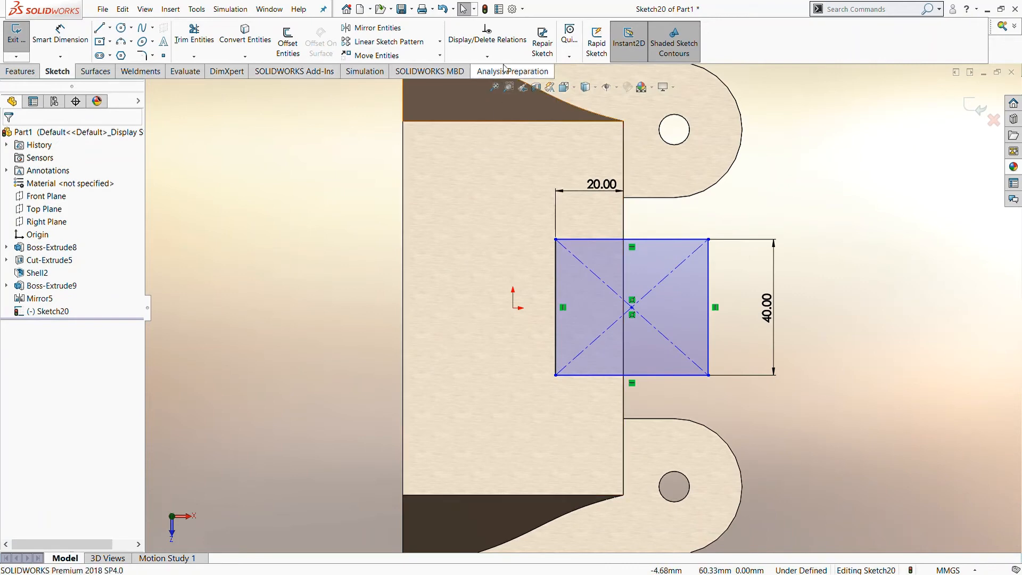
{"action": "left_click", "coordinate": [487, 56]}
{"action": "left_click", "coordinate": [490, 86]}
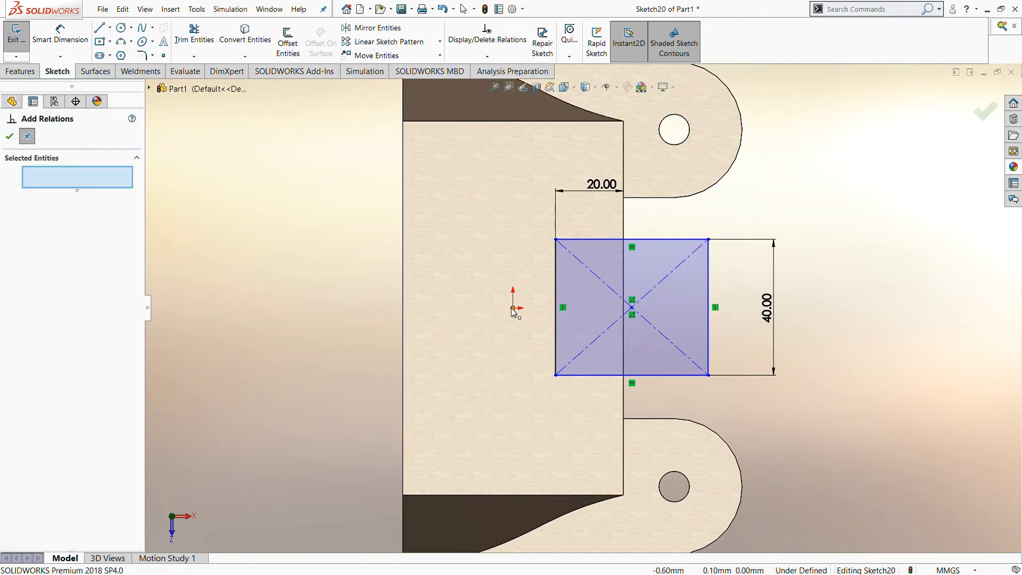
{"action": "left_click", "coordinate": [632, 307]}
{"action": "left_click", "coordinate": [512, 307]}
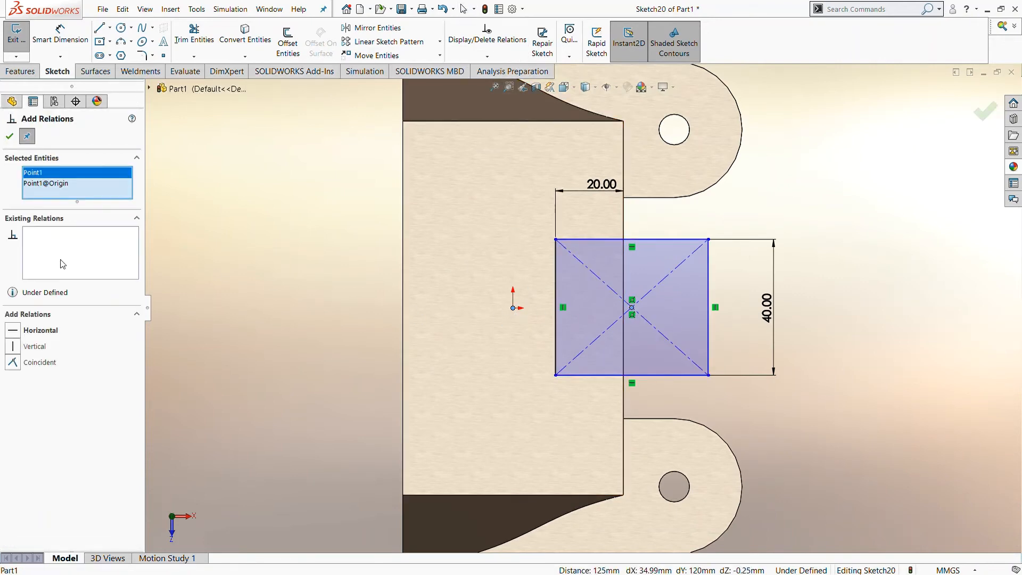
{"action": "left_click", "coordinate": [14, 330]}
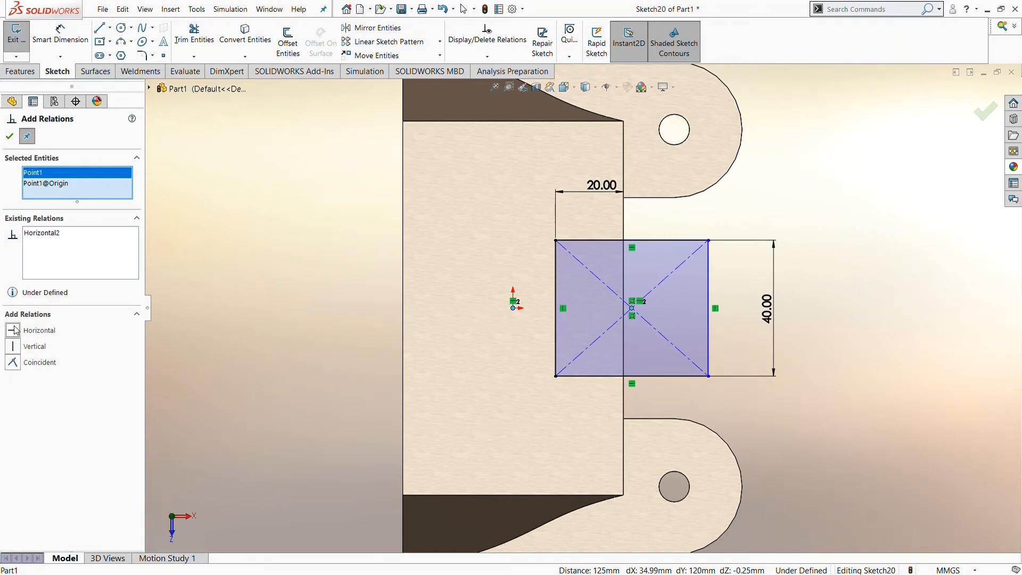
{"action": "left_click", "coordinate": [13, 137]}
Sketch a circle about 23 mm in diameter on the top face, near the corner away from the feet's rounded ends.
{"action": "left_click", "coordinate": [121, 28]}
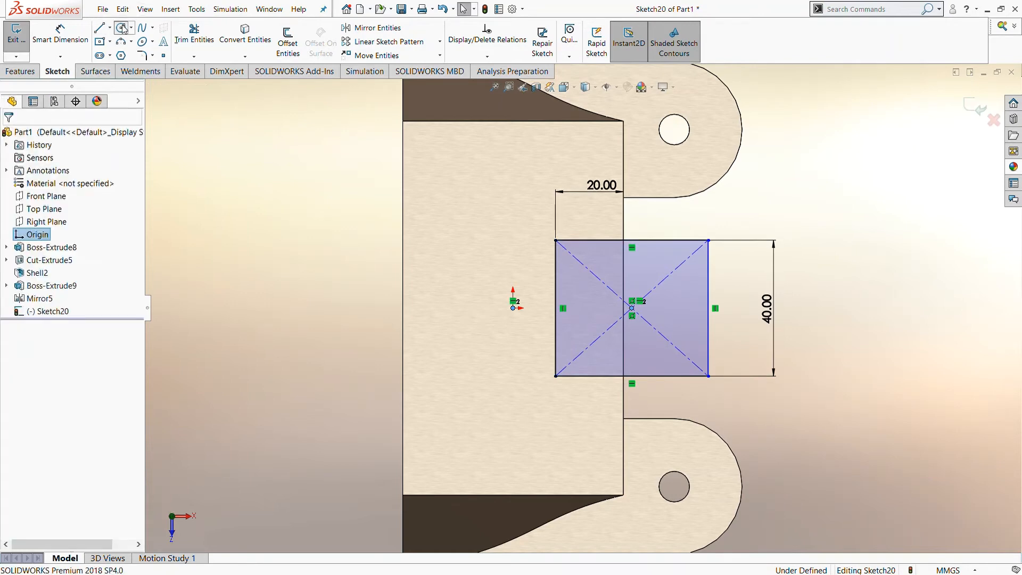
{"action": "left_click", "coordinate": [461, 180]}
{"action": "left_click", "coordinate": [434, 207]}
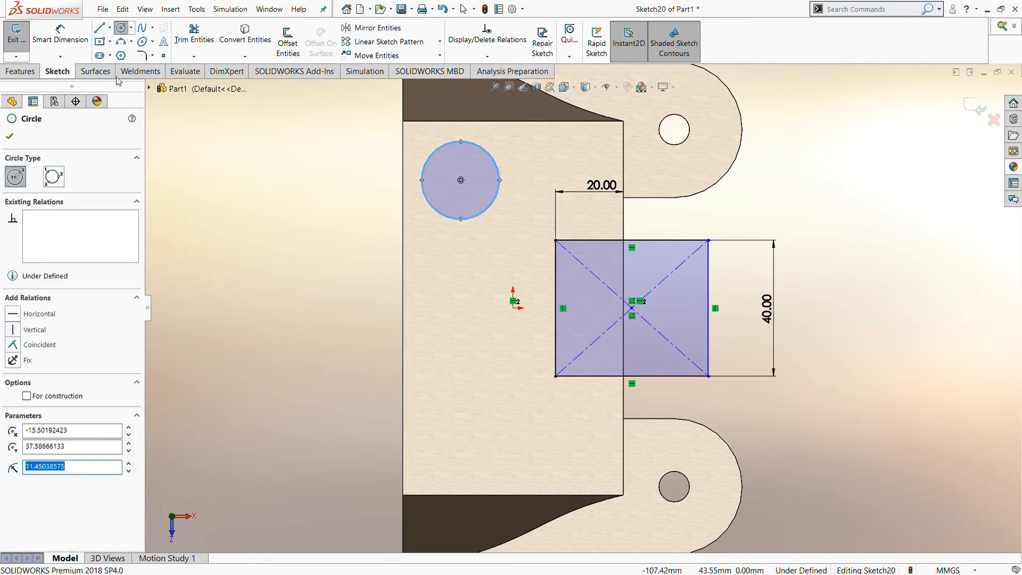
Dimension the circle's centre from the top face's long edge opposite the rectangle and set the distance to 25 mm.
{"action": "left_click", "coordinate": [70, 41]}
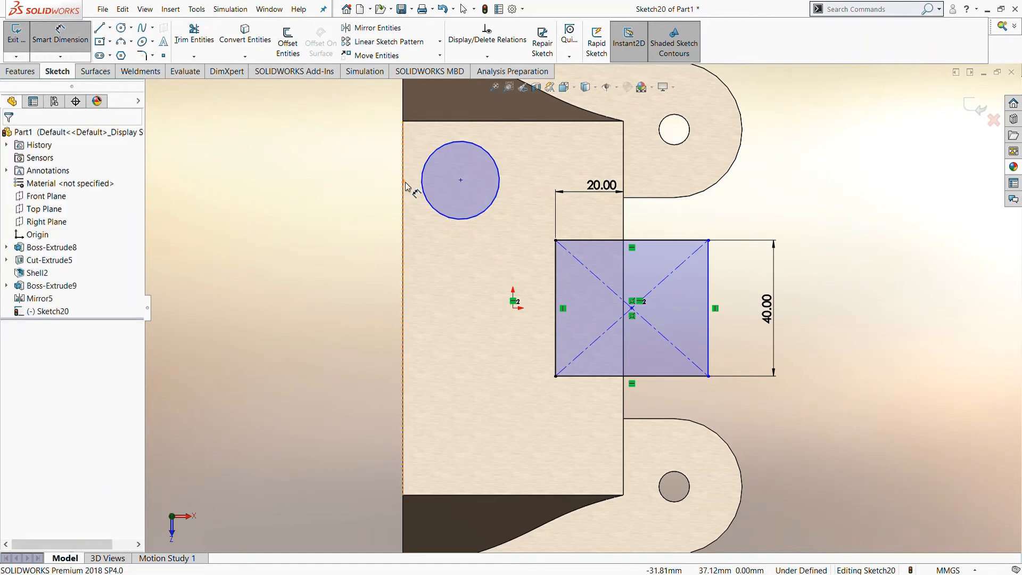
{"action": "left_click", "coordinate": [462, 180]}
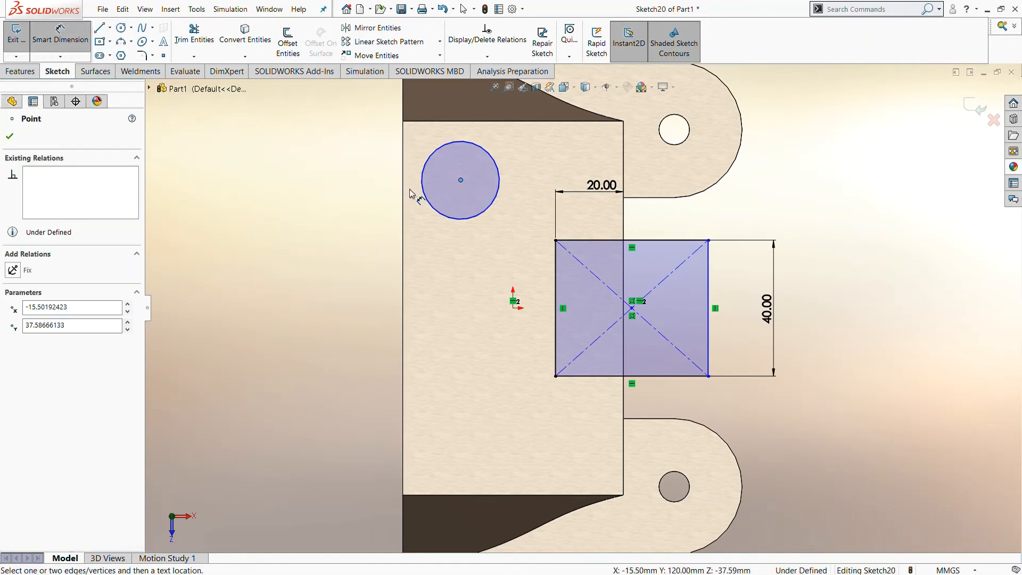
{"action": "left_click", "coordinate": [405, 194]}
{"action": "left_click", "coordinate": [447, 285]}
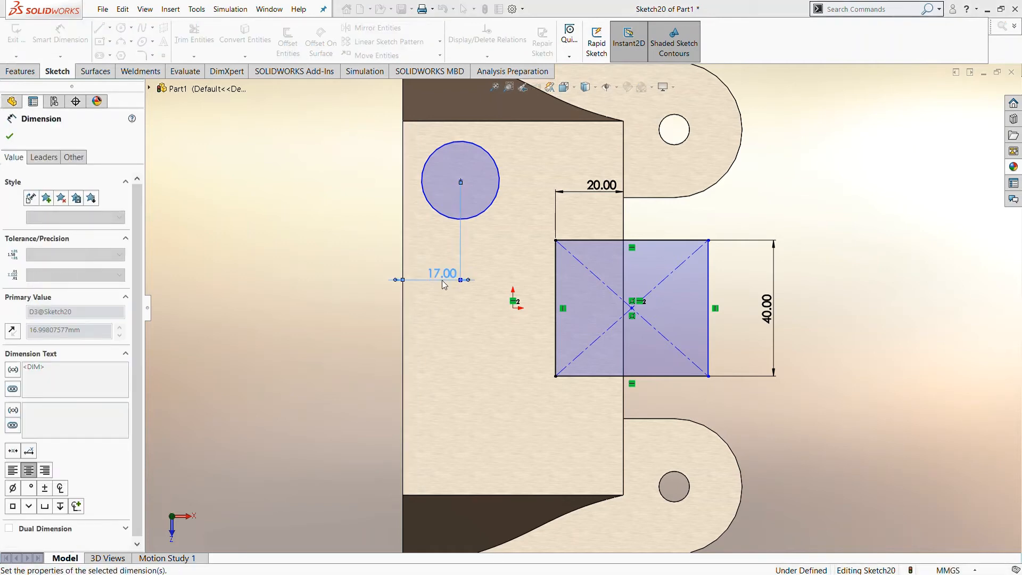
{"action": "type", "text": "25"}
{"action": "key", "text": "Return"}
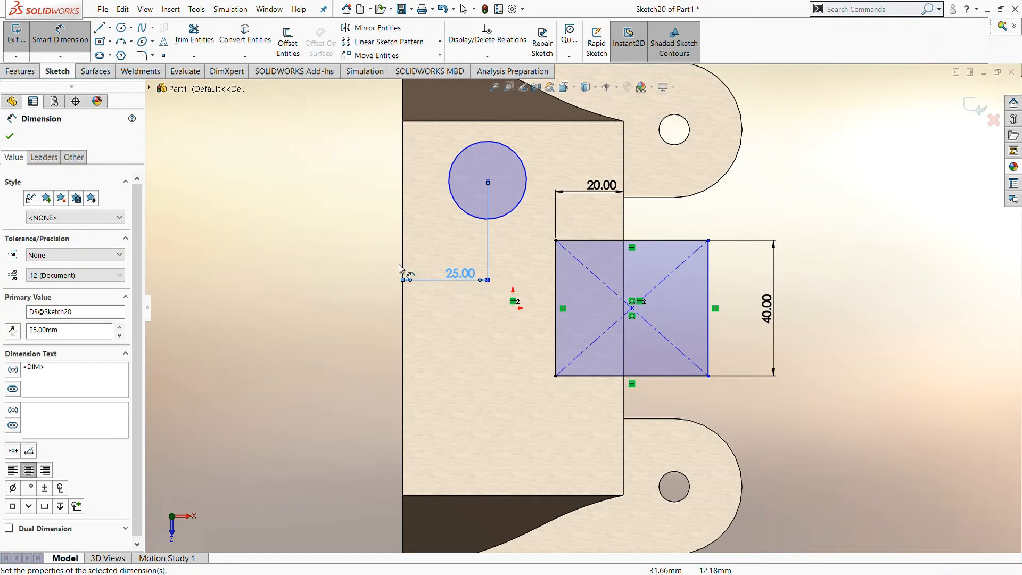
Dimension the circle's centre from the origin along the face's long direction and set the distance to 20 mm.
{"action": "left_click", "coordinate": [487, 182]}
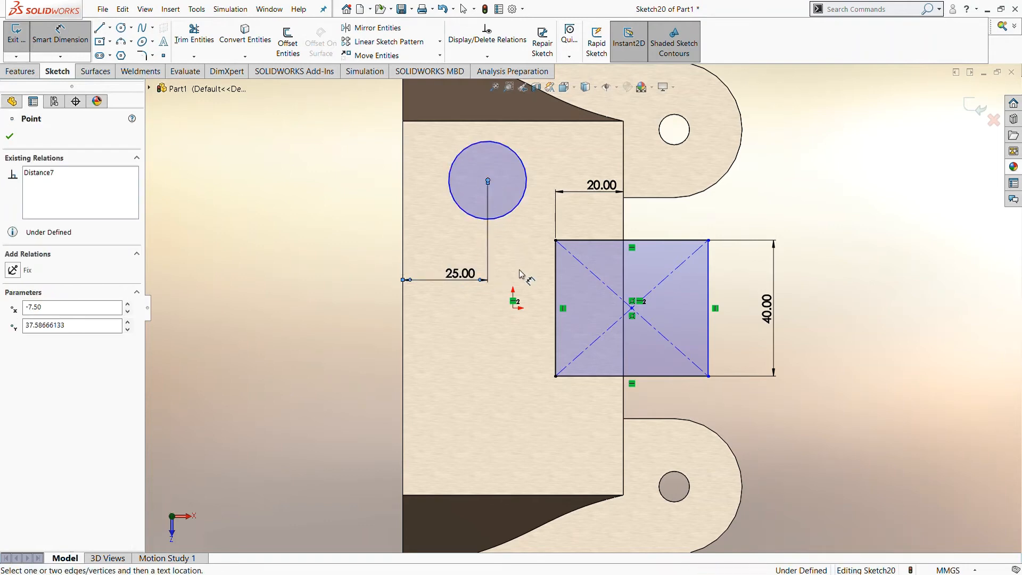
{"action": "left_click", "coordinate": [514, 308]}
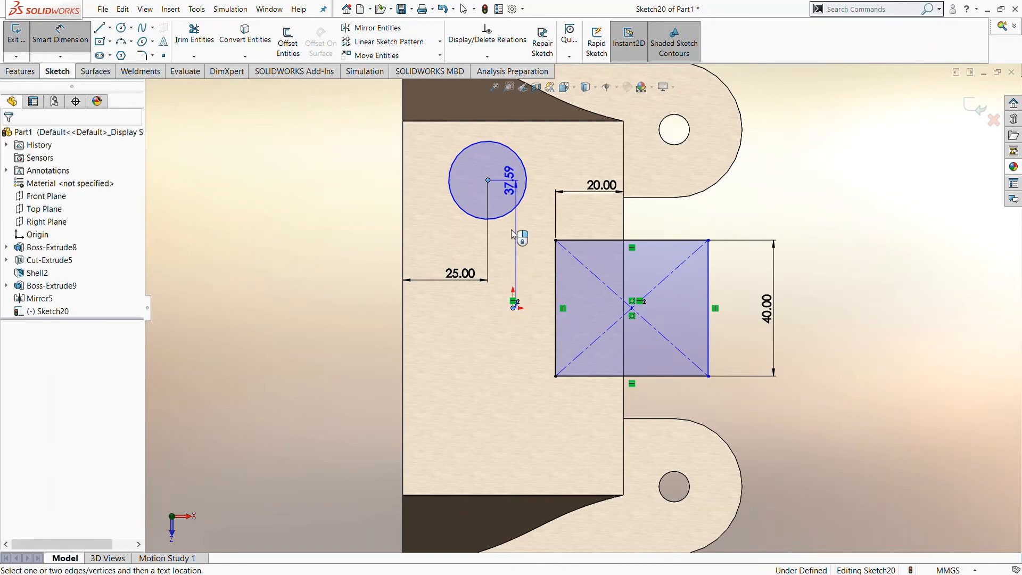
{"action": "left_click", "coordinate": [535, 203]}
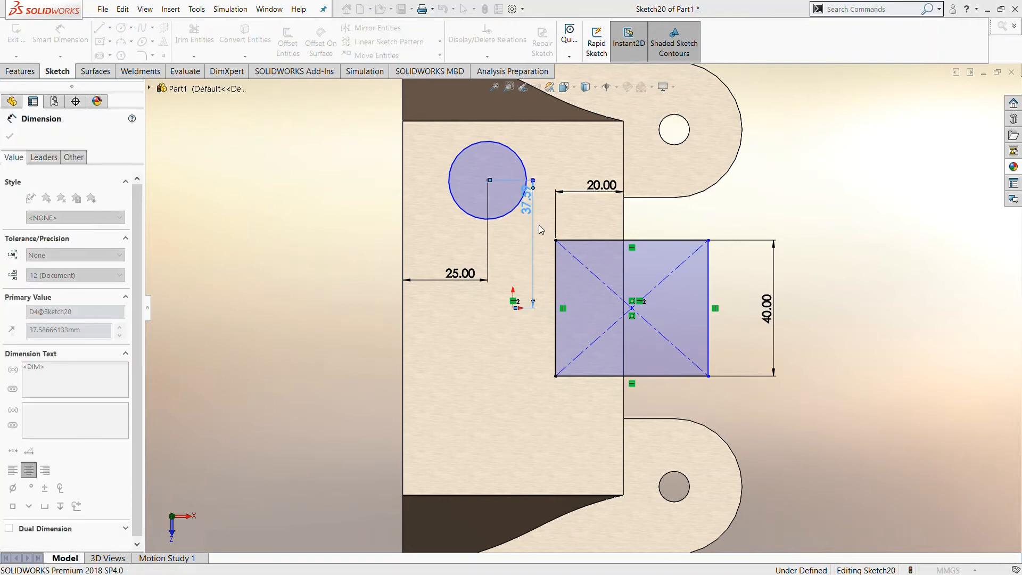
{"action": "type", "text": "20"}
{"action": "key", "text": "Return"}
Dimension the circle's diameter and set it to 10 mm.
{"action": "scroll", "coordinate": [513, 259], "scroll_direction": "up", "scroll_amount": 1}
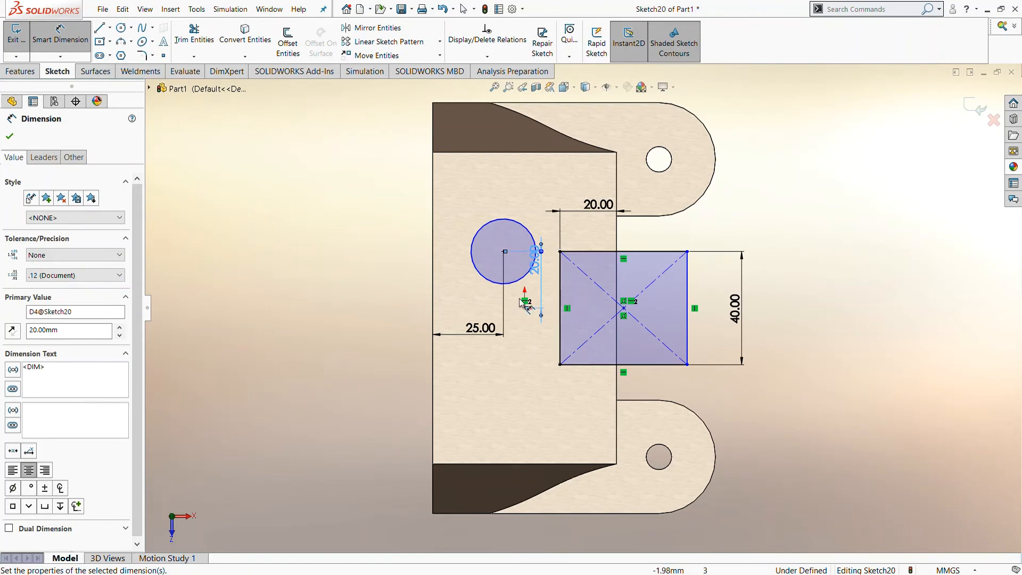
{"action": "left_click", "coordinate": [494, 228]}
{"action": "left_click", "coordinate": [394, 210]}
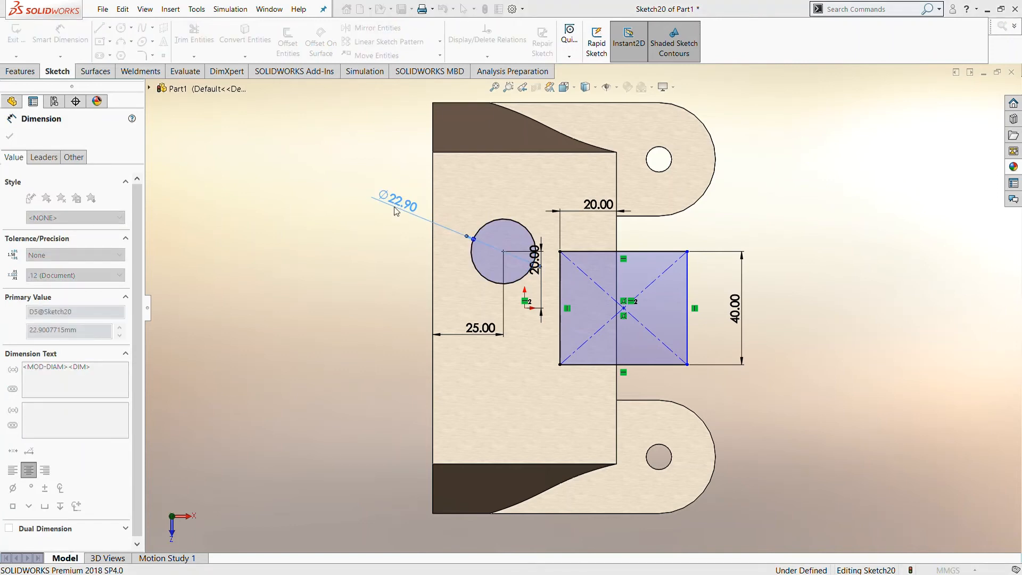
{"action": "type", "text": "10"}
{"action": "key", "text": "Return"}
Mirror the 10 mm circle about the Front Plane within the sketch.
{"action": "scroll", "coordinate": [541, 285], "scroll_direction": "up", "scroll_amount": 1}
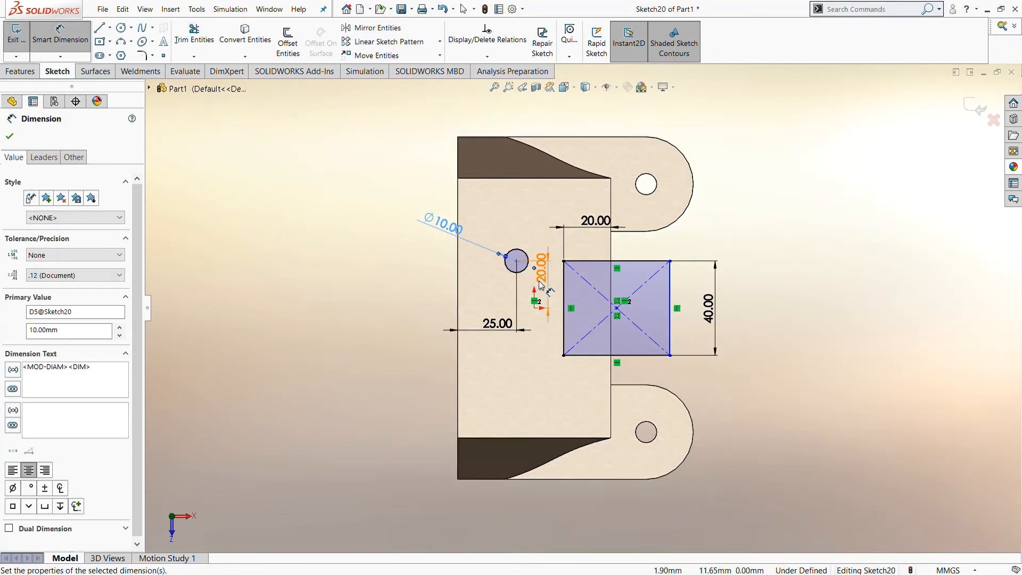
{"action": "left_click", "coordinate": [375, 28]}
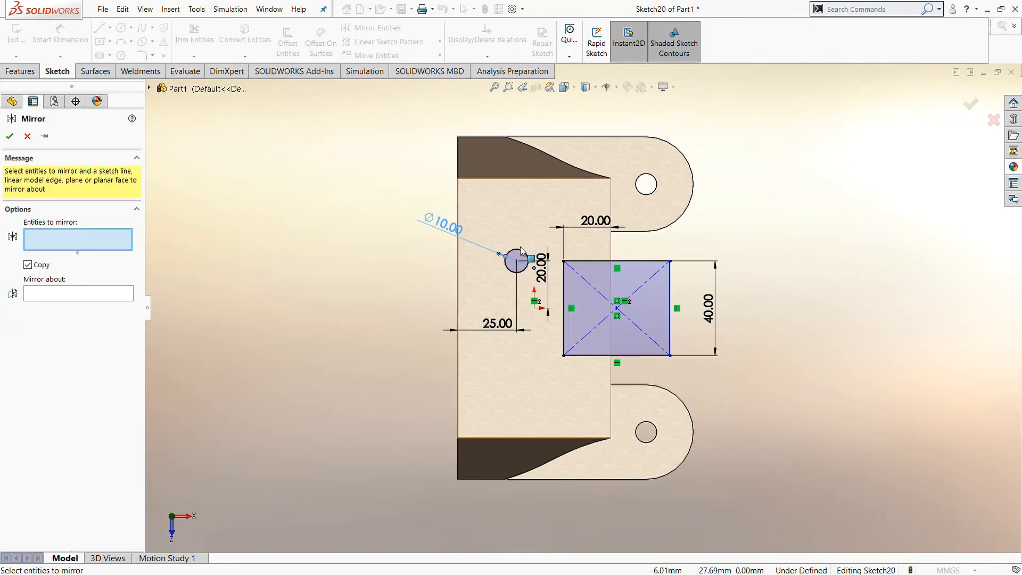
{"action": "left_click", "coordinate": [506, 257]}
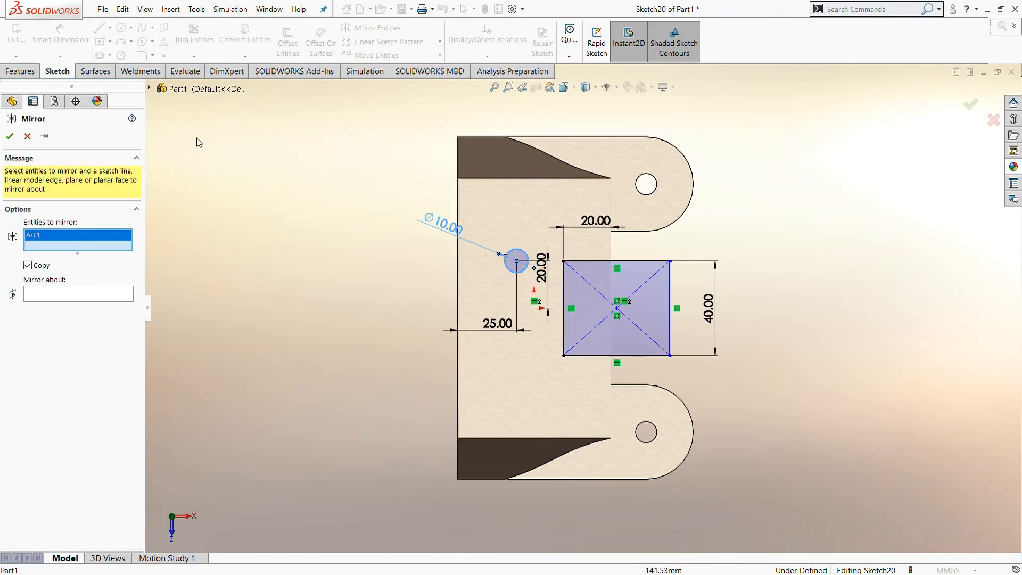
{"action": "left_click", "coordinate": [205, 89]}
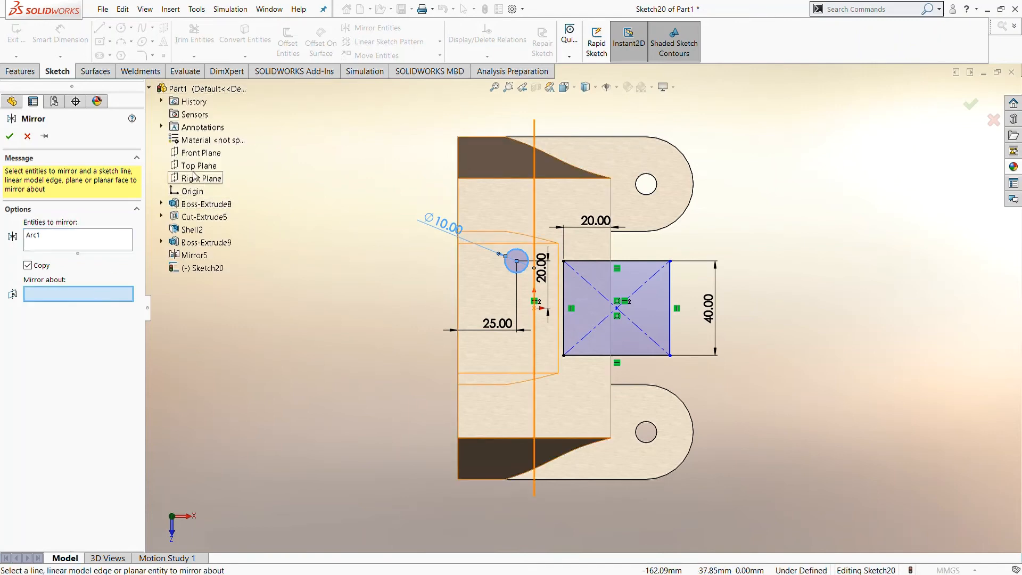
{"action": "left_click", "coordinate": [200, 153]}
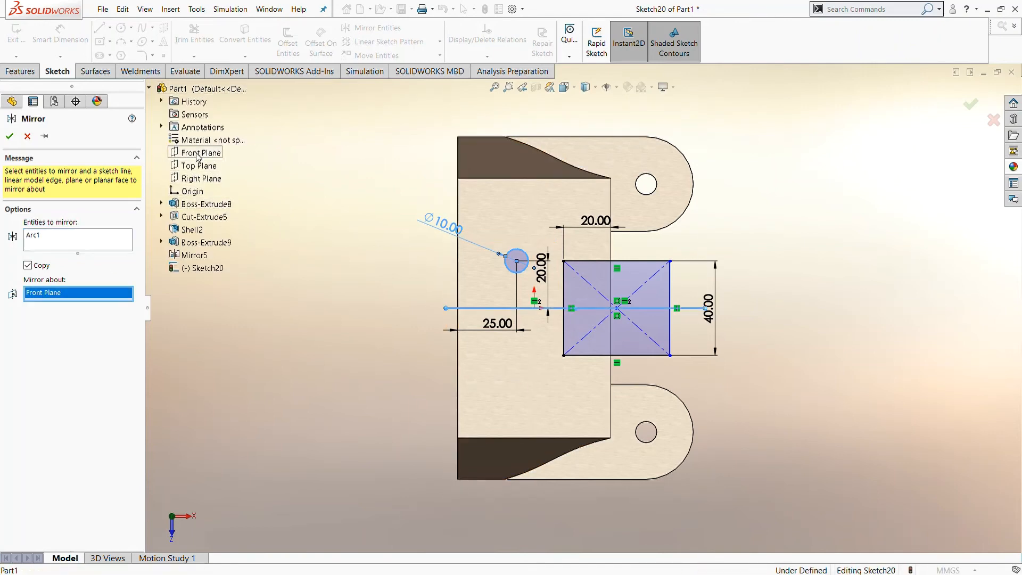
{"action": "left_click", "coordinate": [10, 136]}
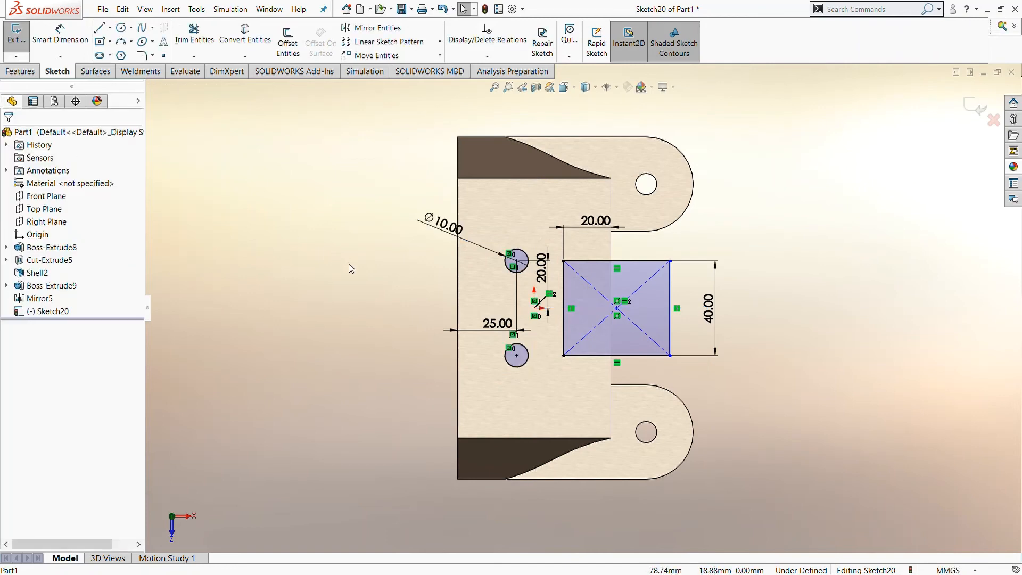
Cut-extrude the rectangle and both circles through the top wall with a blind depth of 20 mm.
{"action": "left_click", "coordinate": [16, 71]}
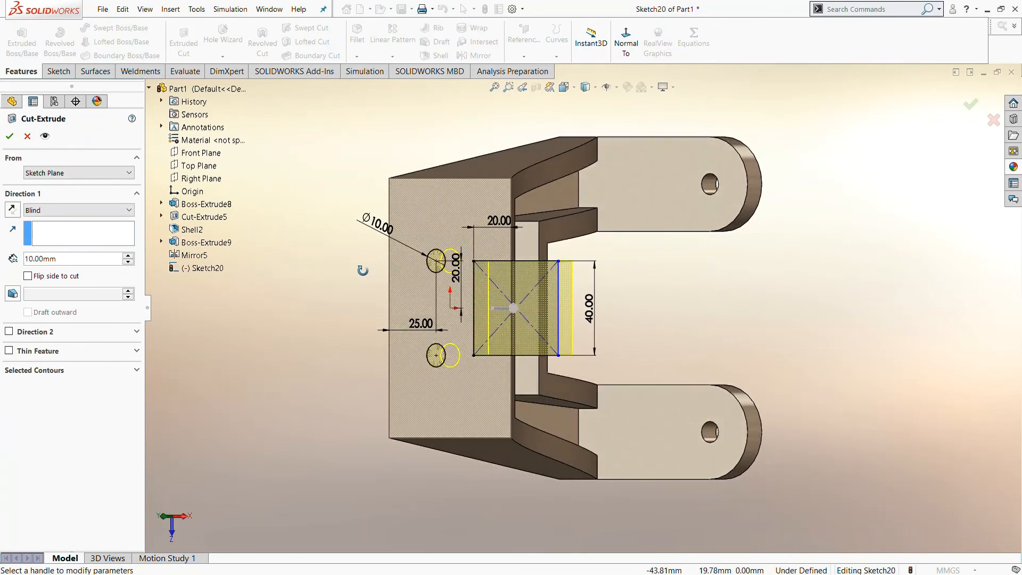
{"action": "left_click", "coordinate": [127, 256]}
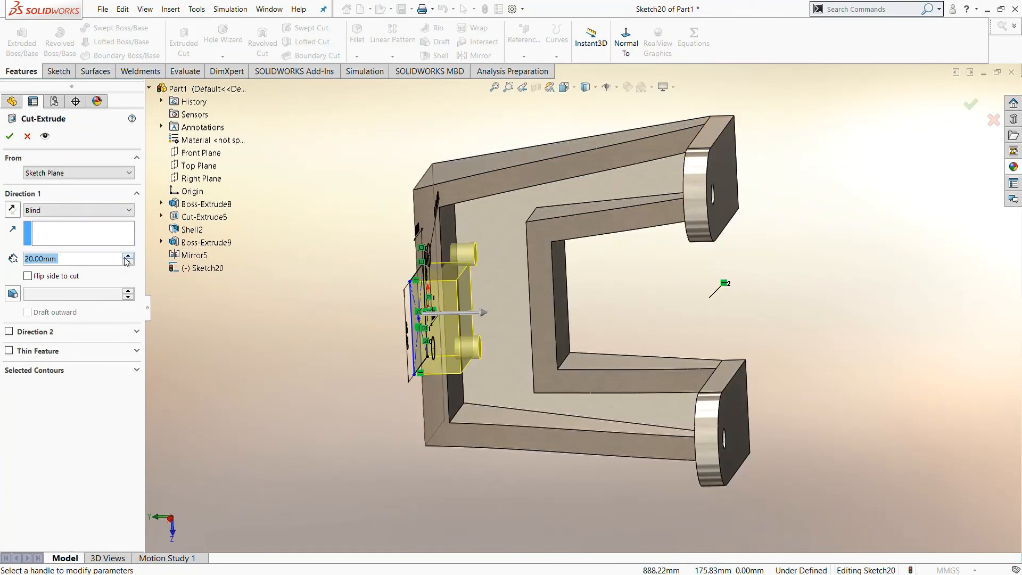
{"action": "left_click", "coordinate": [10, 138]}
Examine the cut notch and two holes in the bracket's top from several angles.
{"action": "middle_click_drag", "start_coordinate": [309, 253], "coordinate": [185, 99]}
{"action": "middle_click_drag", "start_coordinate": [324, 289], "coordinate": [254, 230]}
{"action": "scroll", "coordinate": [464, 256], "scroll_direction": "down", "scroll_amount": 2}
{"action": "scroll", "coordinate": [516, 243], "scroll_direction": "up", "scroll_amount": 2}
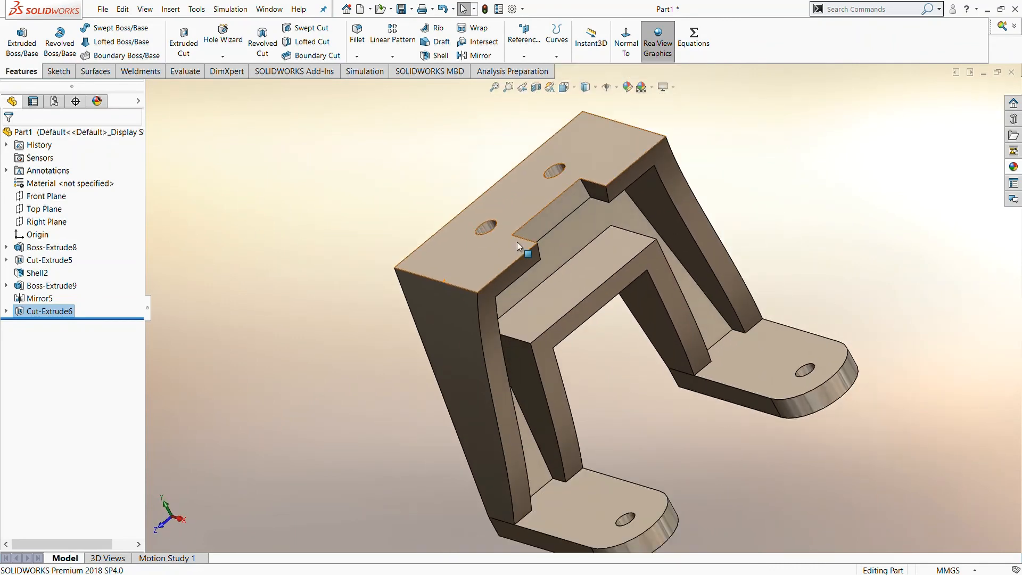
{"action": "middle_click_drag", "start_coordinate": [742, 188], "coordinate": [763, 175]}
{"action": "middle_click_drag", "start_coordinate": [786, 136], "coordinate": [727, 179]}
{"action": "scroll", "coordinate": [594, 393], "scroll_direction": "up", "scroll_amount": 1}
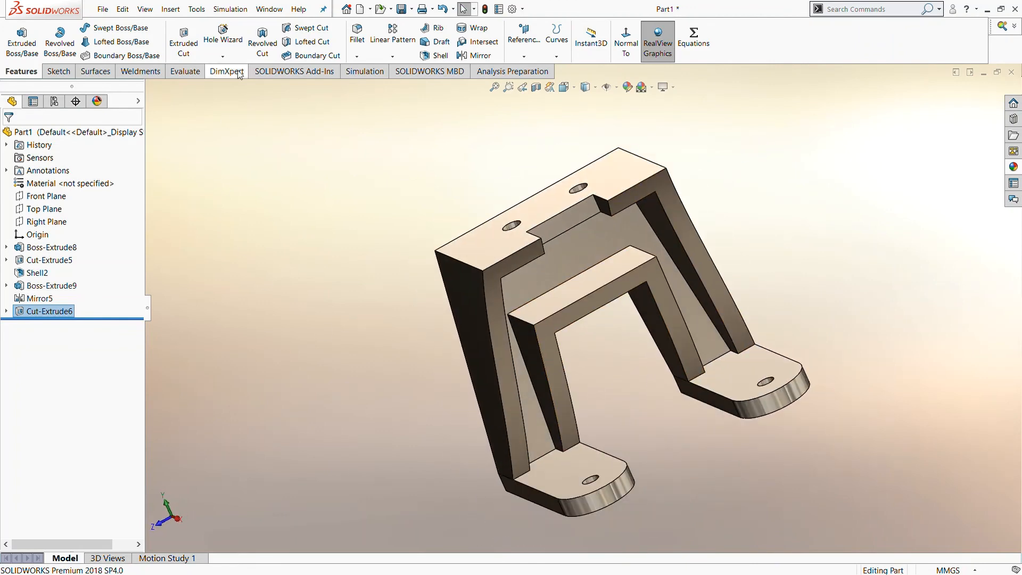
{"action": "left_click", "coordinate": [366, 41]}
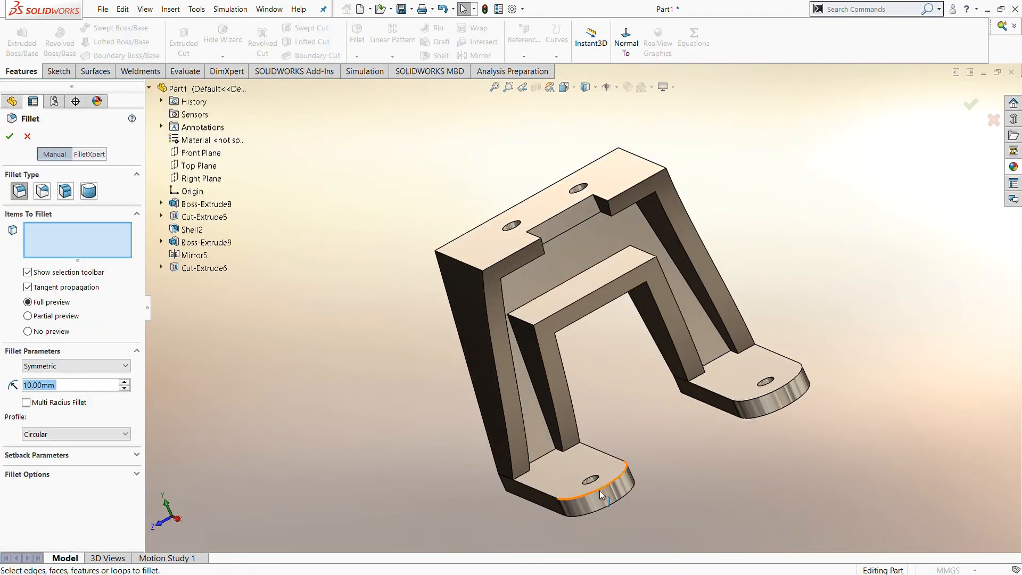
{"action": "scroll", "coordinate": [600, 490], "scroll_direction": "up", "scroll_amount": 1}
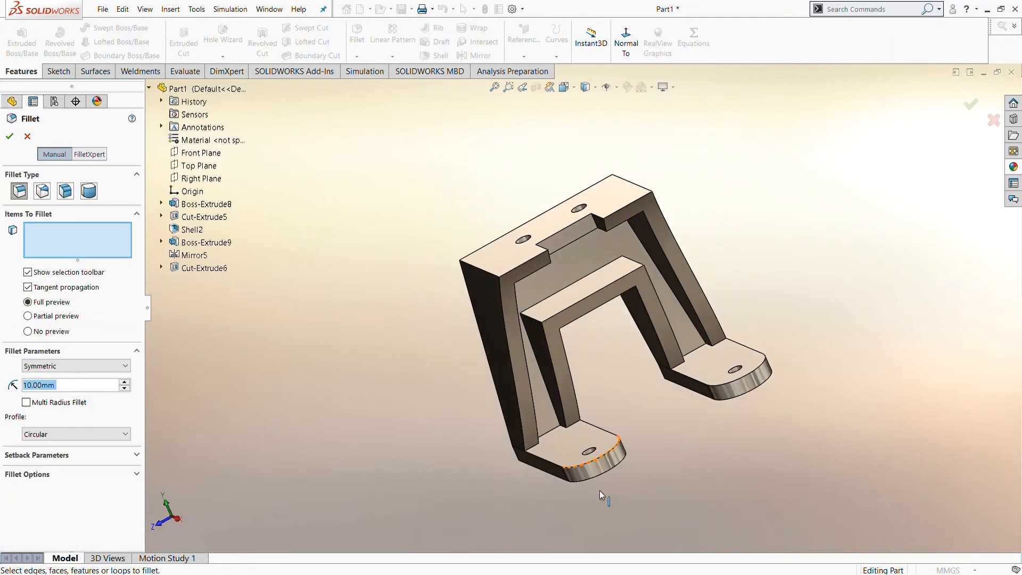
{"action": "left_click", "coordinate": [613, 446]}
{"action": "type", "text": "5"}
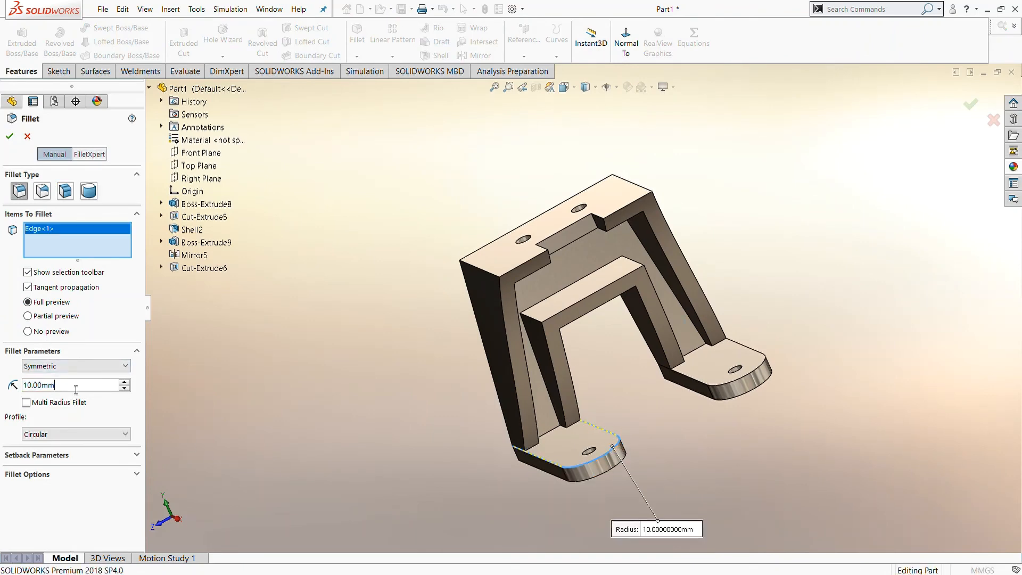
{"action": "key", "text": "Return"}
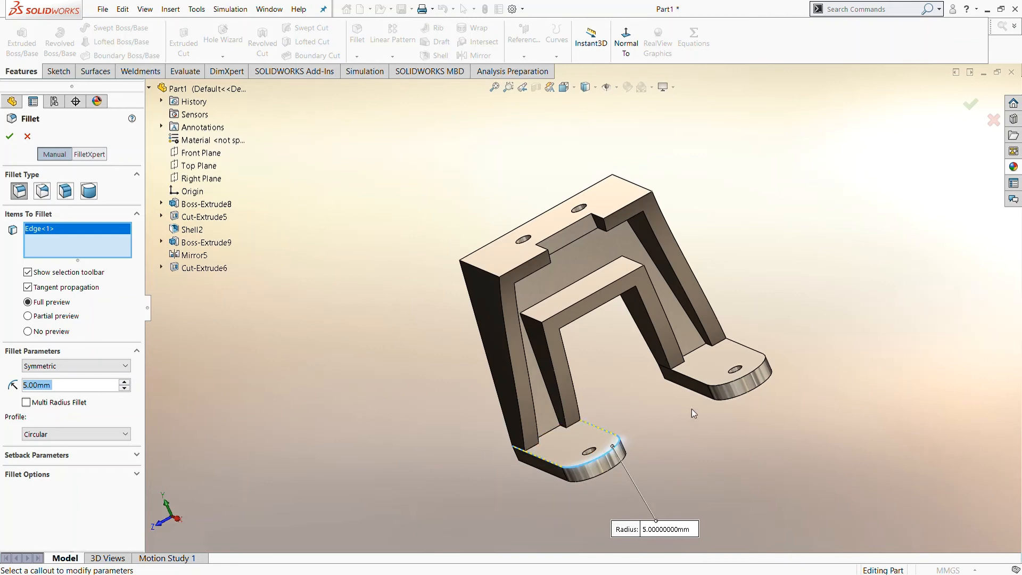
{"action": "left_click", "coordinate": [732, 382]}
{"action": "left_click", "coordinate": [27, 137]}
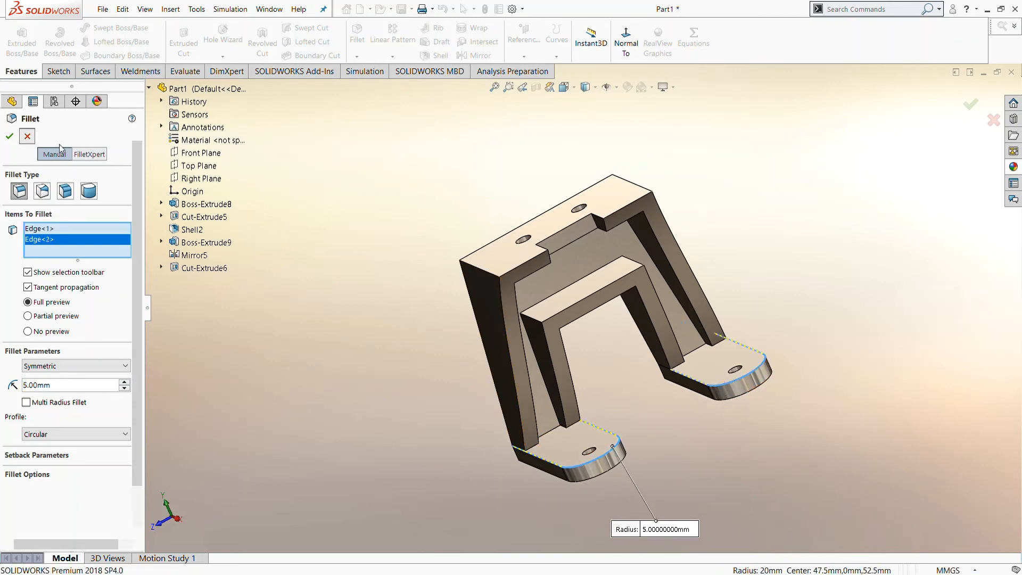
Set up a 5 mm radius fillet on the inner arch's front edges, along its crossbar and both legs.
{"action": "key", "text": "Return"}
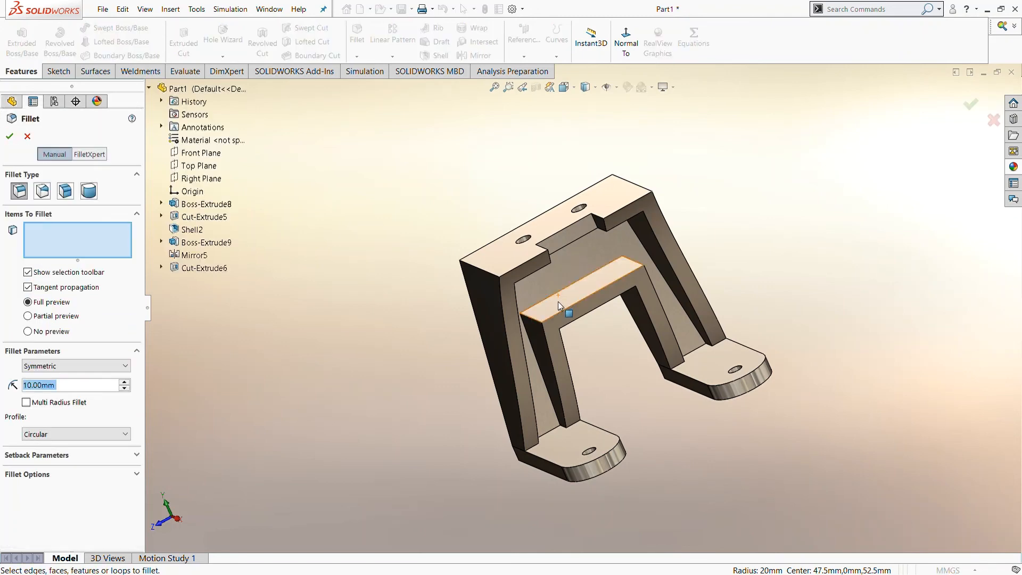
{"action": "left_click", "coordinate": [564, 313]}
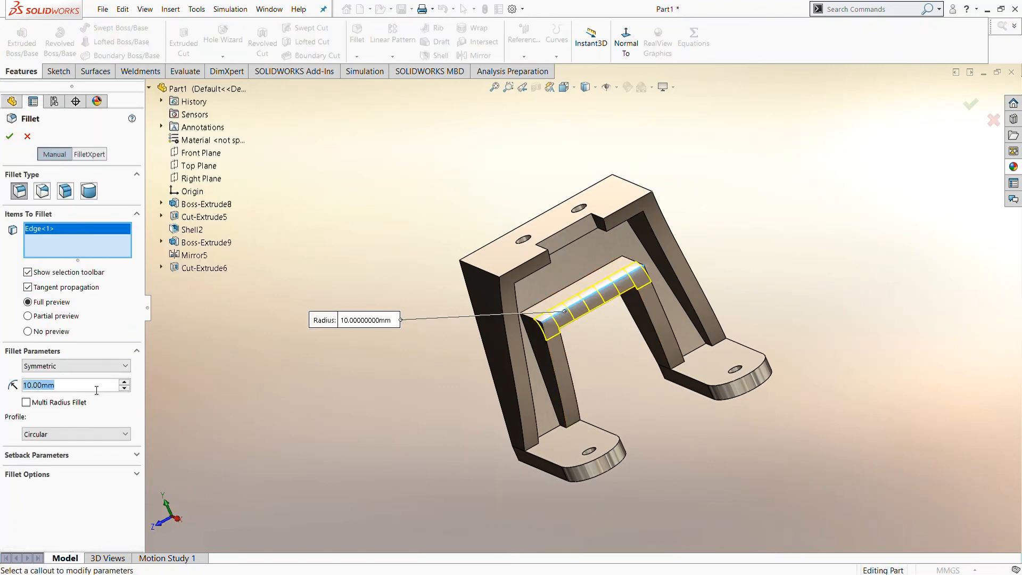
{"action": "type", "text": "5"}
{"action": "key", "text": "Return"}
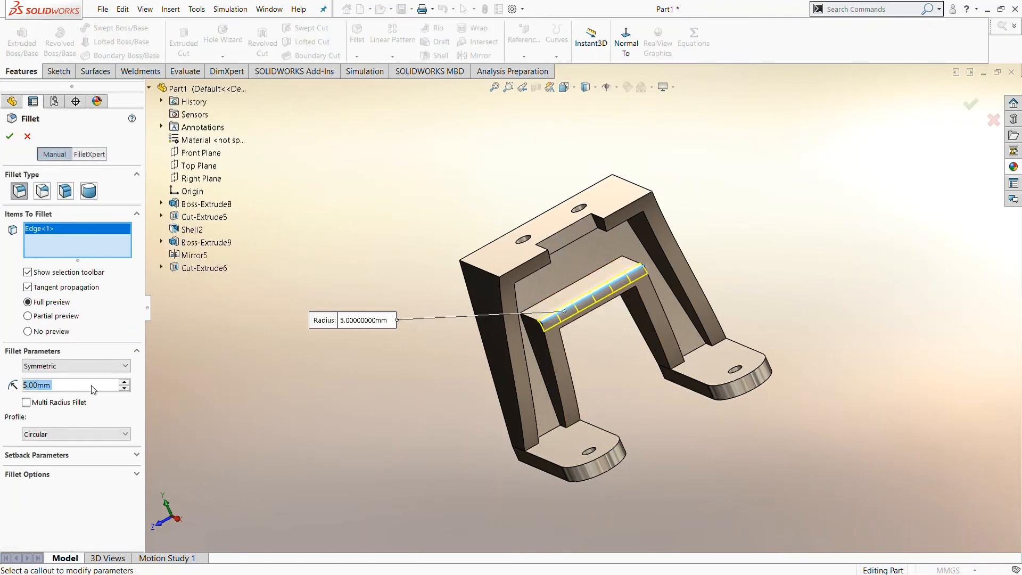
{"action": "left_click", "coordinate": [551, 353]}
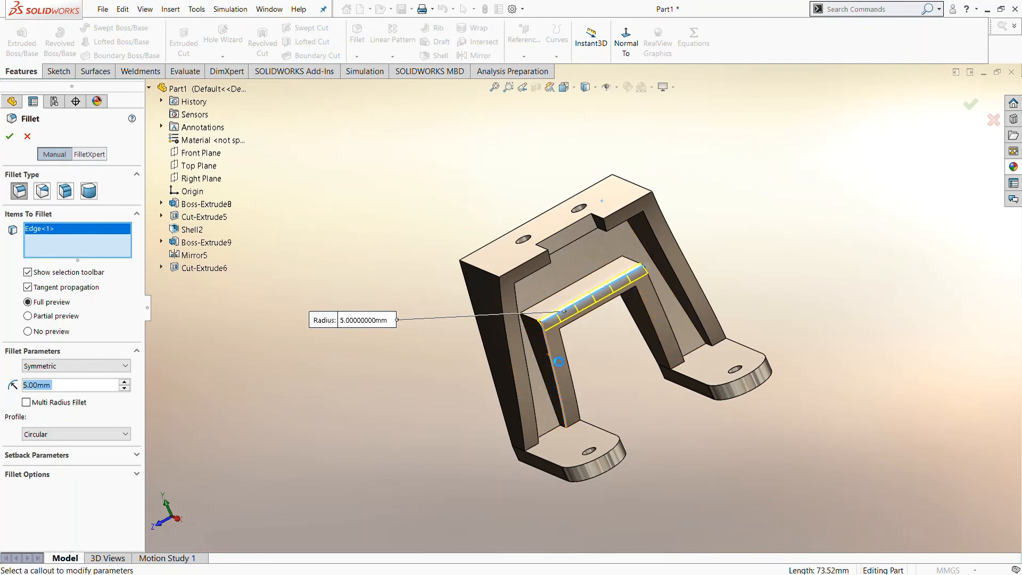
{"action": "left_click", "coordinate": [660, 298]}
Add the inner front edges of the outer legs and the top wall beside the notch to the fillet, and apply it.
{"action": "left_click", "coordinate": [521, 288]}
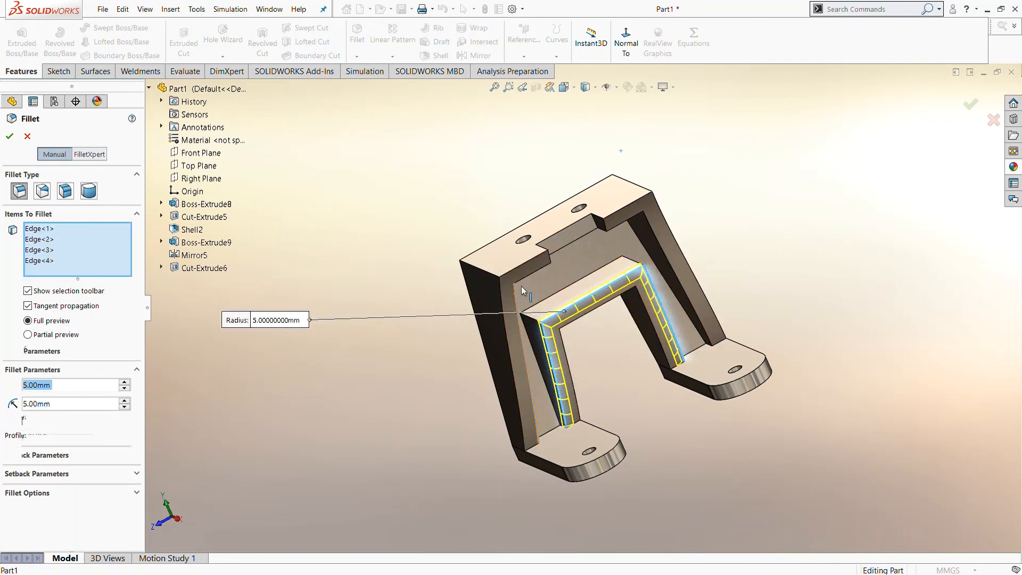
{"action": "left_click", "coordinate": [526, 279]}
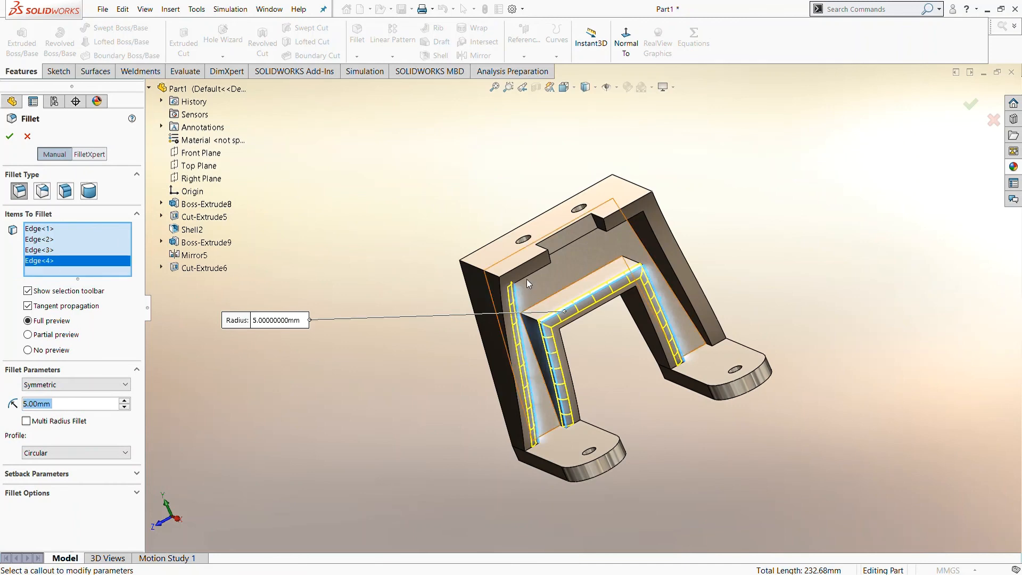
{"action": "left_click", "coordinate": [638, 218]}
{"action": "left_click", "coordinate": [650, 223]}
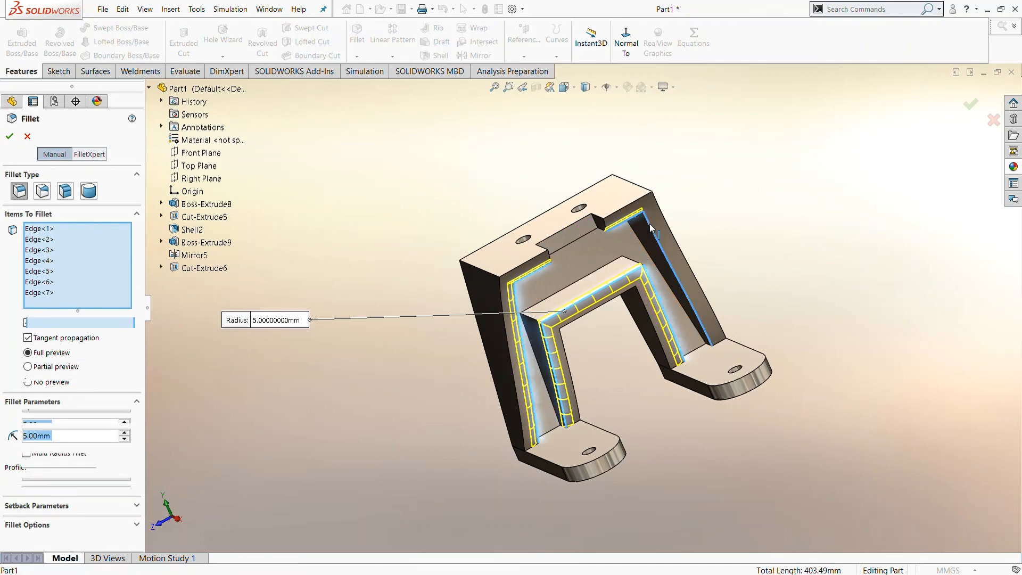
{"action": "left_click", "coordinate": [10, 136]}
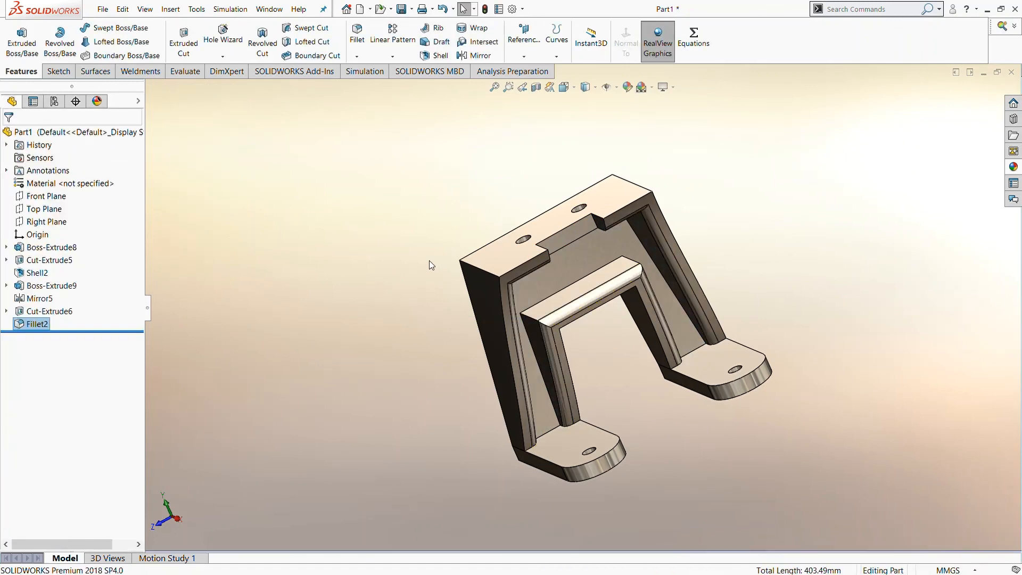
Apply the wrought iron appearance to the fillet feature and to the cut that forms the notch and top holes.
{"action": "middle_click_drag", "start_coordinate": [431, 264], "coordinate": [544, 261]}
{"action": "left_click", "coordinate": [1014, 167]}
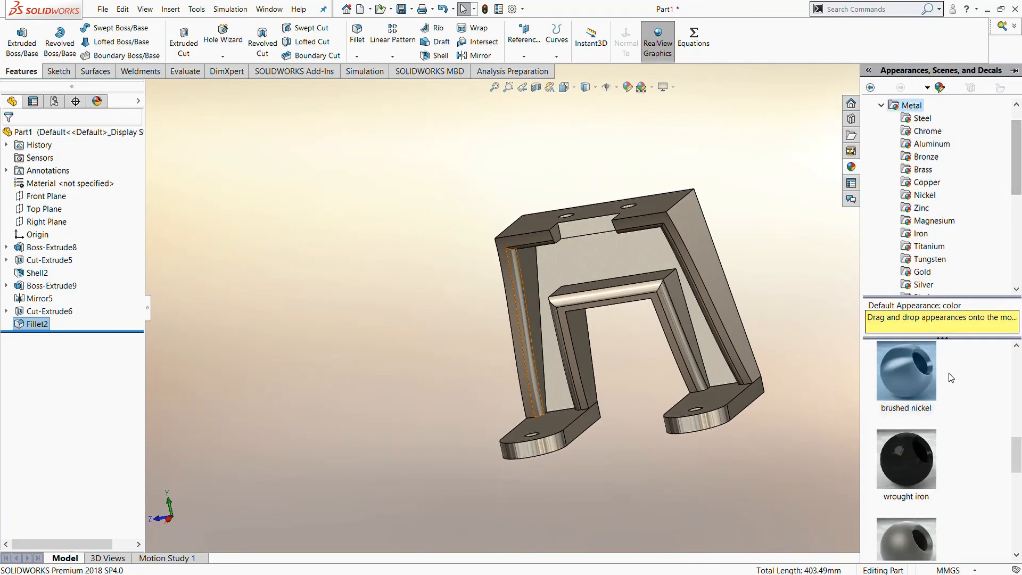
{"action": "left_click_drag", "start_coordinate": [909, 468], "coordinate": [41, 325]}
{"action": "left_click", "coordinate": [1013, 167]}
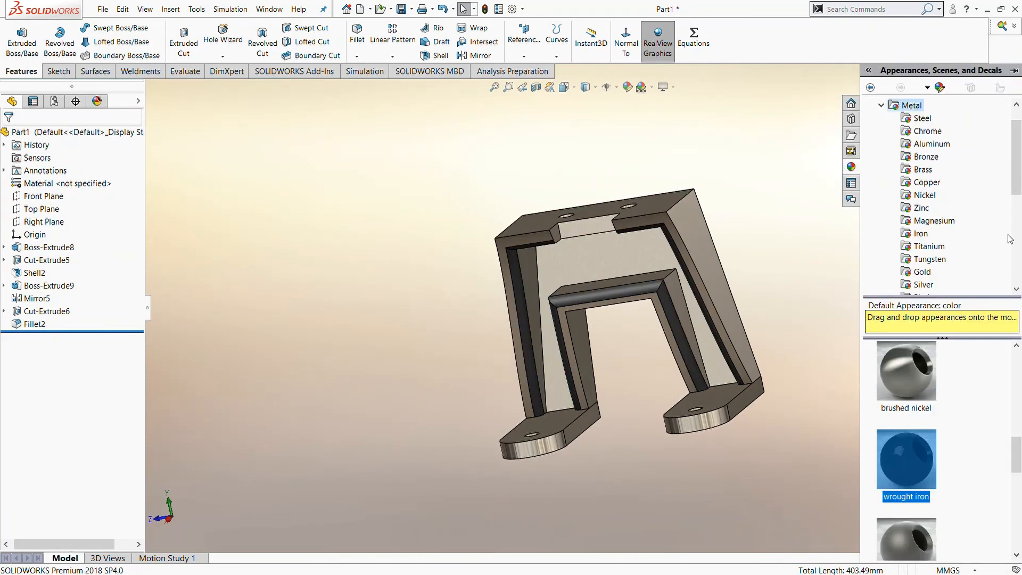
{"action": "left_click_drag", "start_coordinate": [907, 459], "coordinate": [47, 330]}
Display the bracket in the isometric view.
{"action": "middle_click_drag", "start_coordinate": [276, 229], "coordinate": [373, 228]}
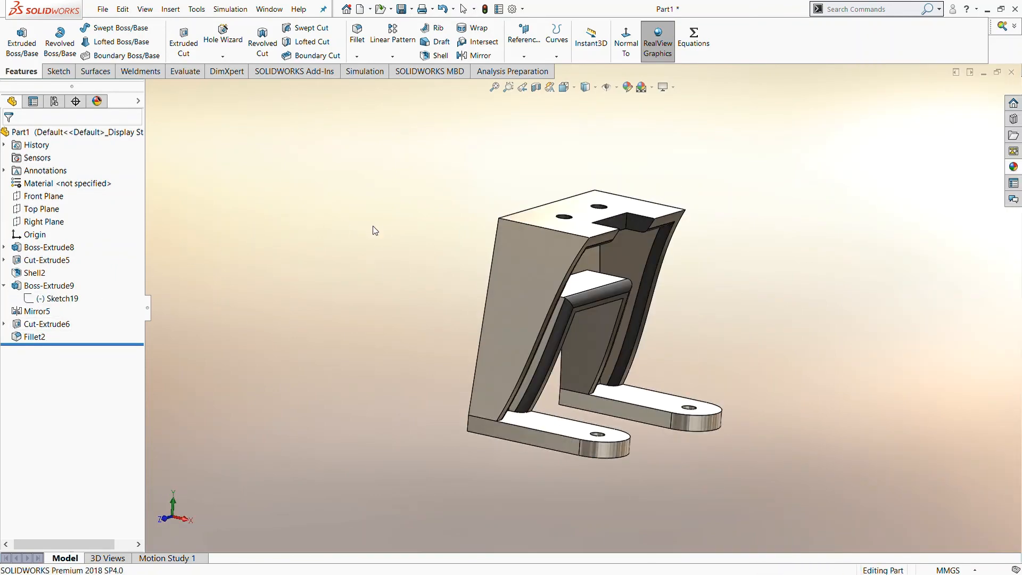
{"action": "key", "text": "space"}
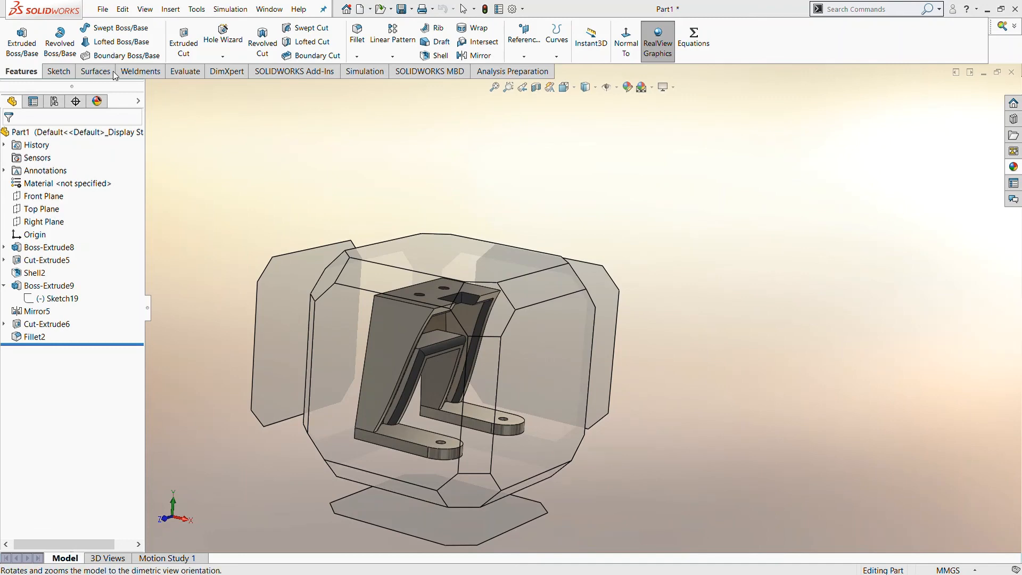
{"action": "key", "text": "ctrl+7"}
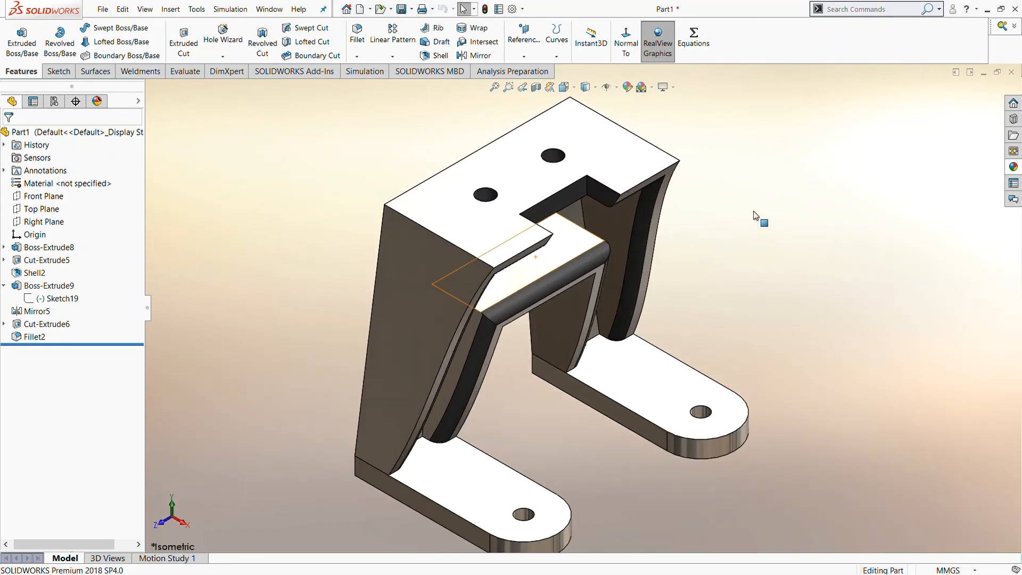